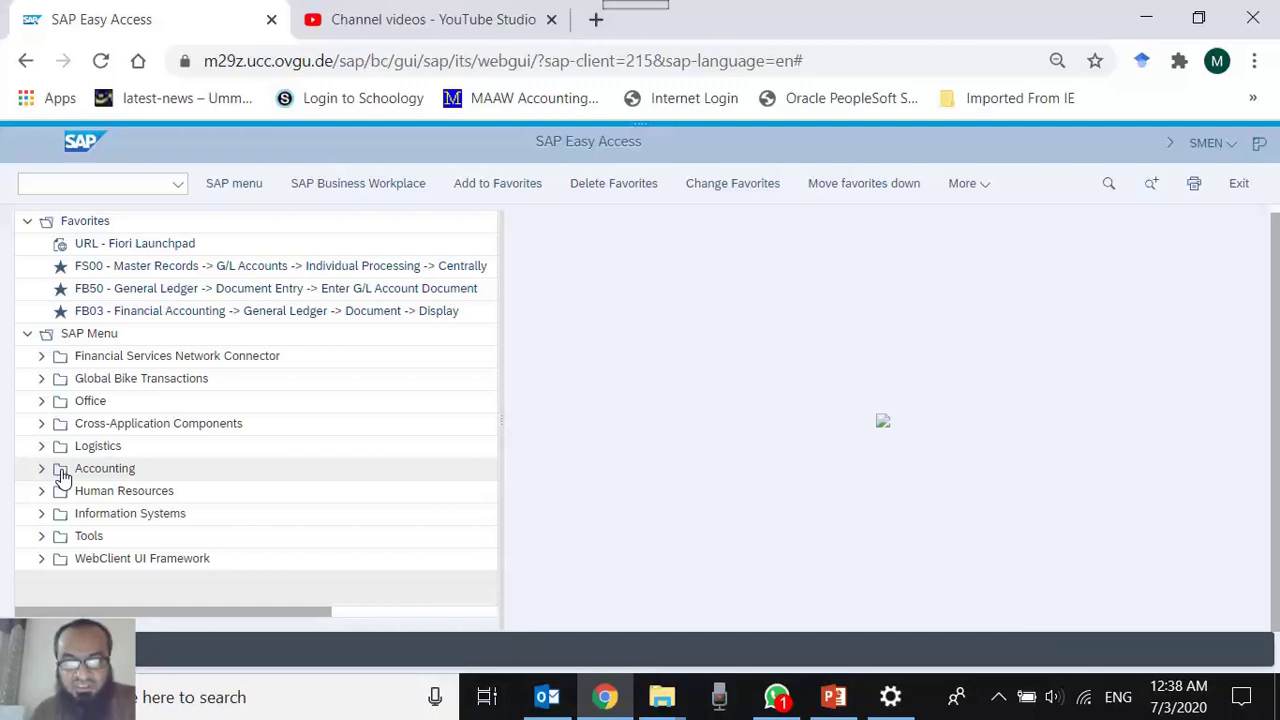
- Run search_sap_menu from the command field to open the menu-text search dialog
{"action": "left_click", "coordinate": [85, 183]}
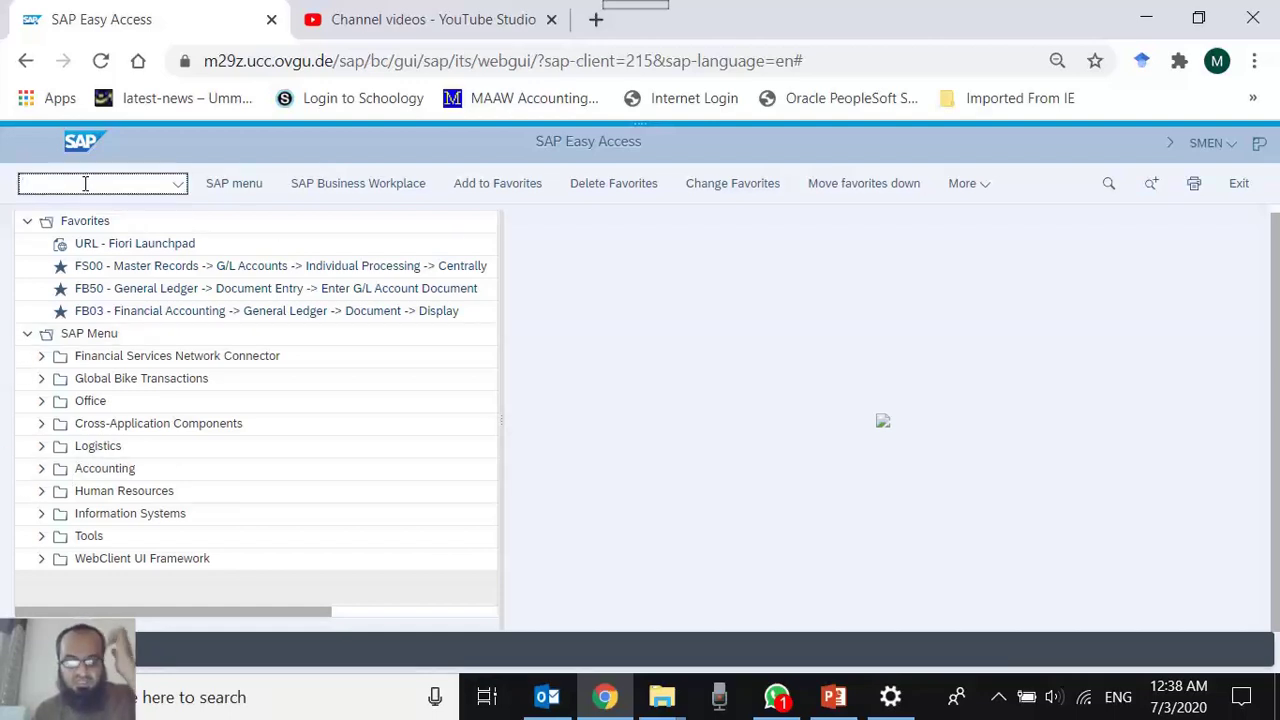
{"action": "type", "text": "se"}
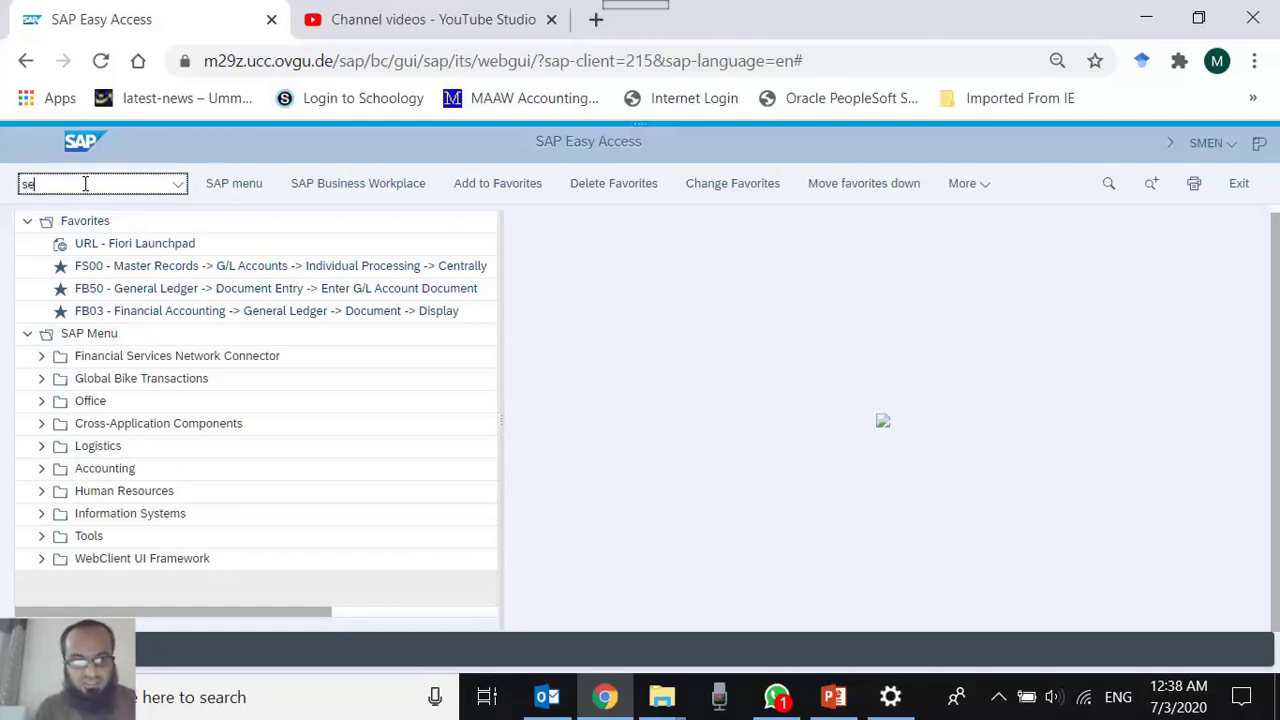
{"action": "type", "text": "arch"}
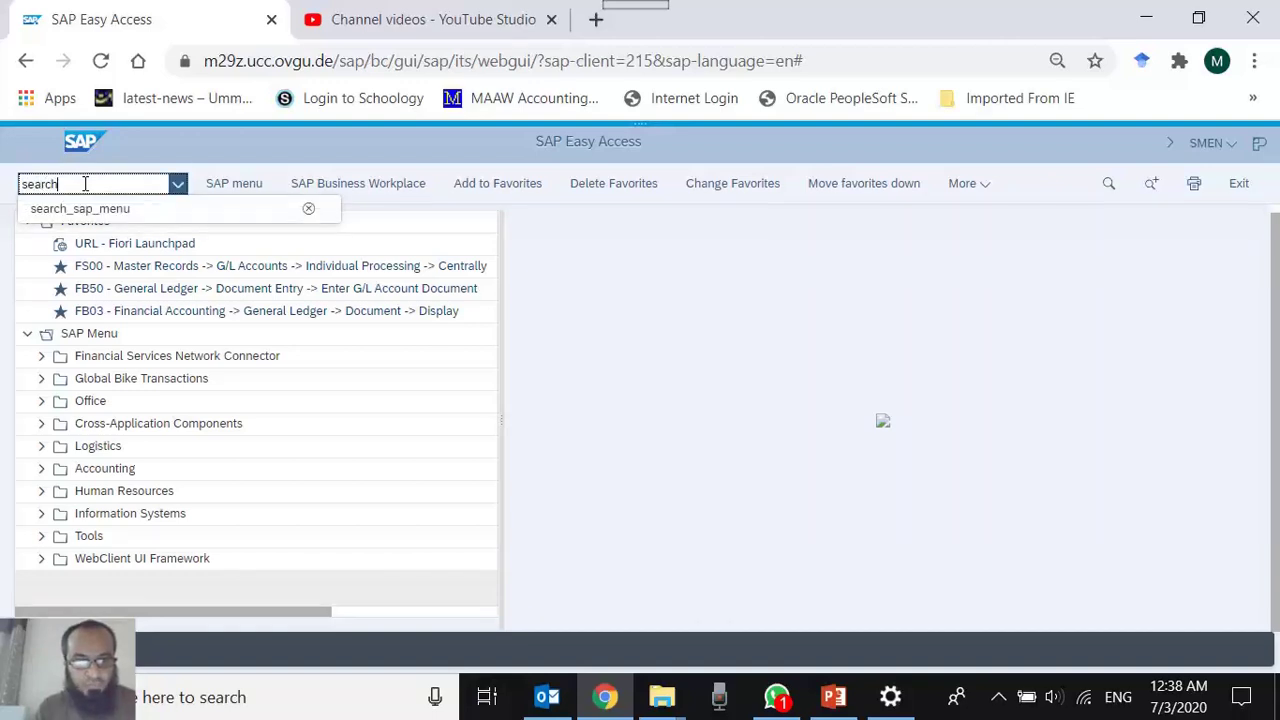
{"action": "type", "text": "_sap"}
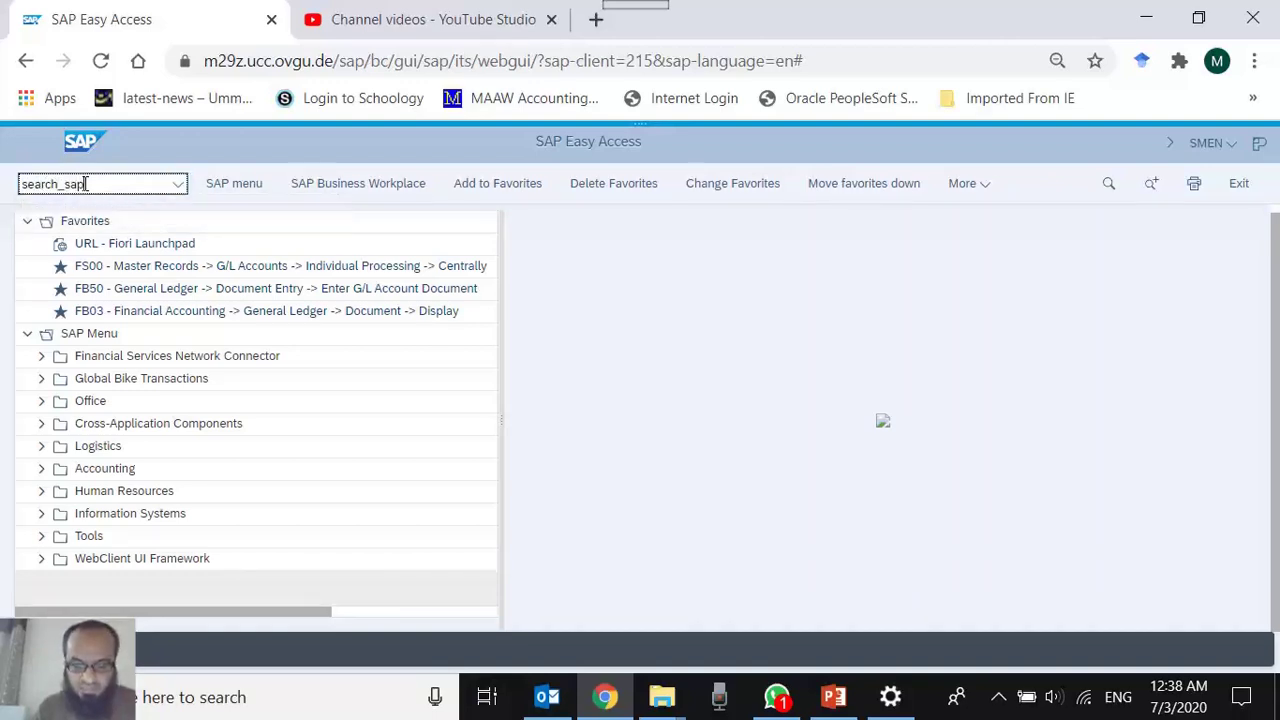
{"action": "type", "text": "_menu"}
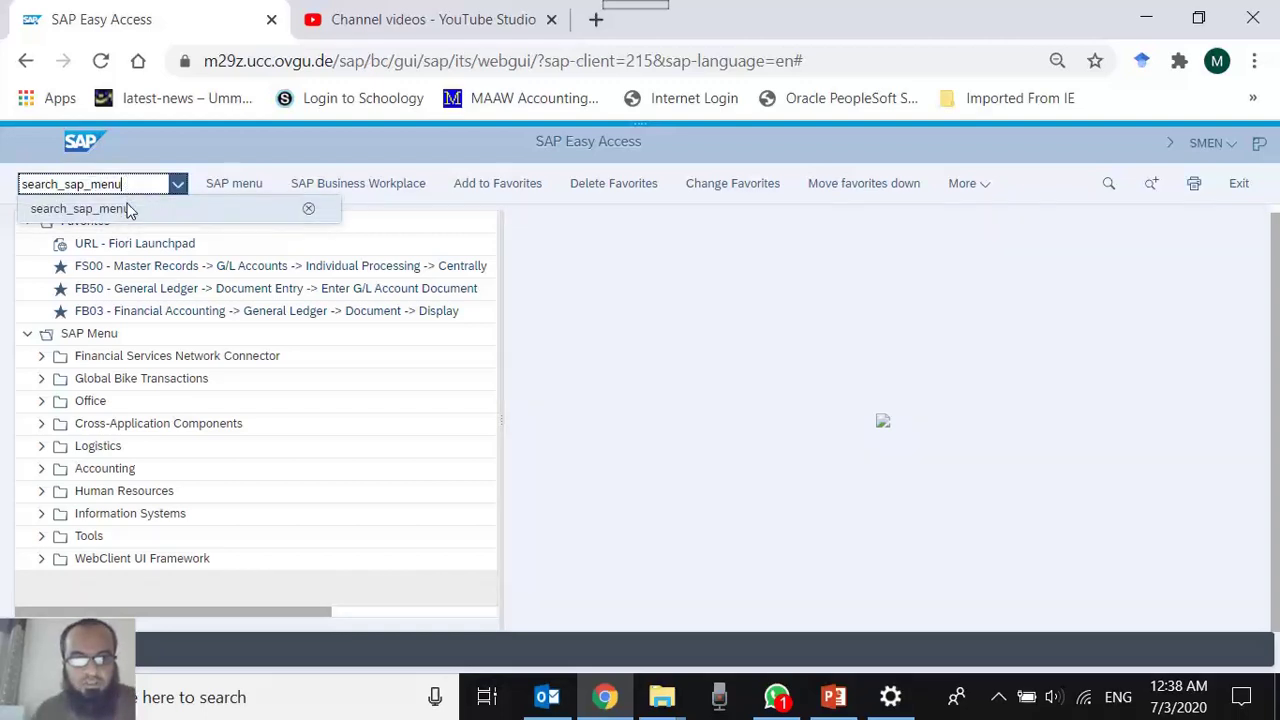
{"action": "left_click", "coordinate": [128, 210]}
{"action": "left_click", "coordinate": [133, 185]}
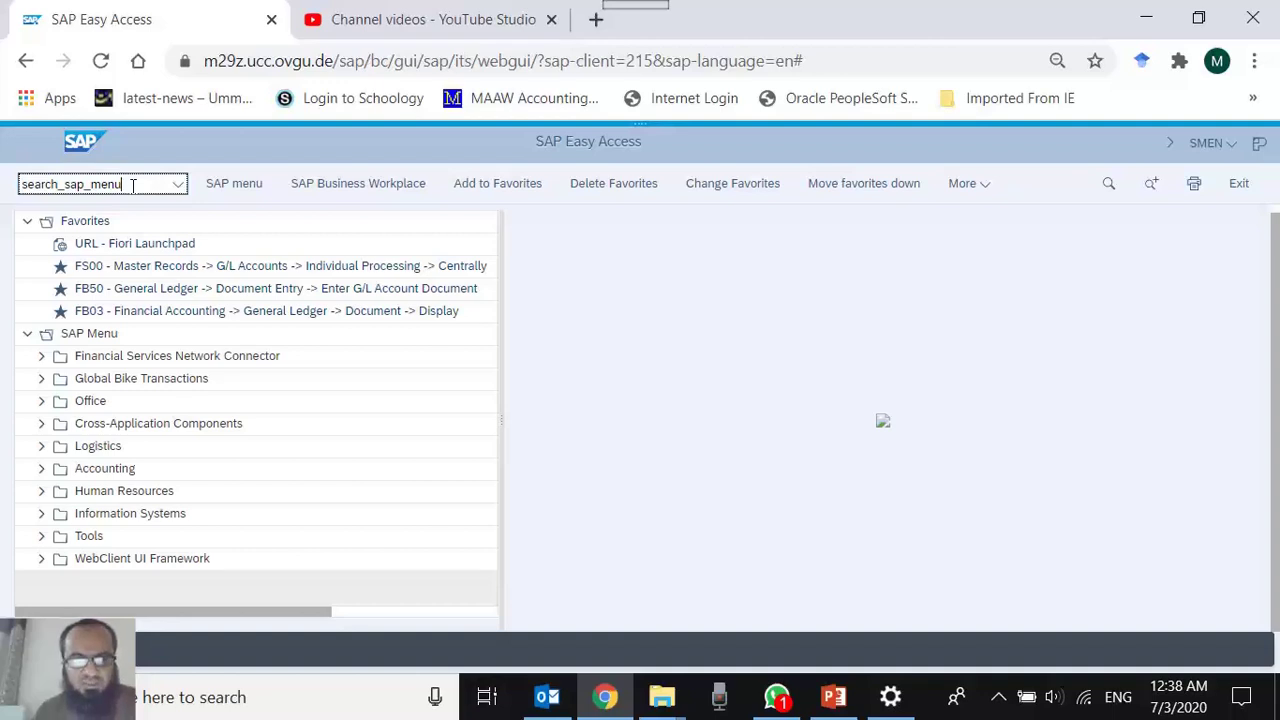
{"action": "key", "text": "Return"}
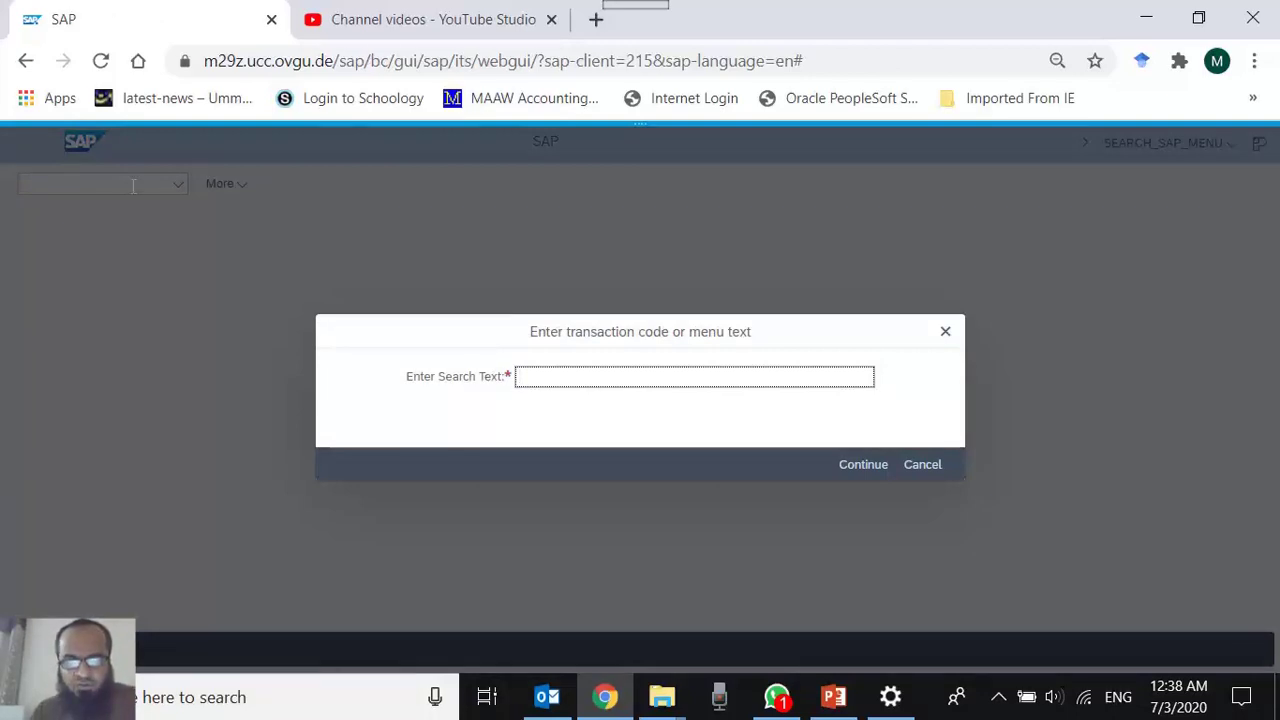
- Replace the fb03 search text with 'financial statement' and run the search
{"action": "type", "text": "fb03"}
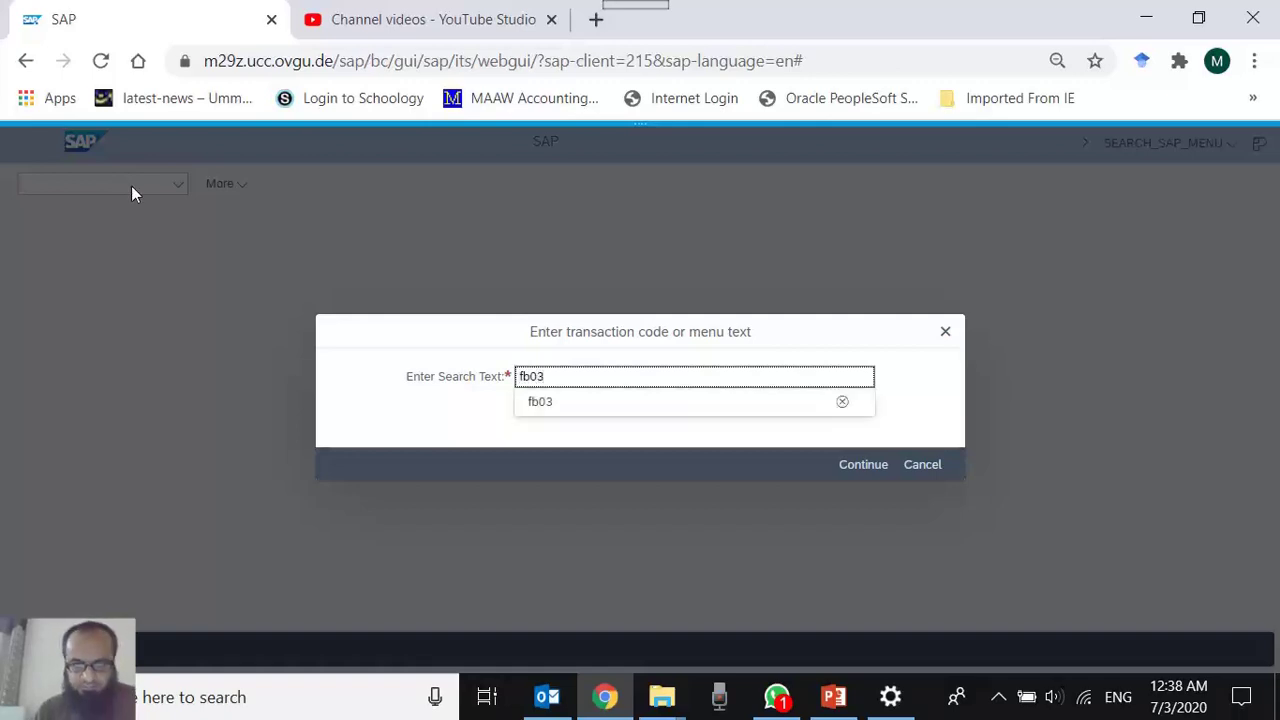
{"action": "key", "text": "ctrl+a"}
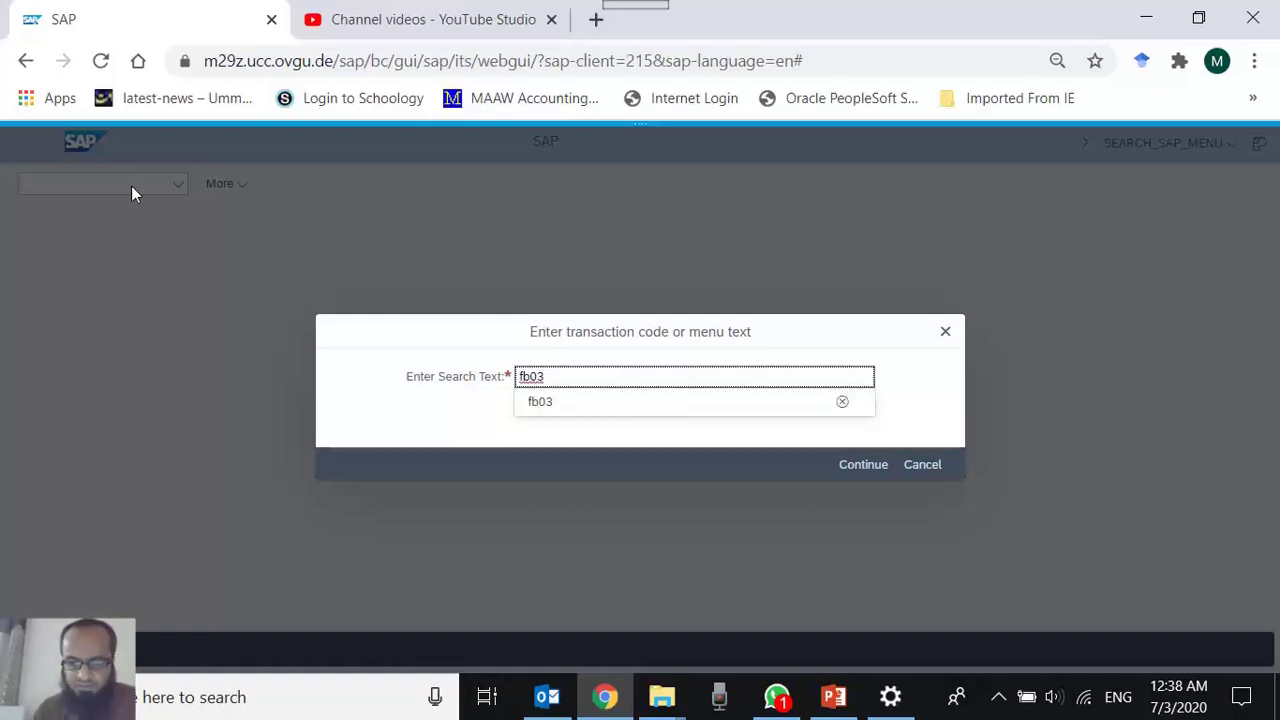
{"action": "key", "text": "BackSpace"}
{"action": "key", "text": "BackSpace"}
{"action": "key", "text": "BackSpace"}
{"action": "key", "text": "BackSpace"}
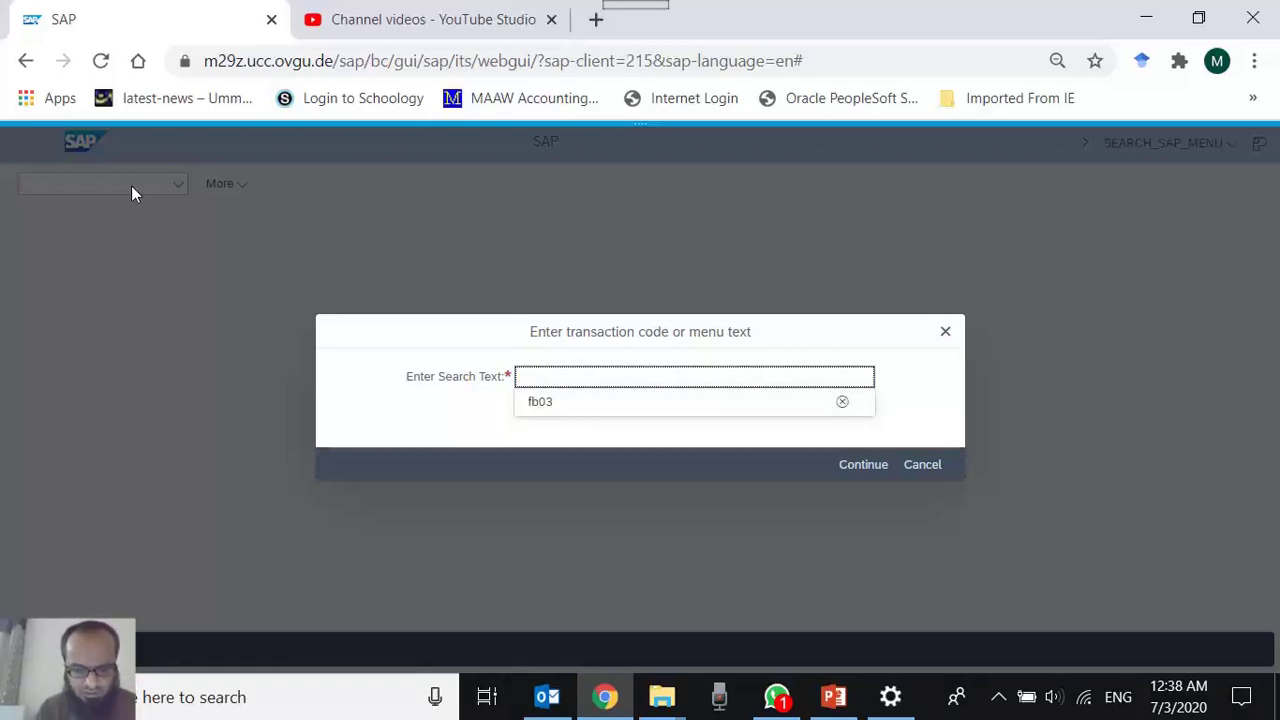
{"action": "type", "text": "financial "}
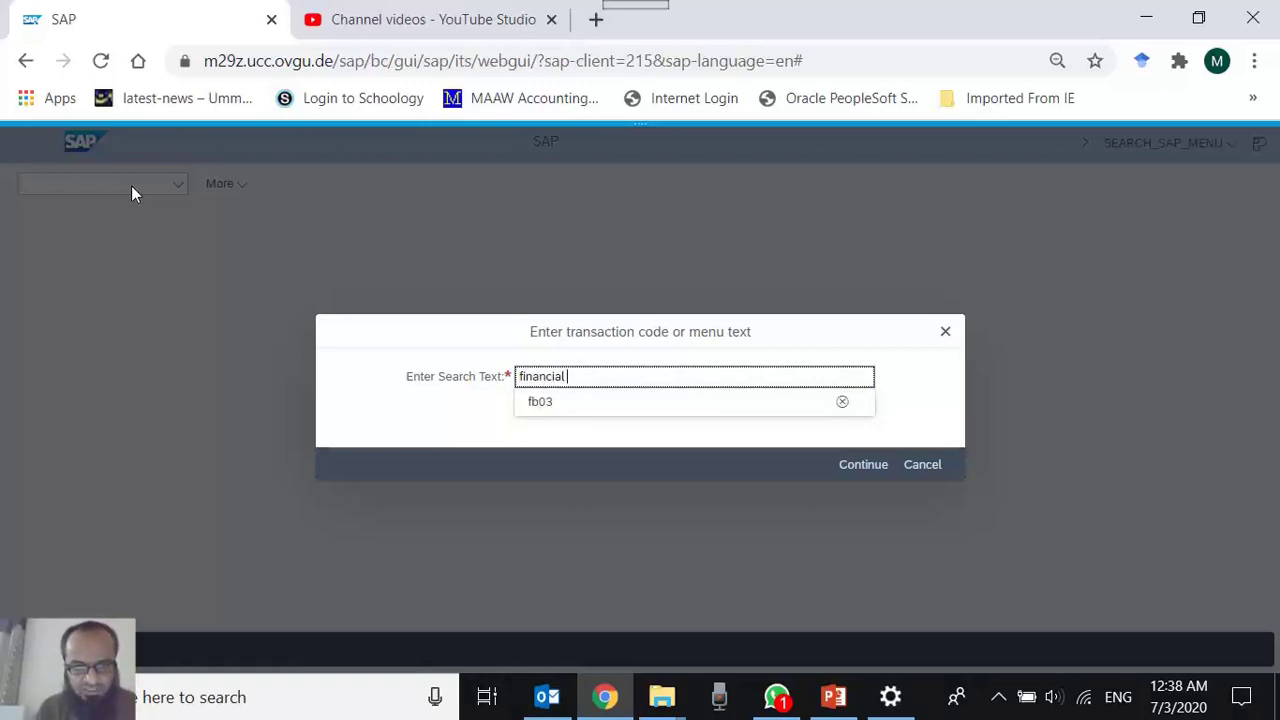
{"action": "type", "text": "statement"}
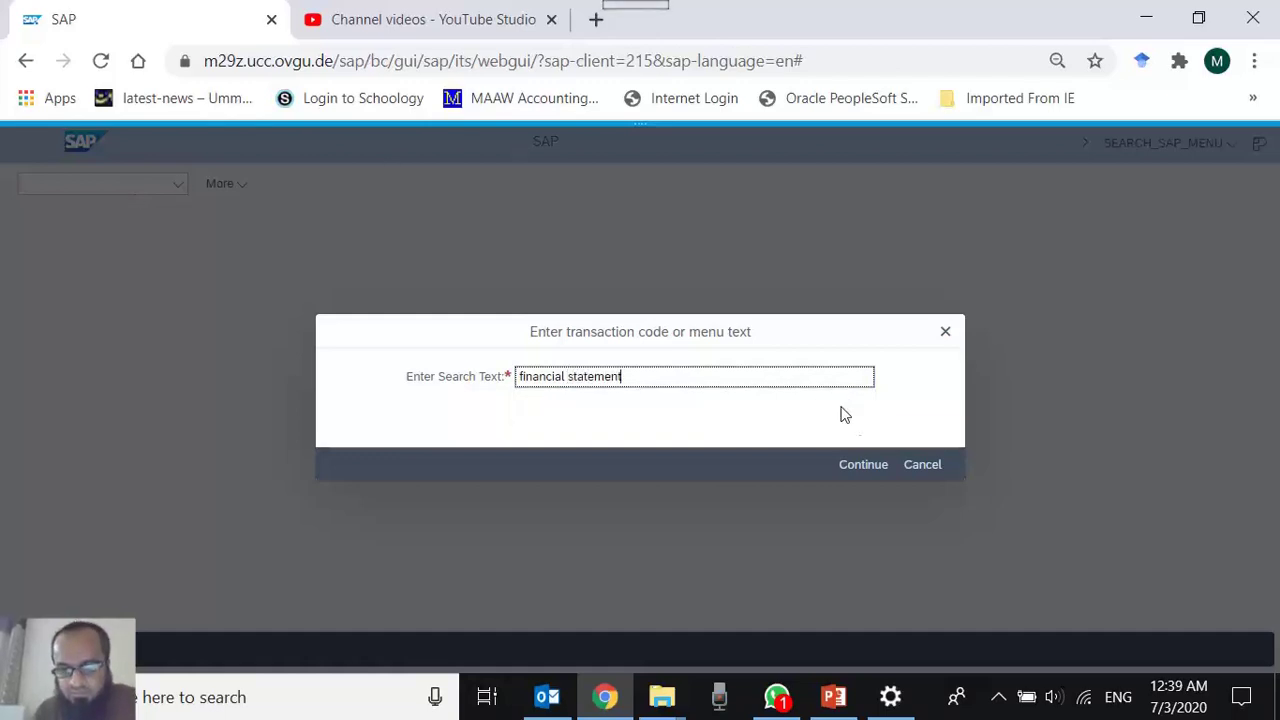
{"action": "left_click", "coordinate": [876, 467]}
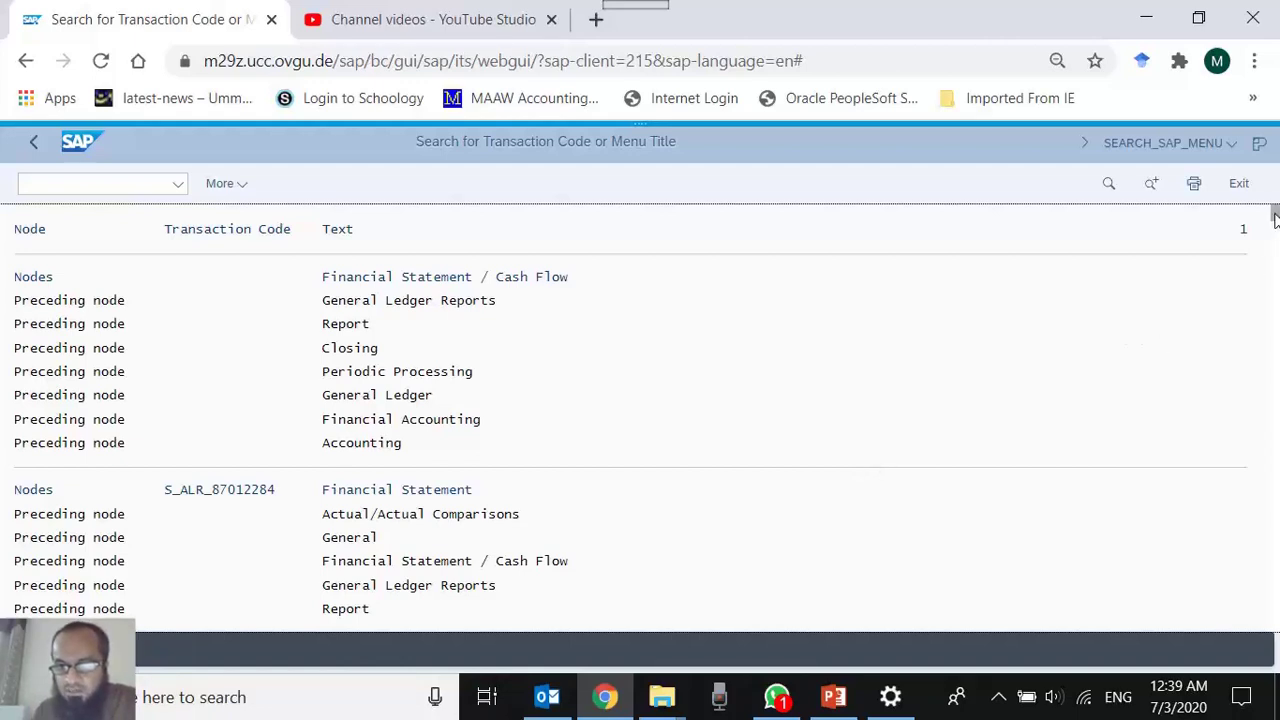
{"action": "left_click_drag", "start_coordinate": [1274, 218], "coordinate": [1274, 260]}
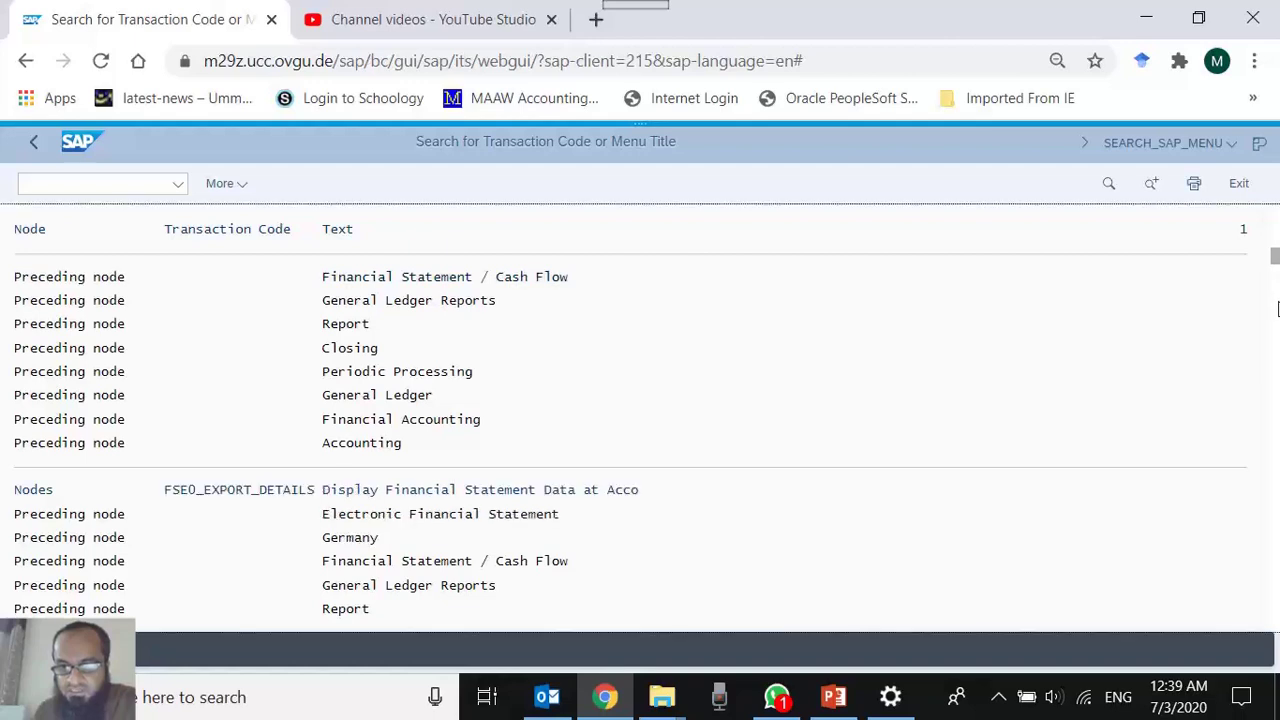
{"action": "scroll", "coordinate": [1277, 308], "scroll_direction": "down", "scroll_amount": 1}
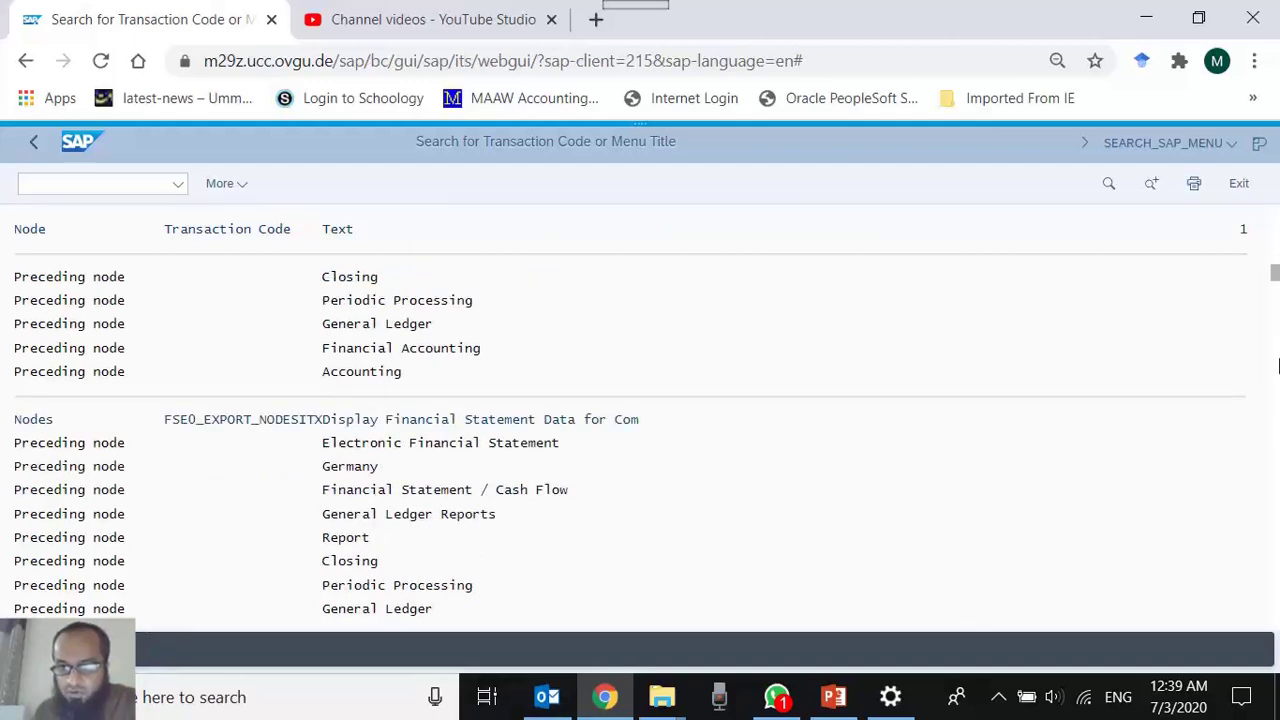
{"action": "left_click_drag", "start_coordinate": [1275, 262], "coordinate": [1276, 430]}
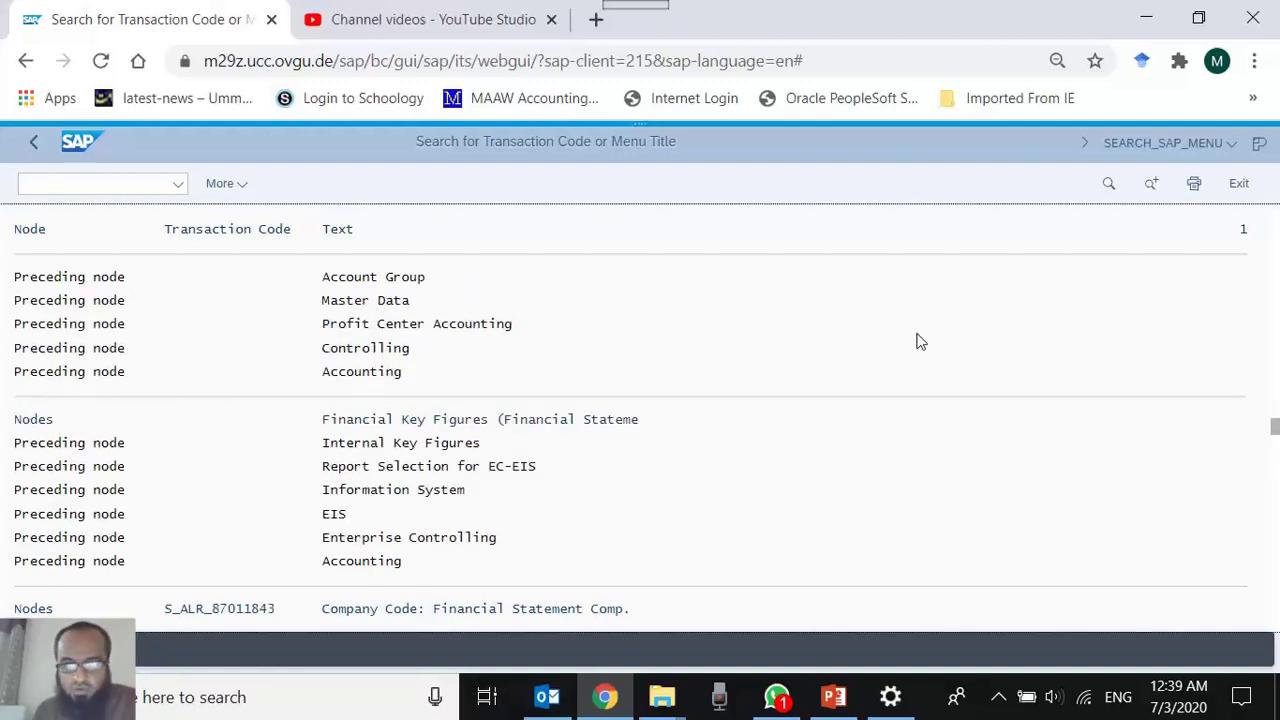
{"action": "left_click_drag", "start_coordinate": [1276, 428], "coordinate": [1272, 210]}
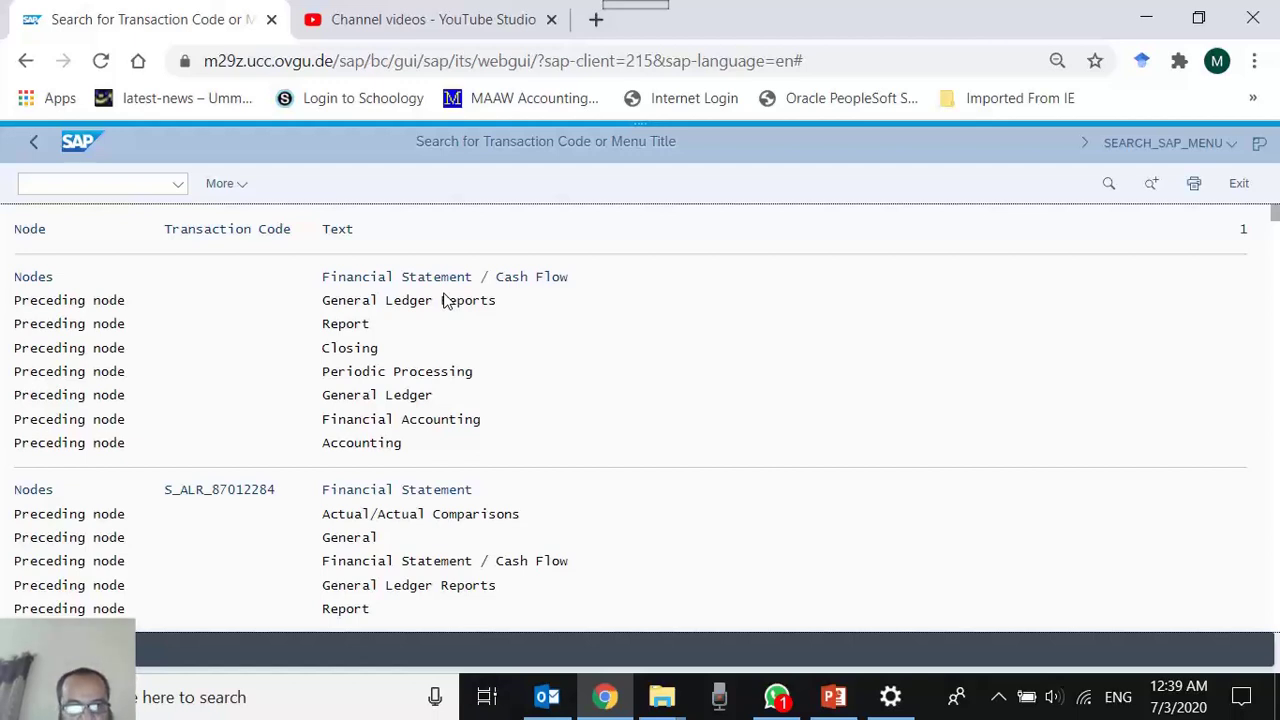
{"action": "left_click", "coordinate": [345, 277]}
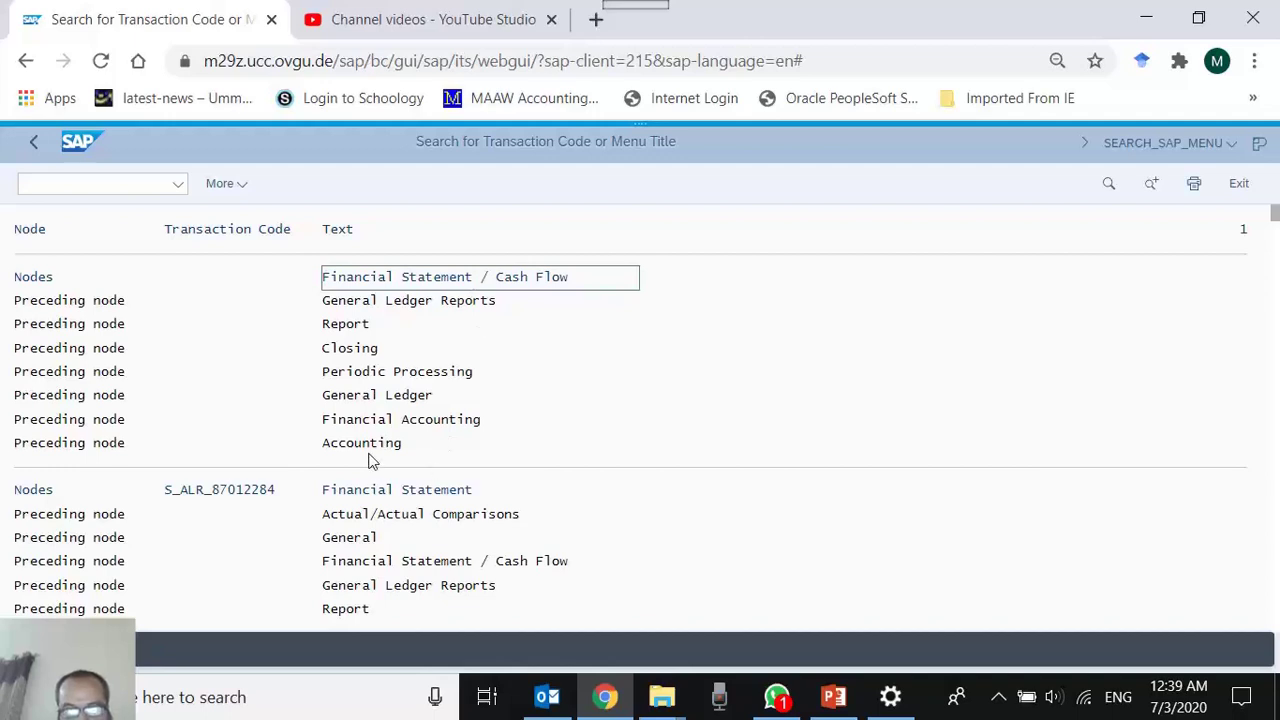
{"action": "left_click", "coordinate": [325, 445]}
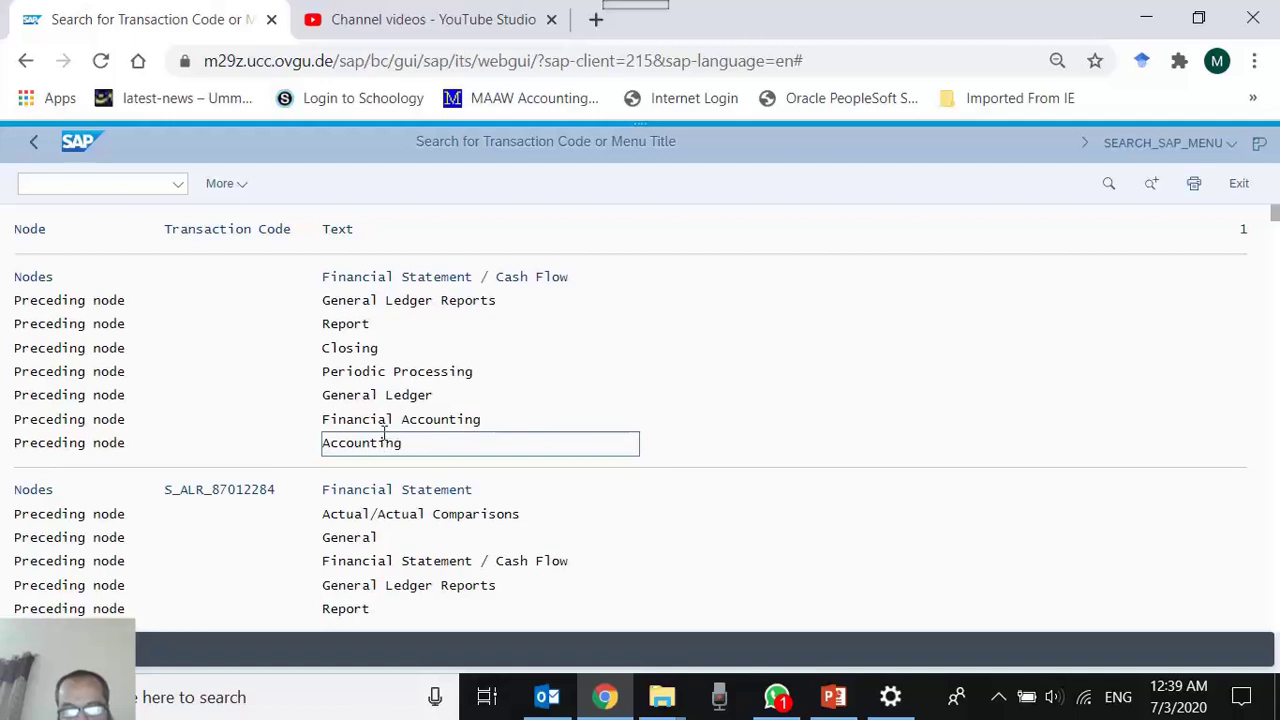
{"action": "left_click", "coordinate": [384, 421]}
{"action": "left_click", "coordinate": [383, 396]}
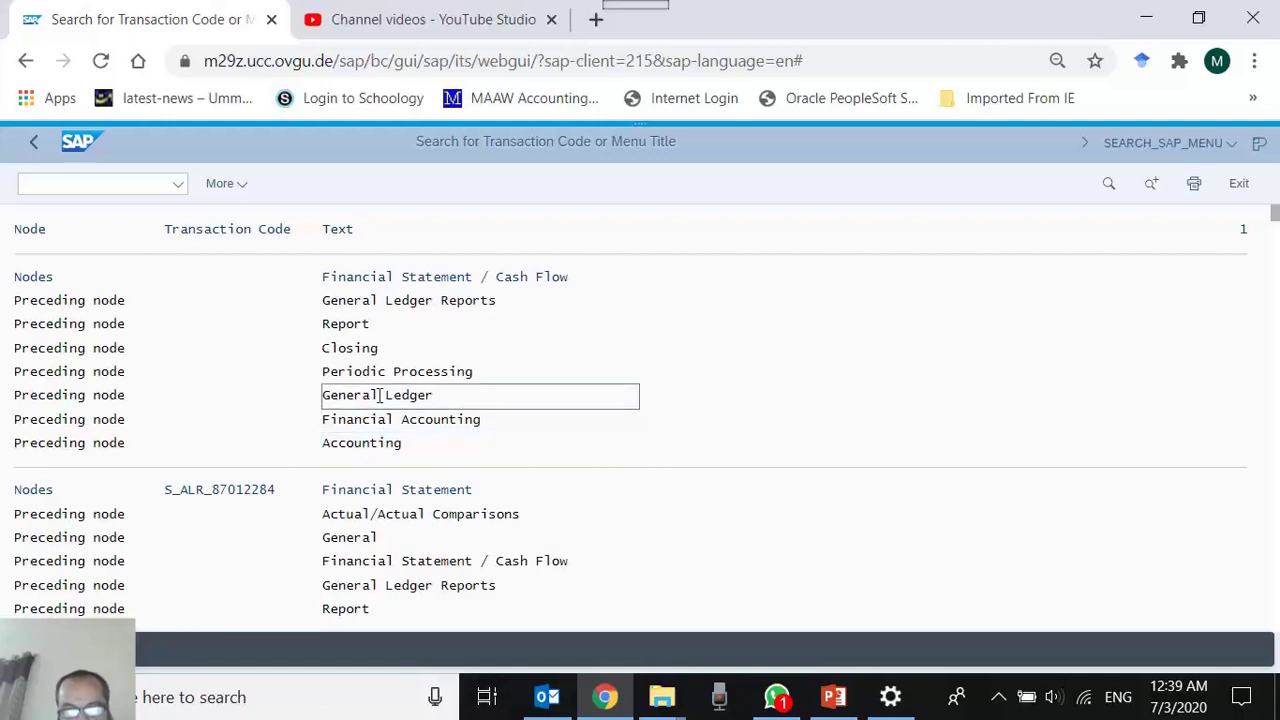
{"action": "left_click", "coordinate": [381, 371]}
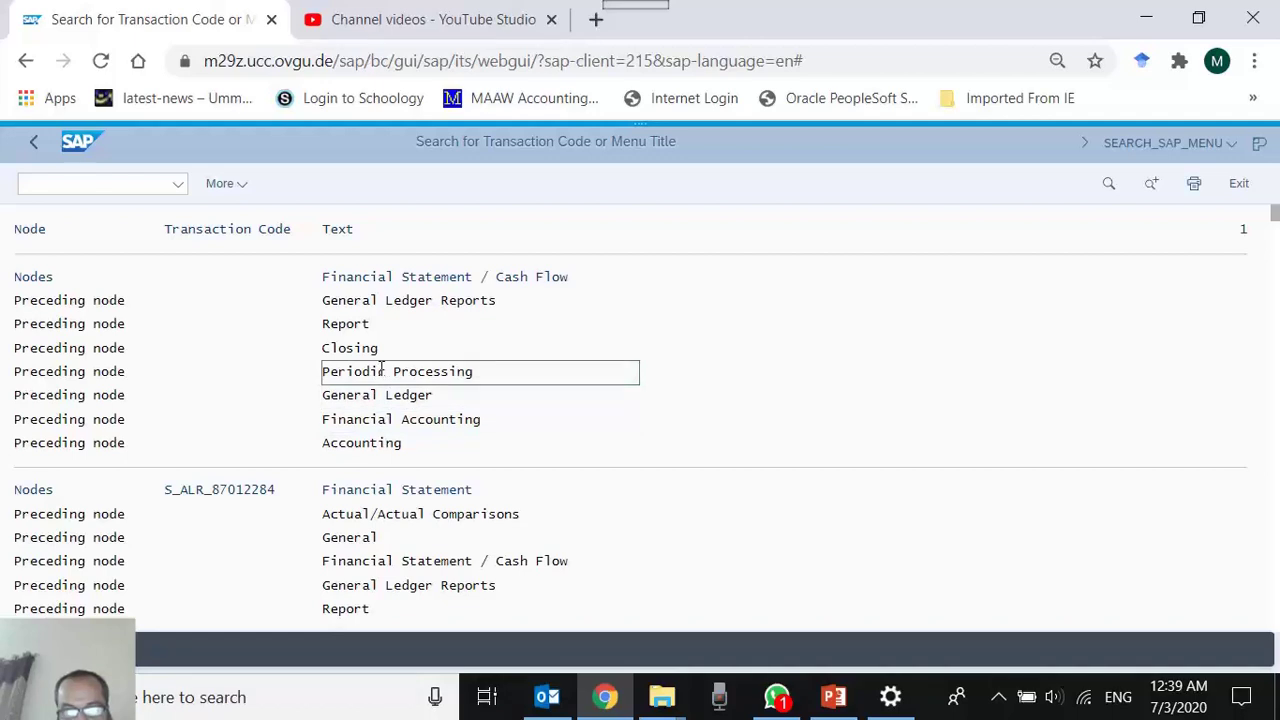
{"action": "left_click", "coordinate": [367, 347]}
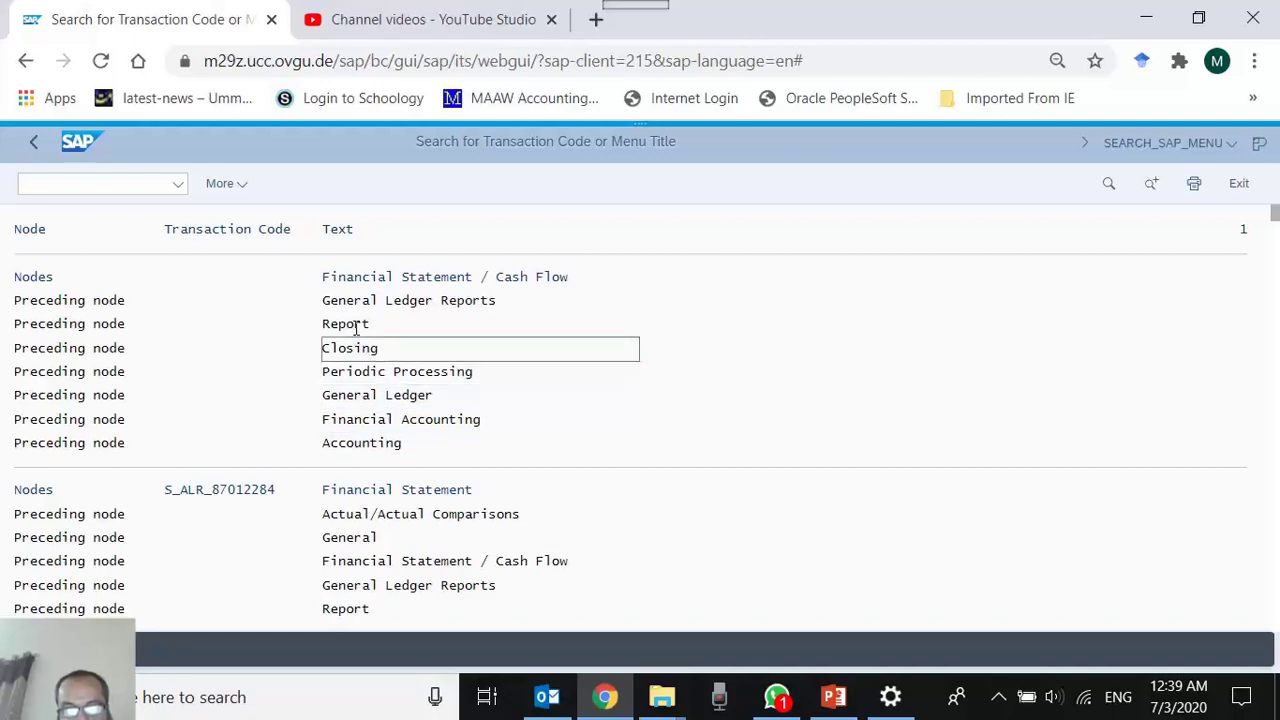
{"action": "left_click", "coordinate": [355, 324]}
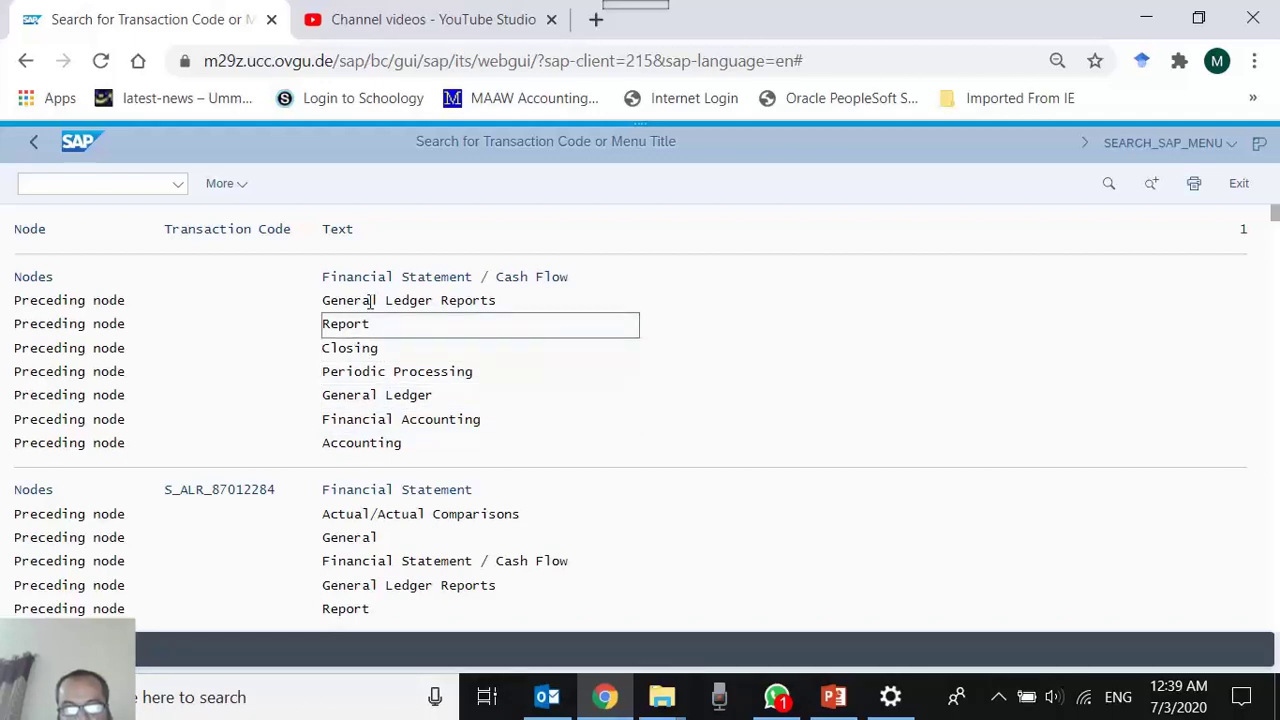
{"action": "left_click", "coordinate": [372, 300]}
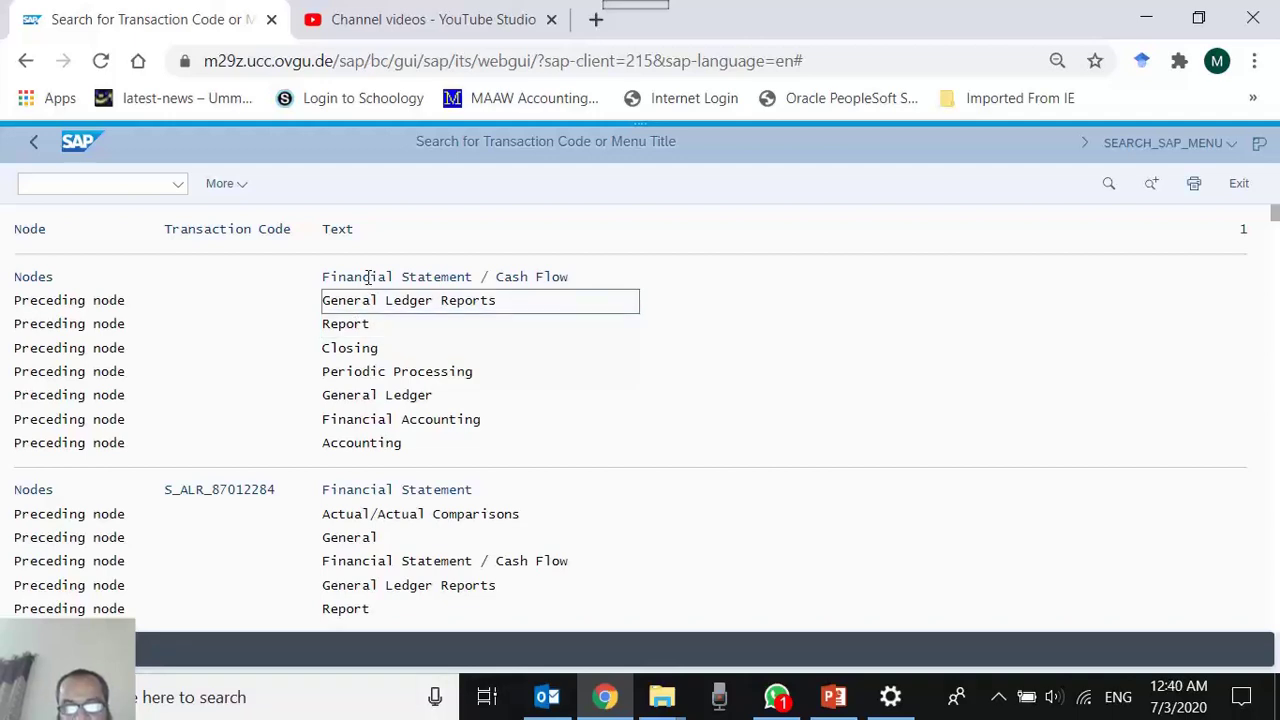
{"action": "left_click", "coordinate": [369, 278]}
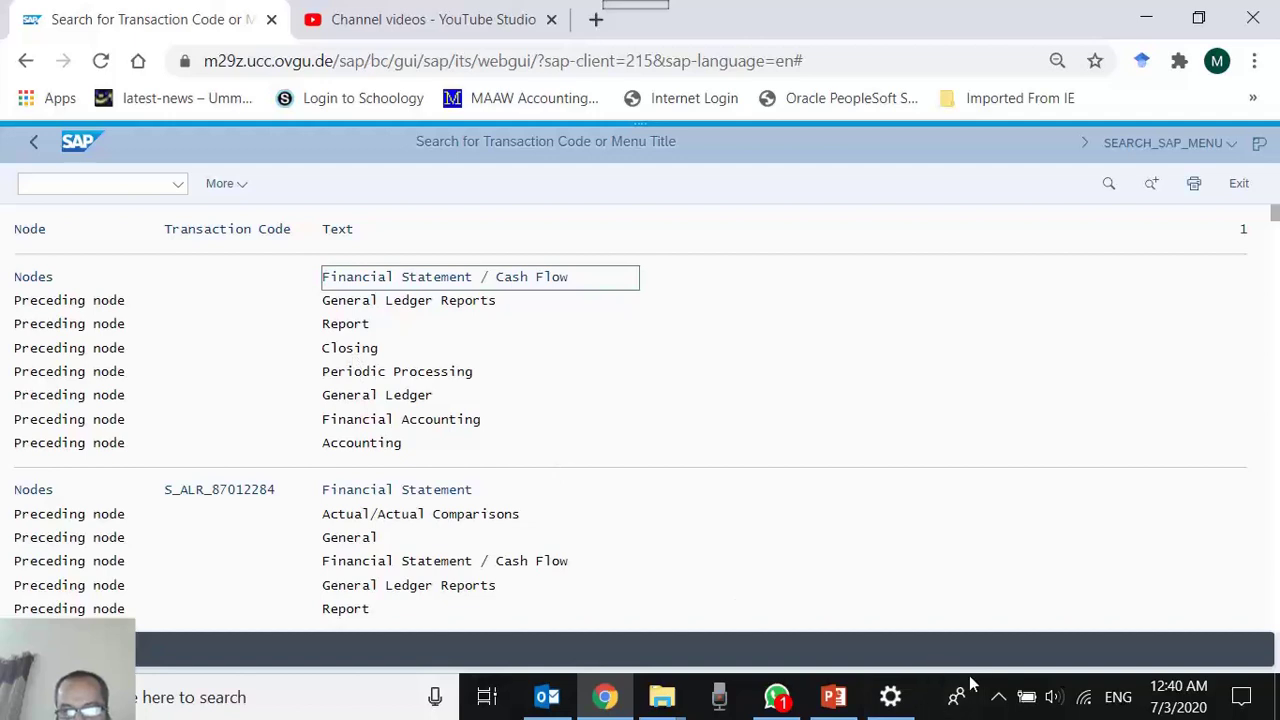
{"action": "left_click", "coordinate": [997, 695]}
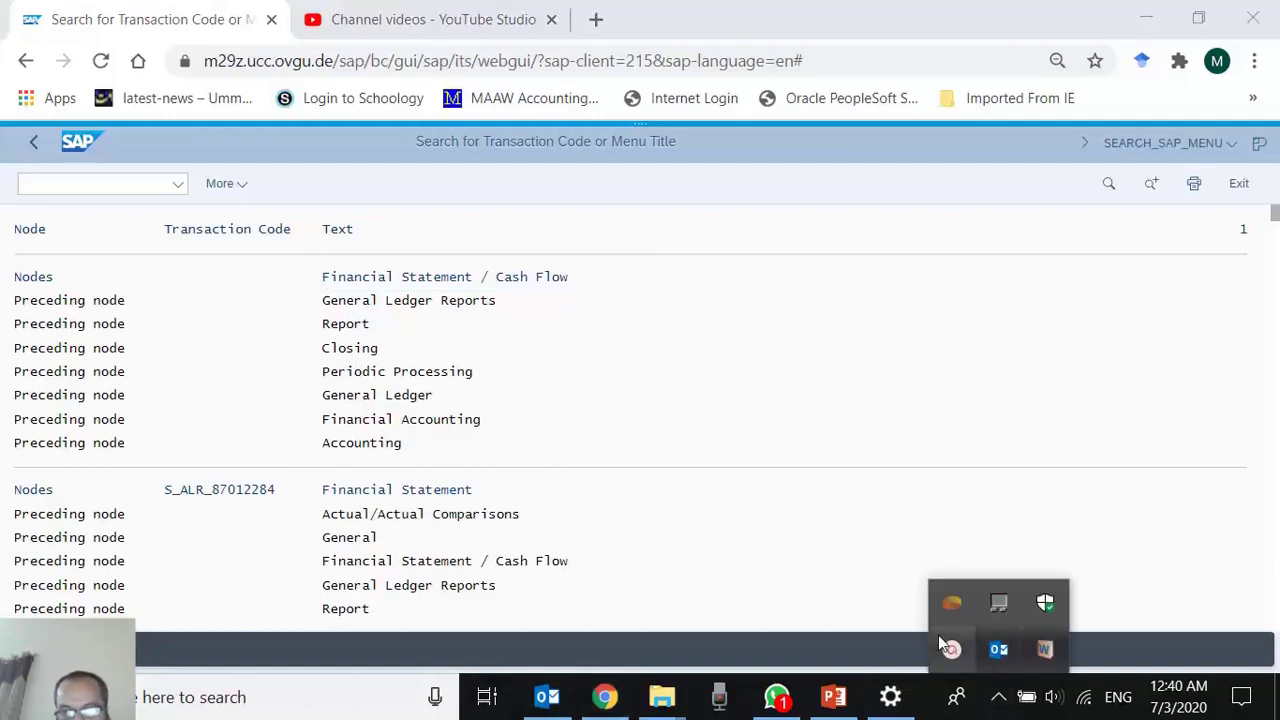
{"action": "left_click", "coordinate": [940, 640]}
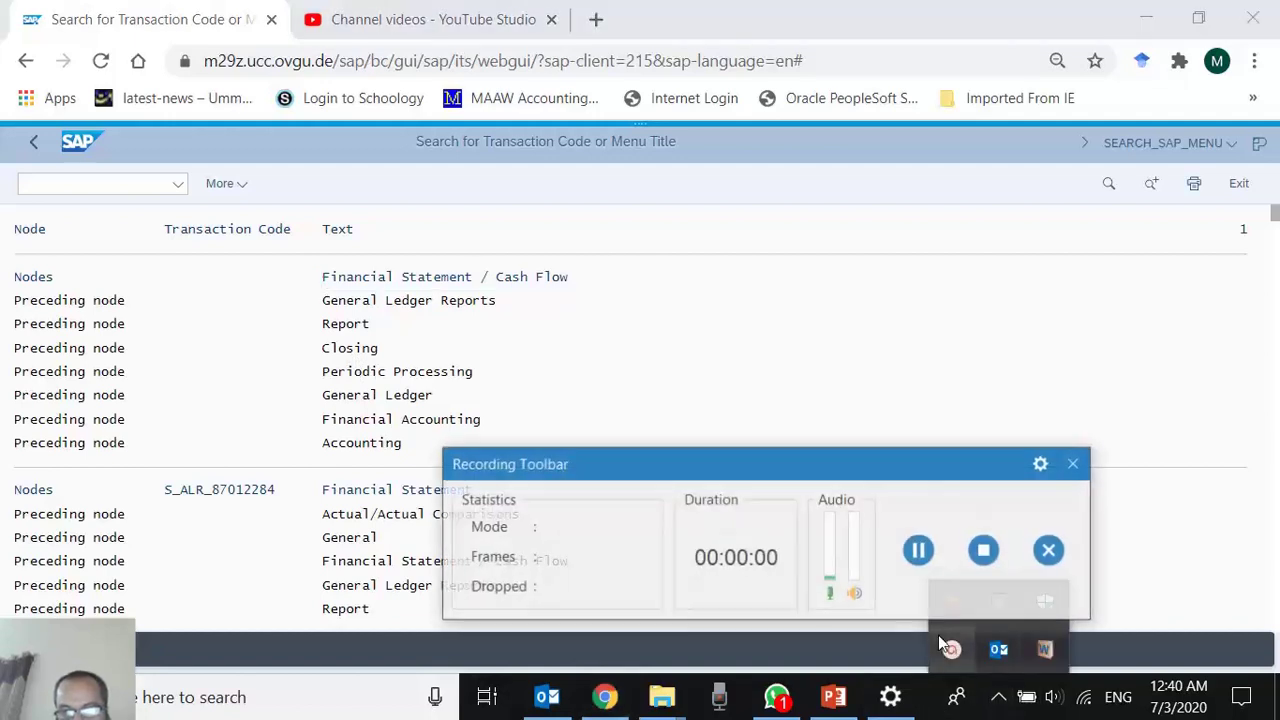
{"action": "left_click", "coordinate": [919, 553]}
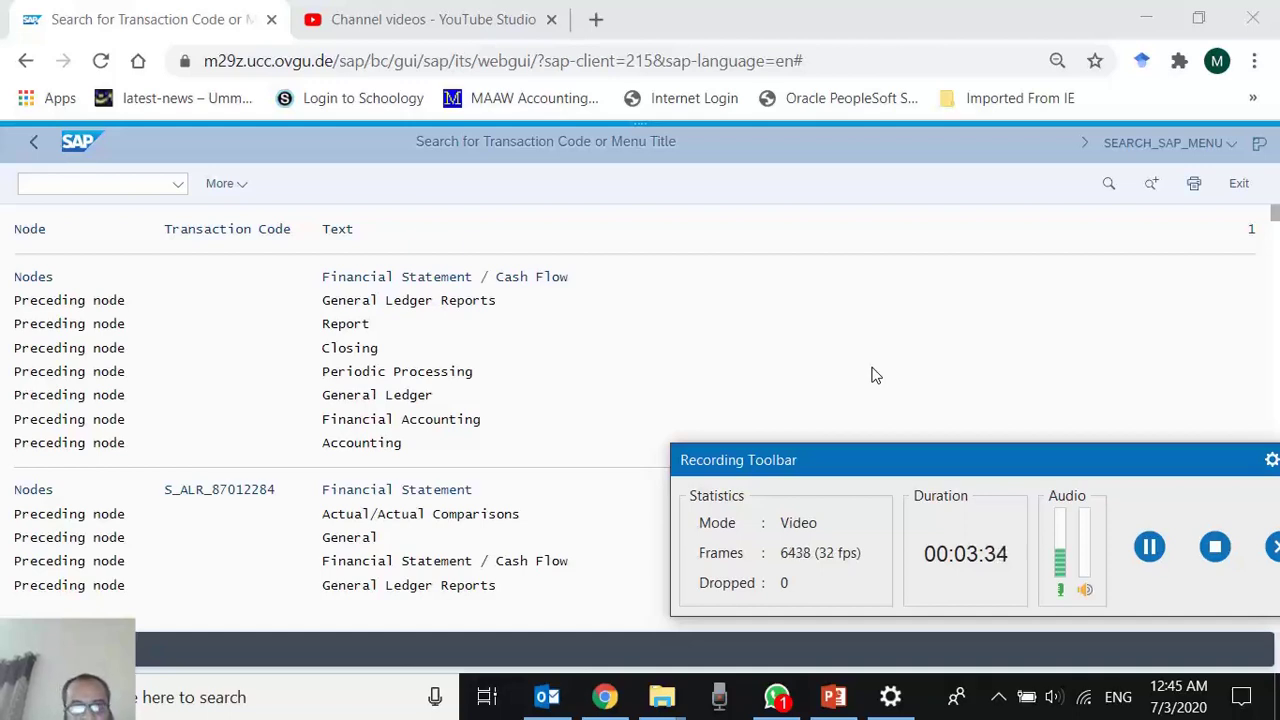
{"action": "left_click", "coordinate": [690, 62]}
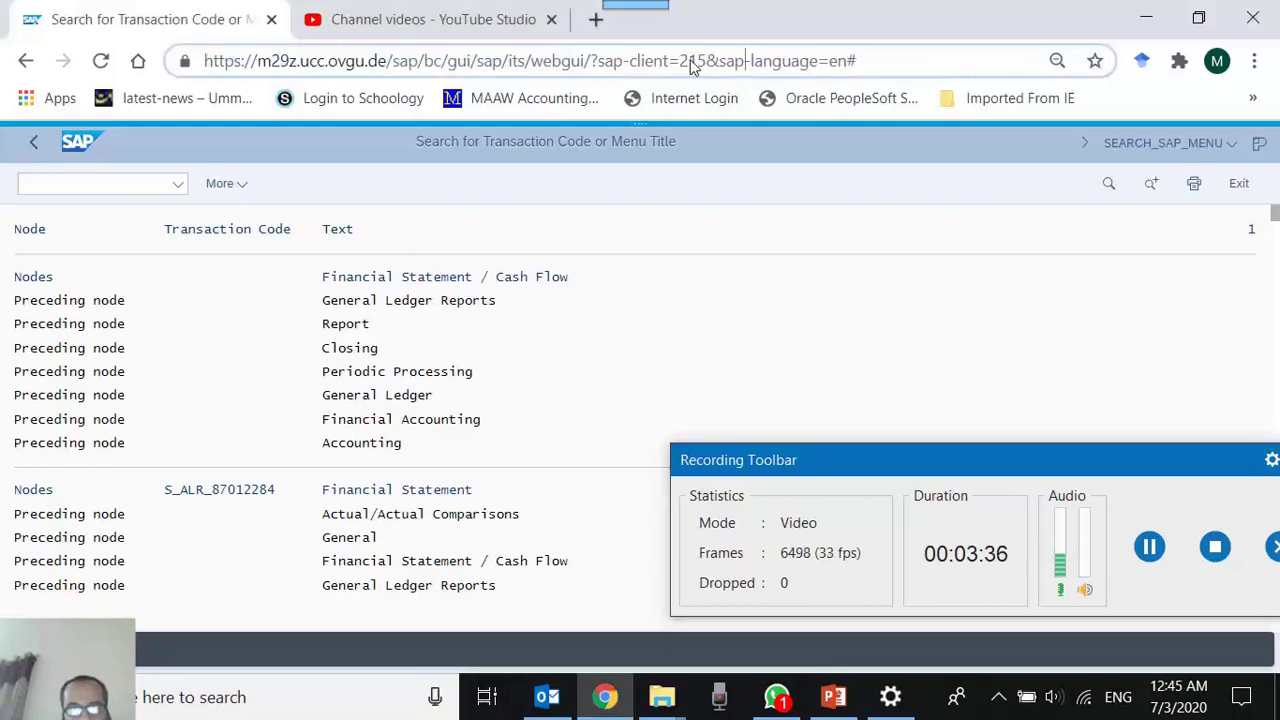
{"action": "left_click_drag", "start_coordinate": [860, 62], "coordinate": [190, 62]}
{"action": "key", "text": "ctrl+c"}
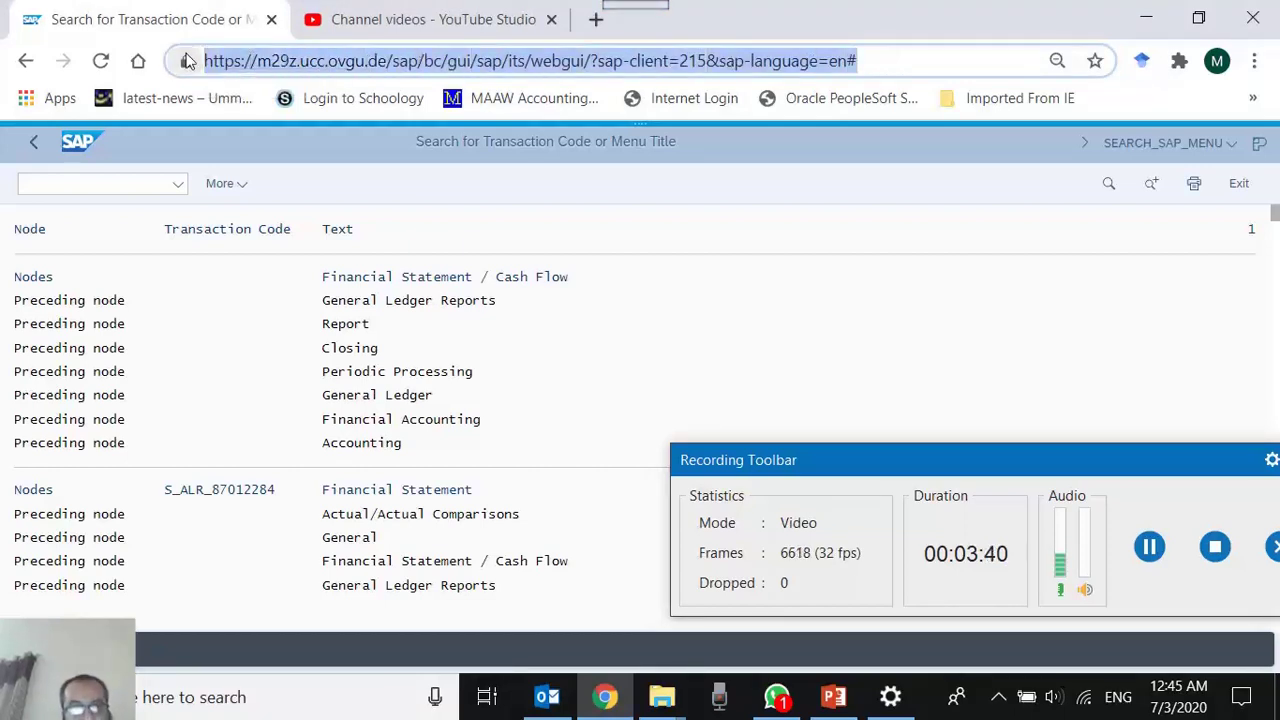
- Load the copied SAP web GUI address in a new Chrome tab
{"action": "left_click", "coordinate": [596, 20]}
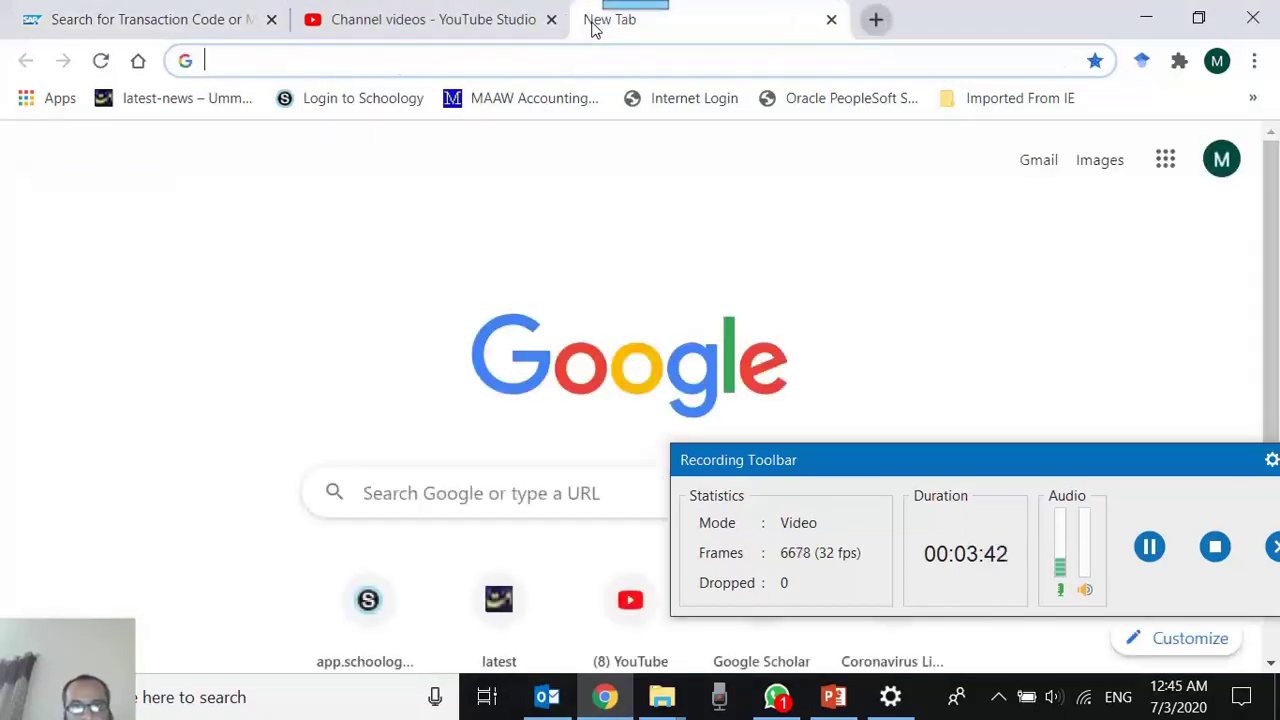
{"action": "left_click", "coordinate": [522, 61]}
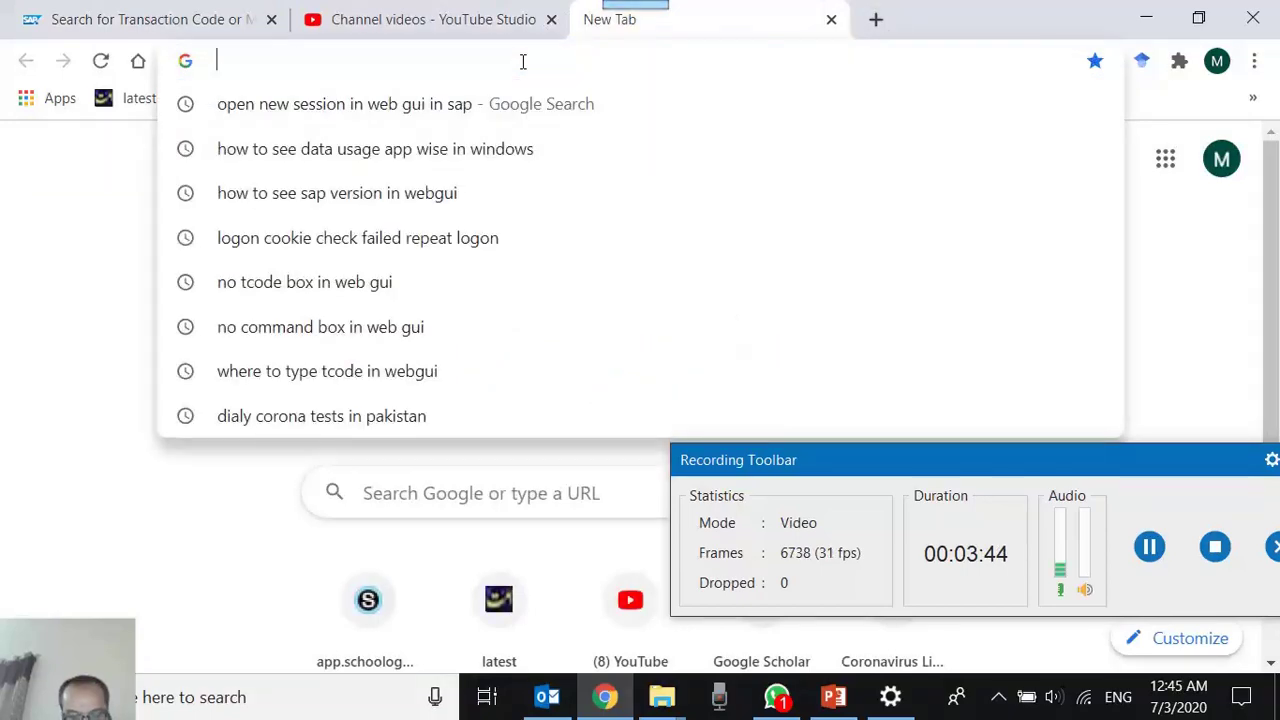
{"action": "key", "text": "ctrl+v"}
{"action": "key", "text": "Return"}
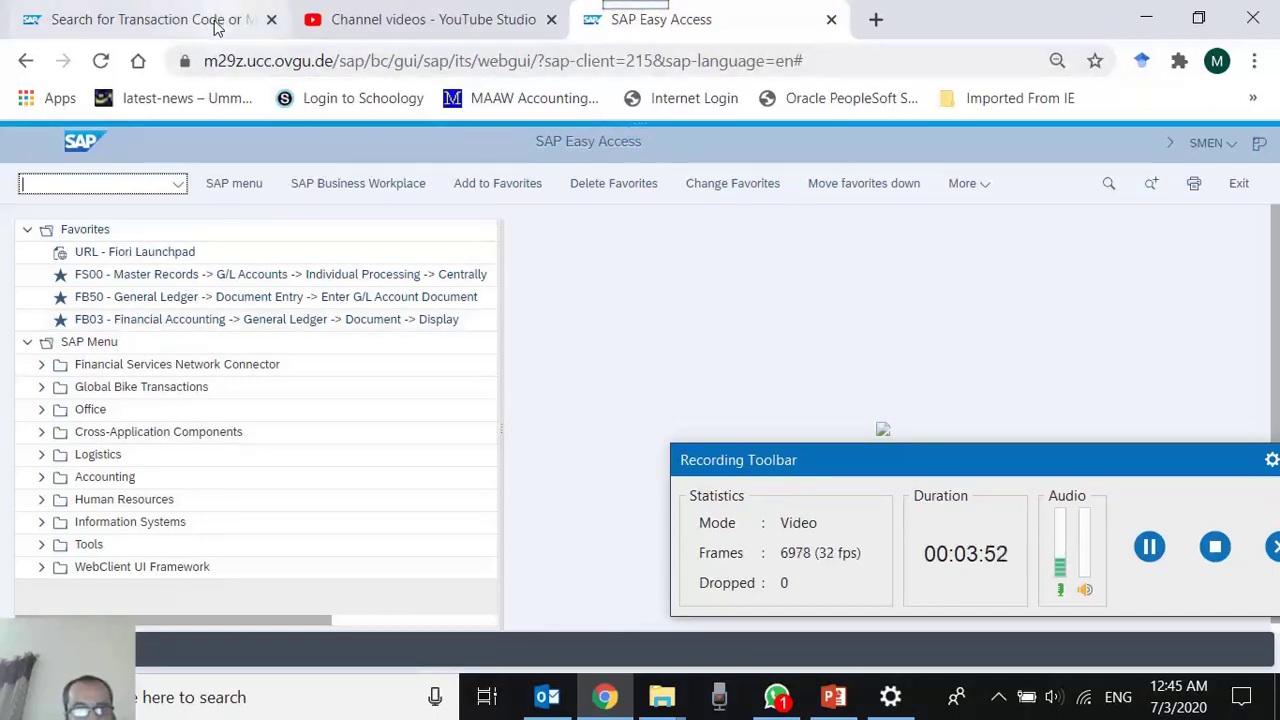
- Expand Accounting > Financial Accounting > General Ledger > Periodic Processing in the SAP Menu
{"action": "left_click", "coordinate": [213, 27]}
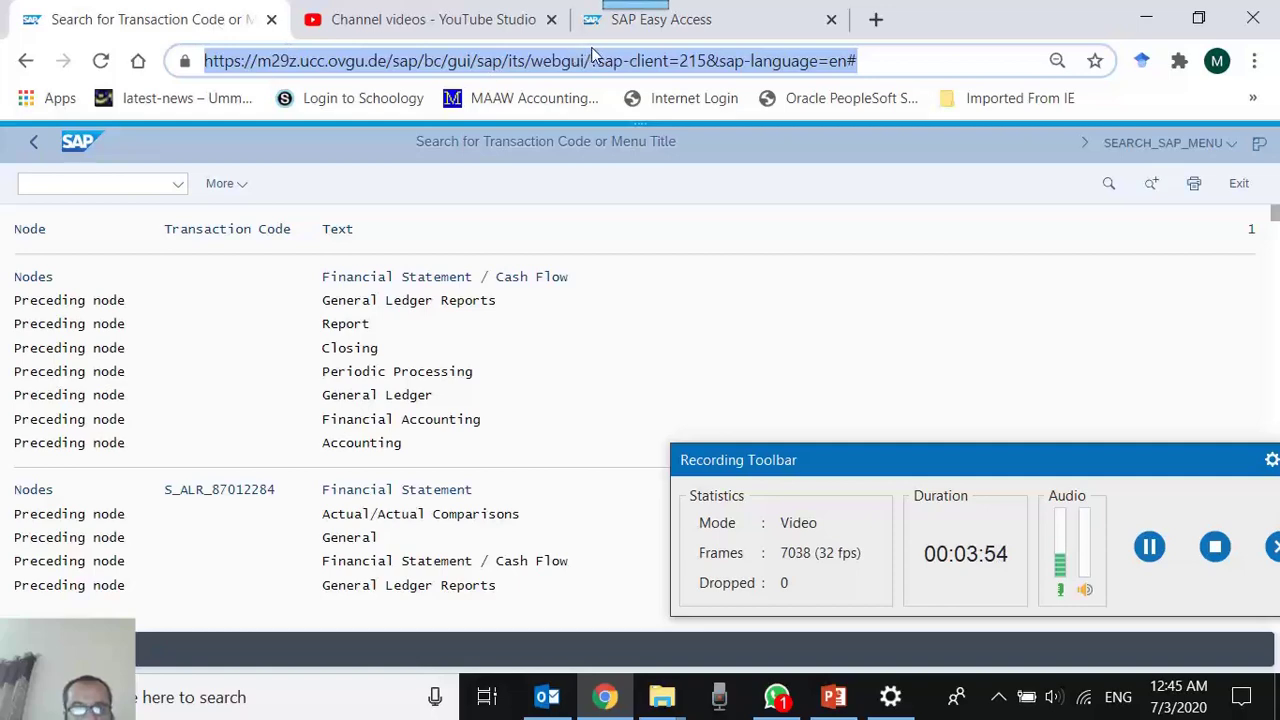
{"action": "left_click", "coordinate": [706, 28]}
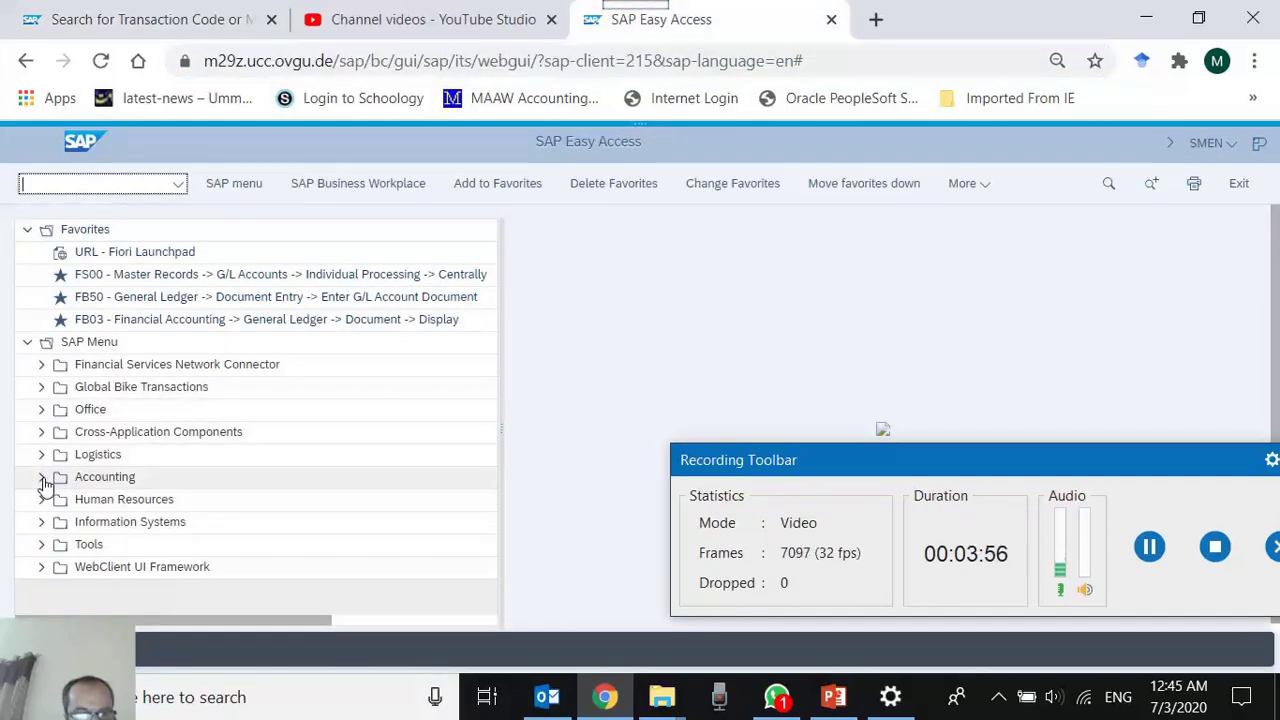
{"action": "left_click", "coordinate": [43, 478]}
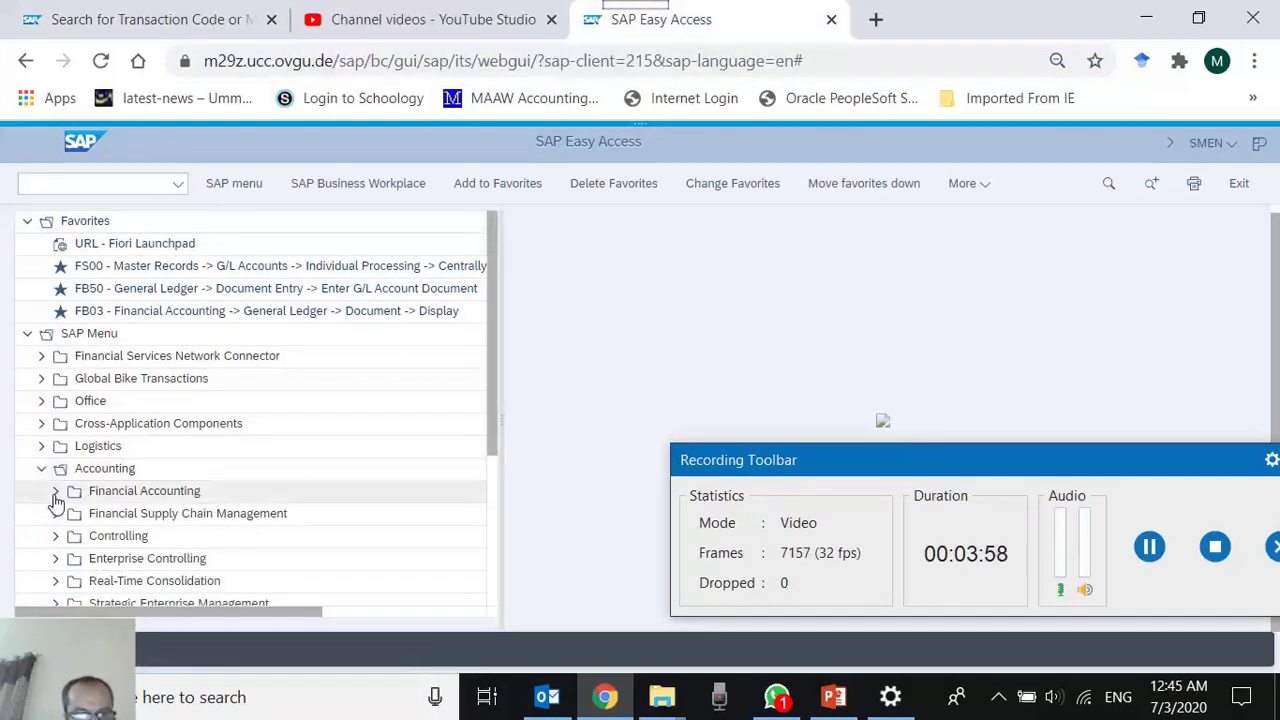
{"action": "left_click", "coordinate": [56, 492]}
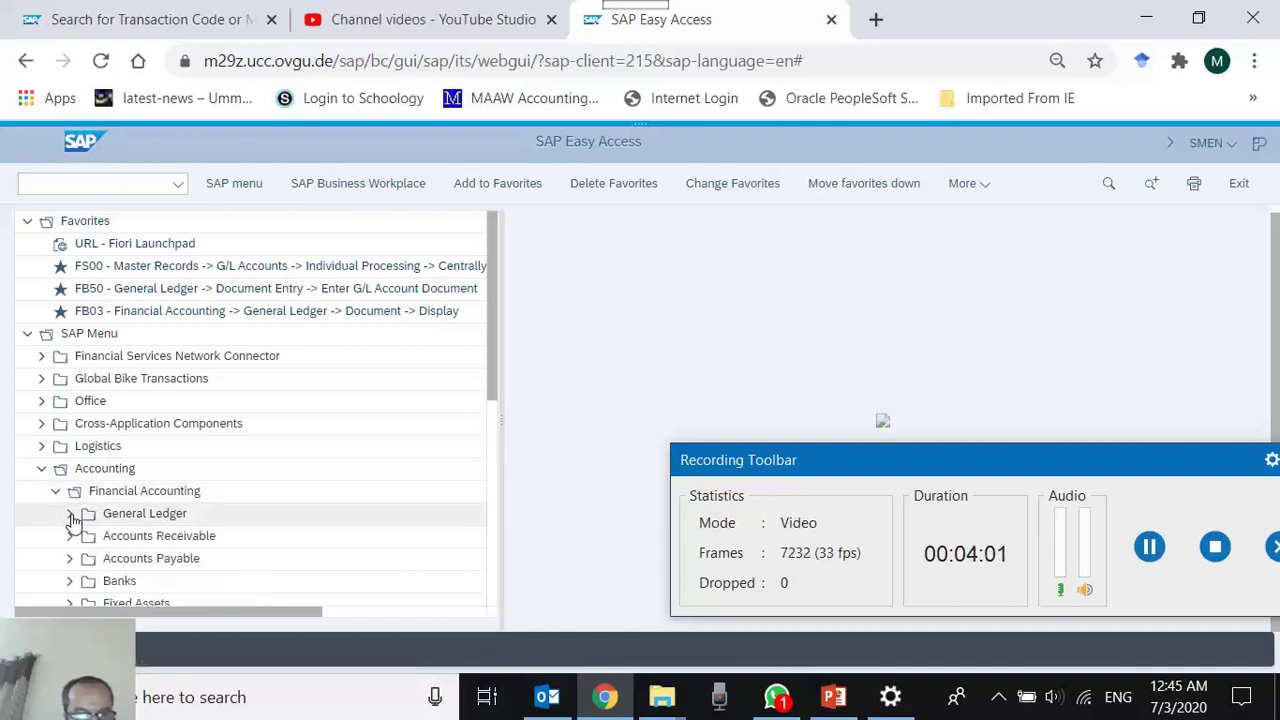
{"action": "left_click", "coordinate": [70, 514]}
{"action": "left_click", "coordinate": [70, 513]}
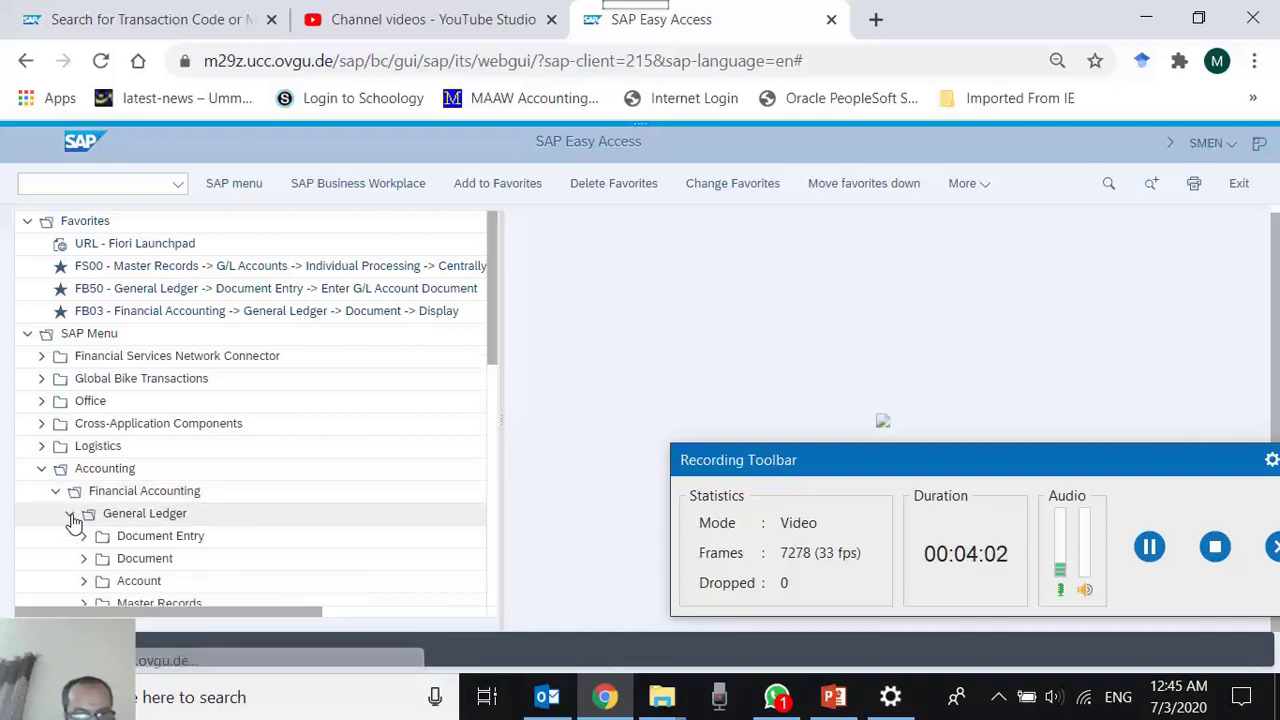
{"action": "left_click_drag", "start_coordinate": [488, 345], "coordinate": [492, 413]}
{"action": "left_click", "coordinate": [85, 424]}
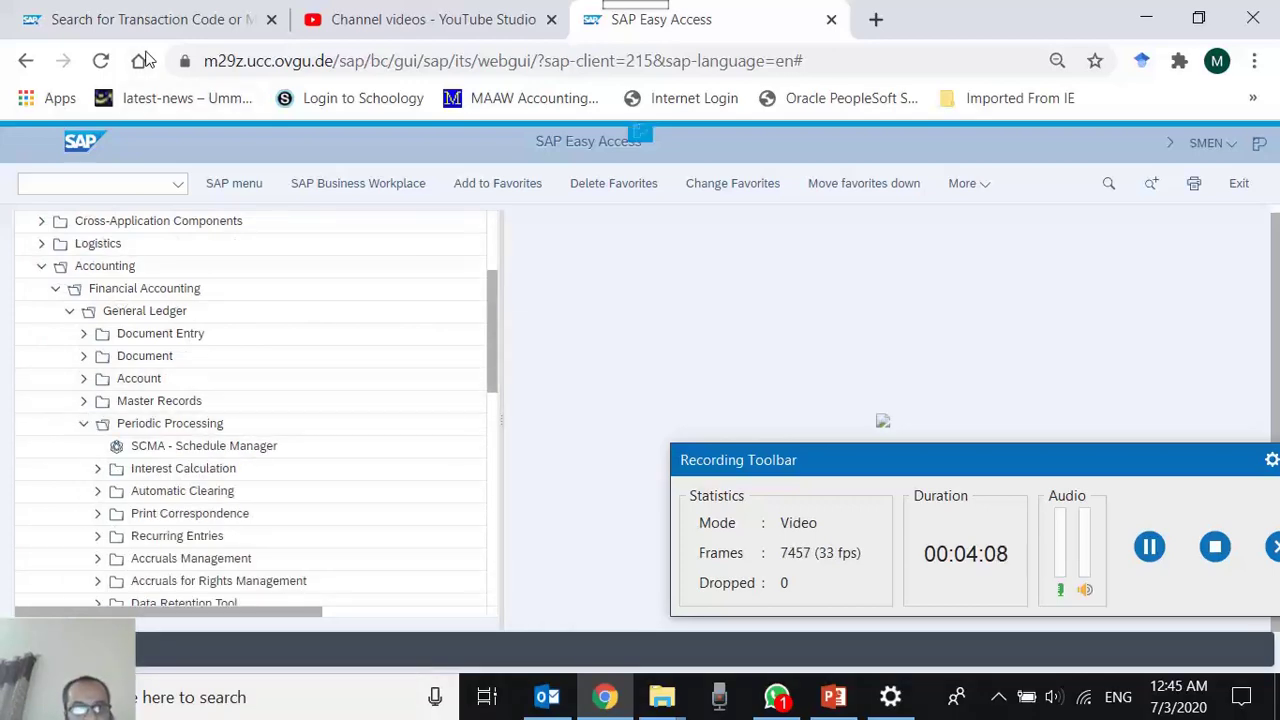
- Expand Closing > Report > General Ledger Reports (New) and select Financial Statement / Cash Flow
{"action": "left_click", "coordinate": [150, 24]}
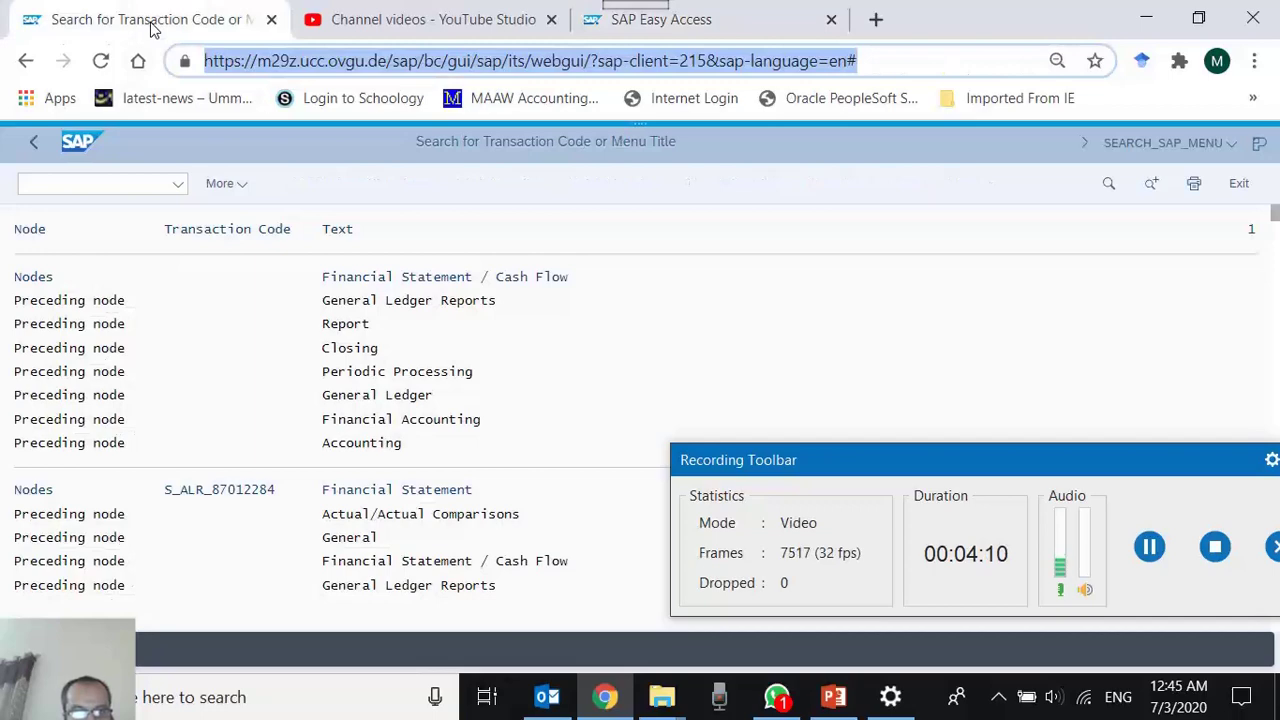
{"action": "mouse_move", "coordinate": [636, 12]}
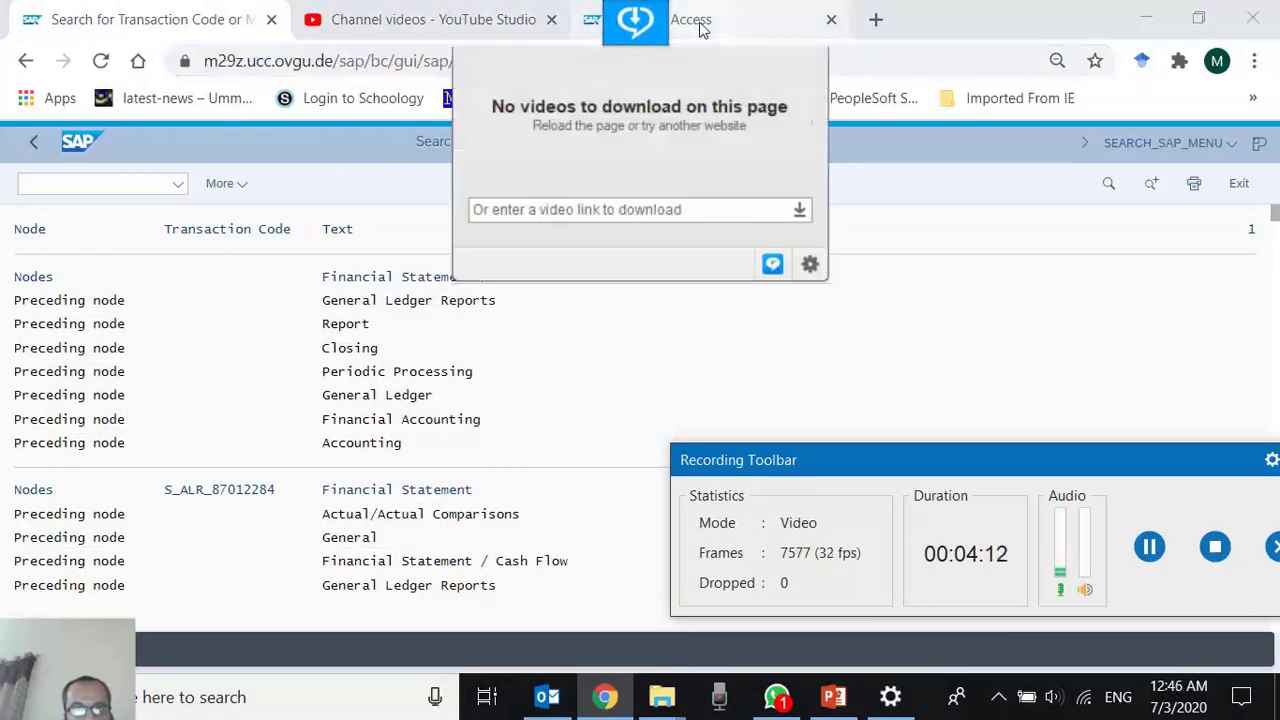
{"action": "left_click", "coordinate": [700, 24]}
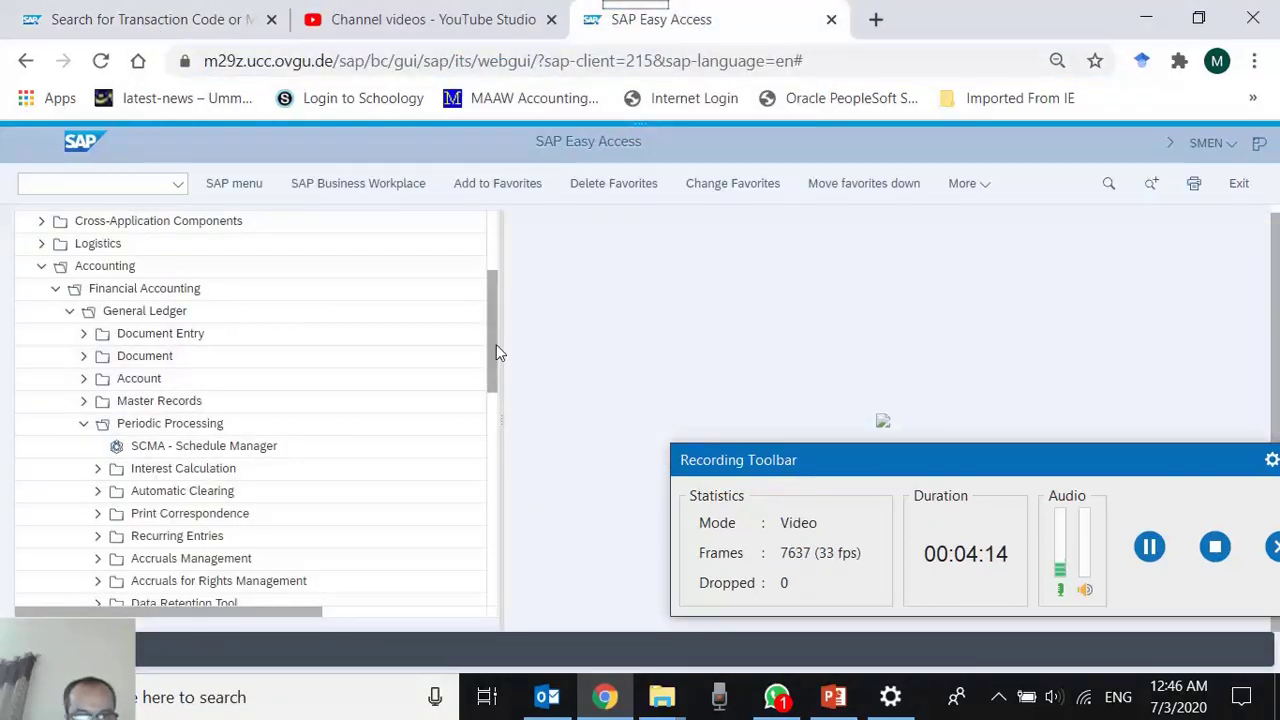
{"action": "left_click_drag", "start_coordinate": [496, 344], "coordinate": [492, 388]}
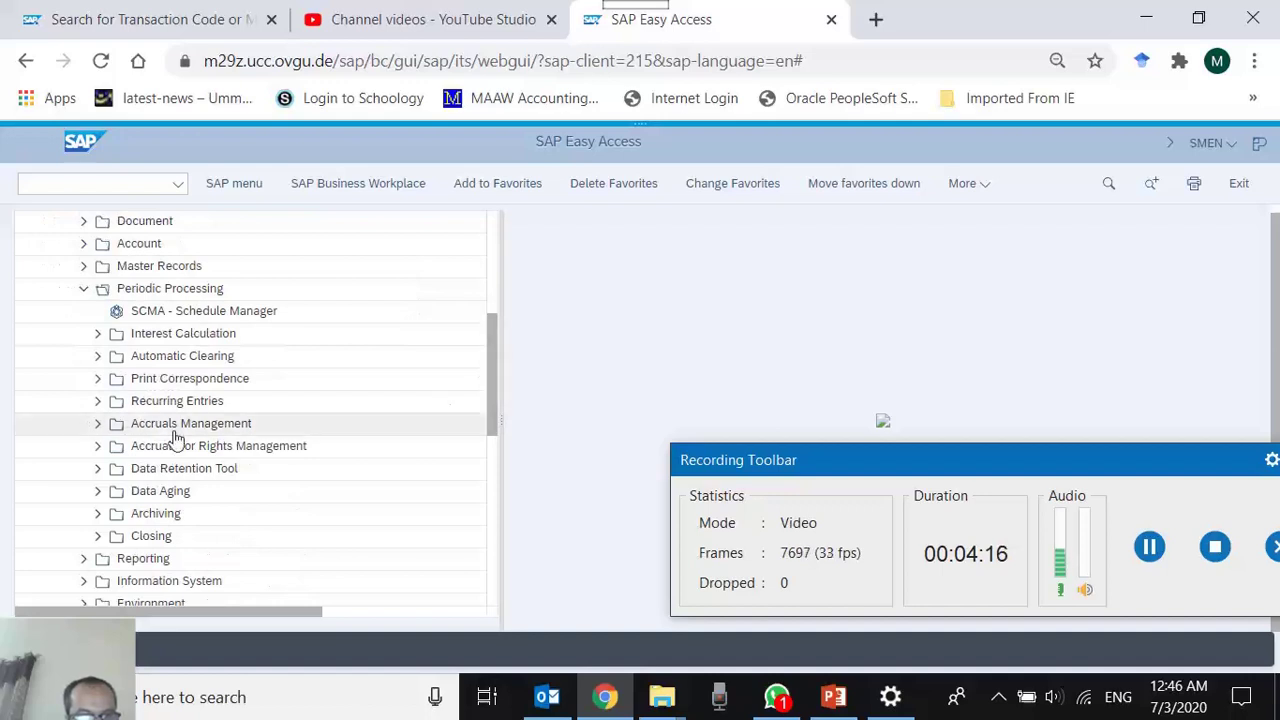
{"action": "left_click", "coordinate": [98, 537]}
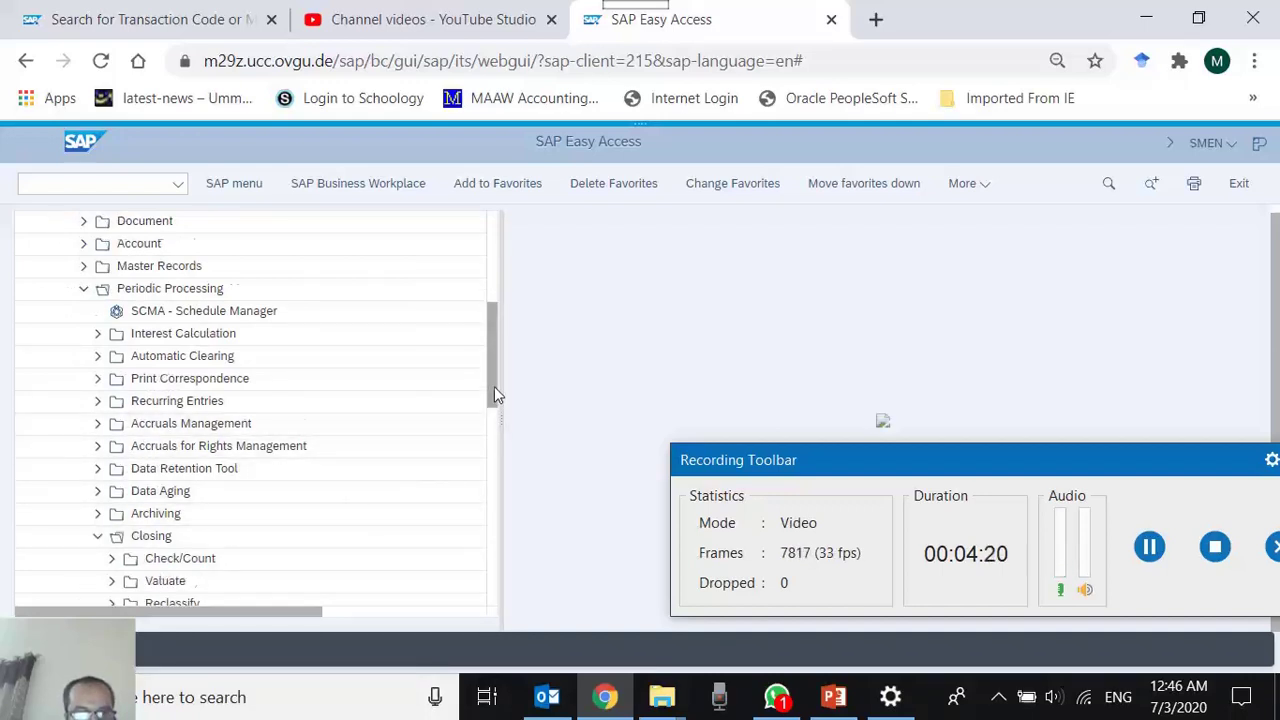
{"action": "left_click_drag", "start_coordinate": [494, 386], "coordinate": [493, 447]}
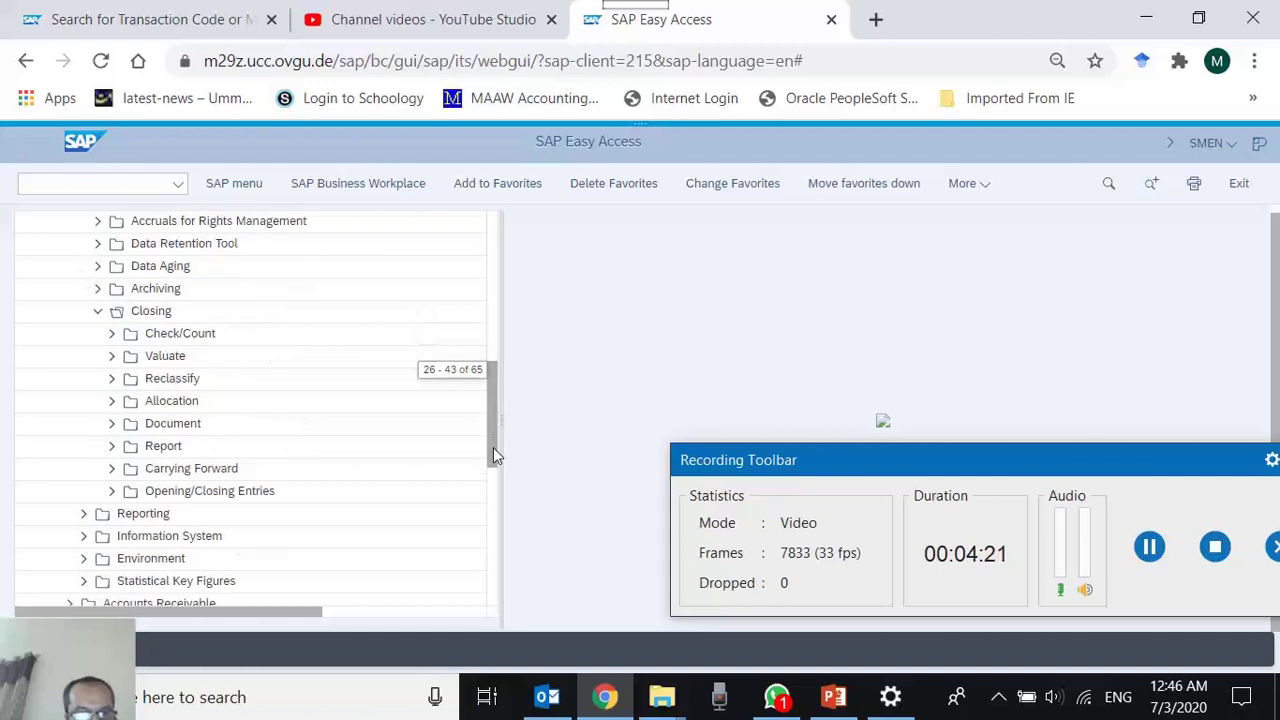
{"action": "left_click", "coordinate": [113, 448]}
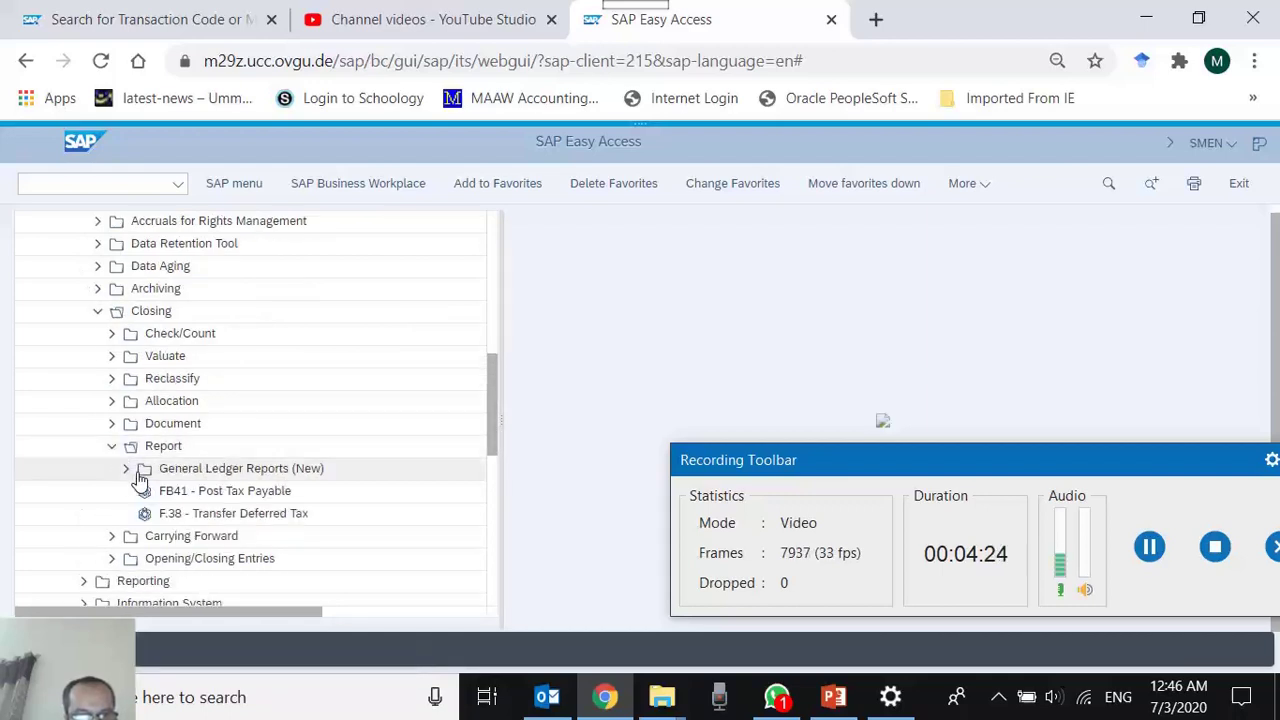
{"action": "left_click", "coordinate": [125, 470]}
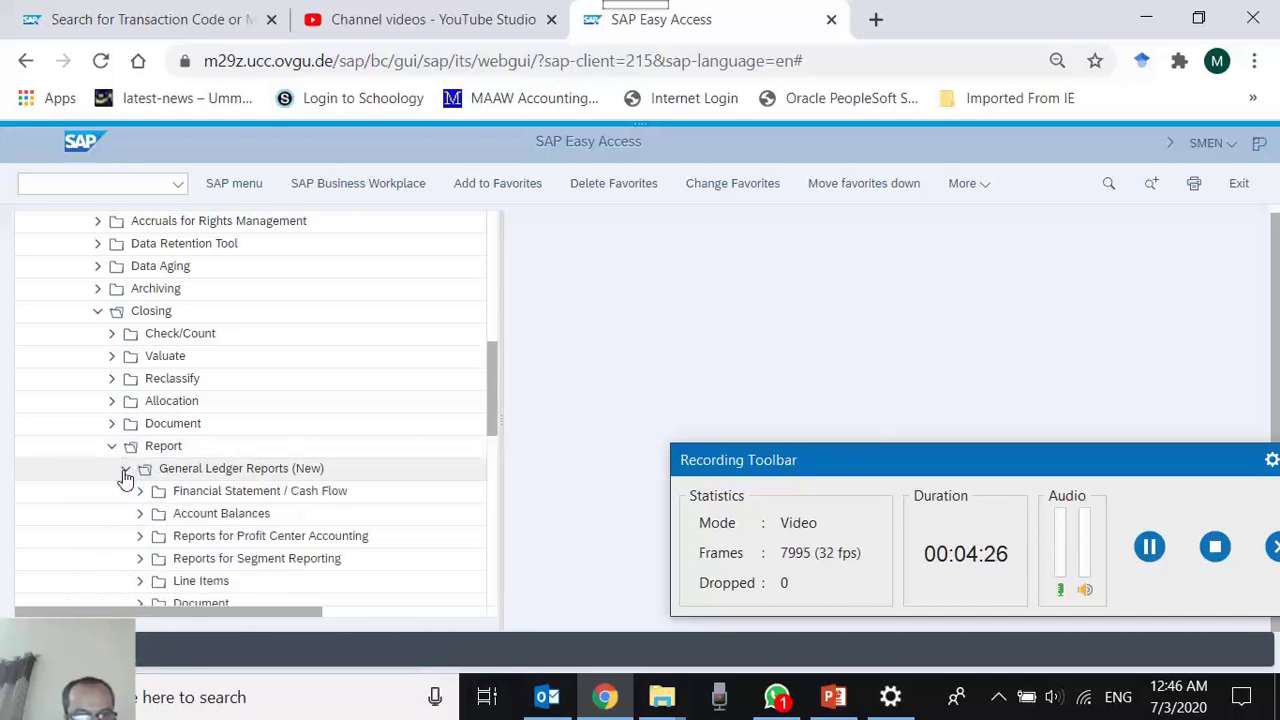
{"action": "left_click", "coordinate": [212, 496]}
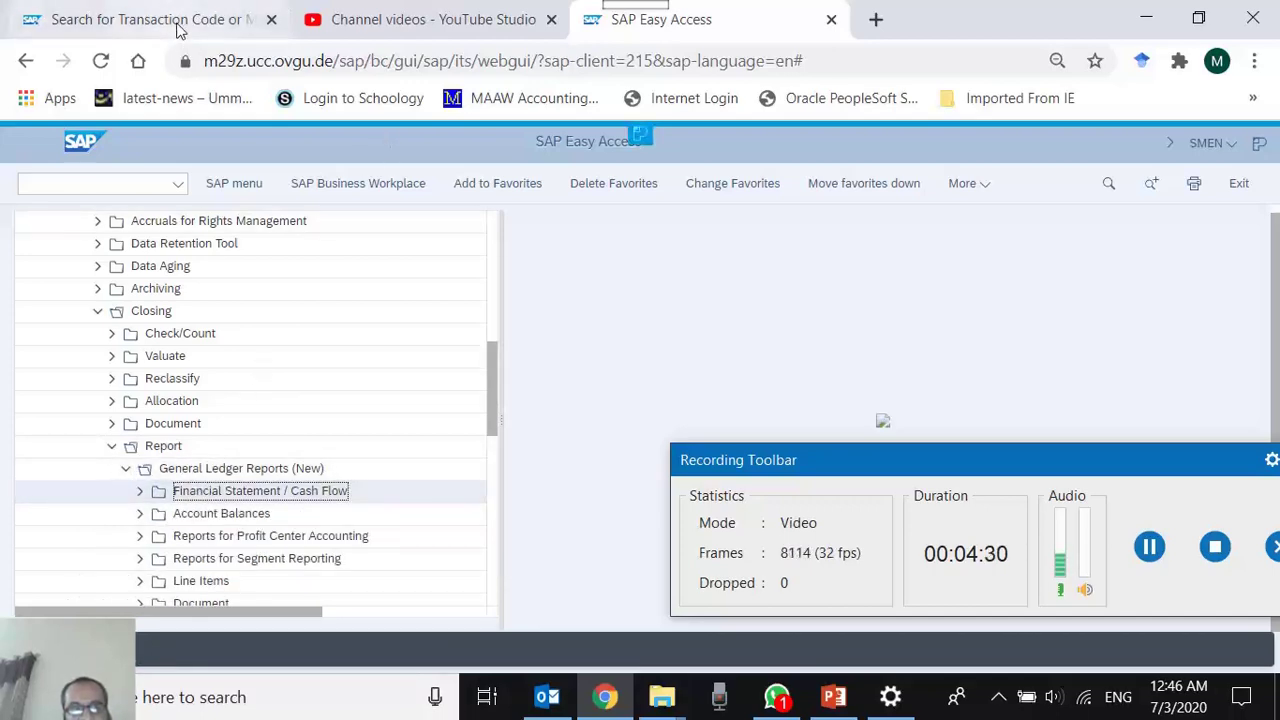
{"action": "left_click", "coordinate": [178, 30]}
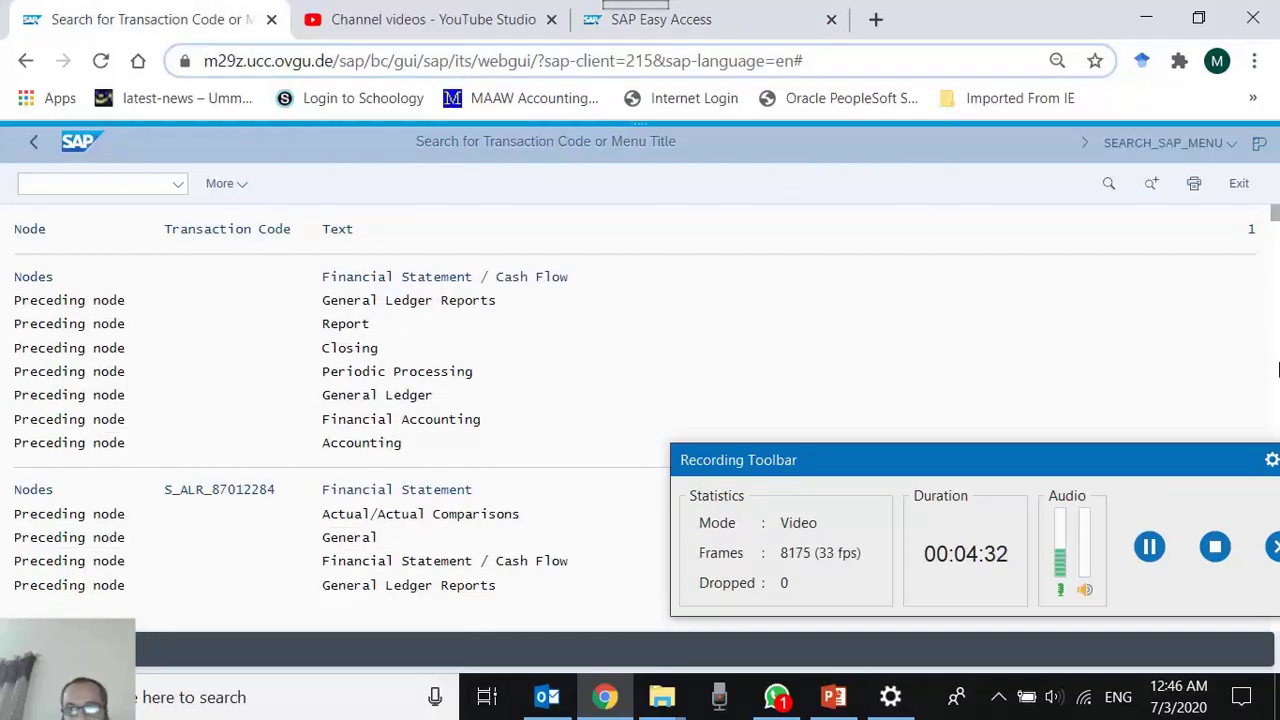
- Scroll and zoom out the search results to see the whole result list
{"action": "left_click", "coordinate": [1152, 461]}
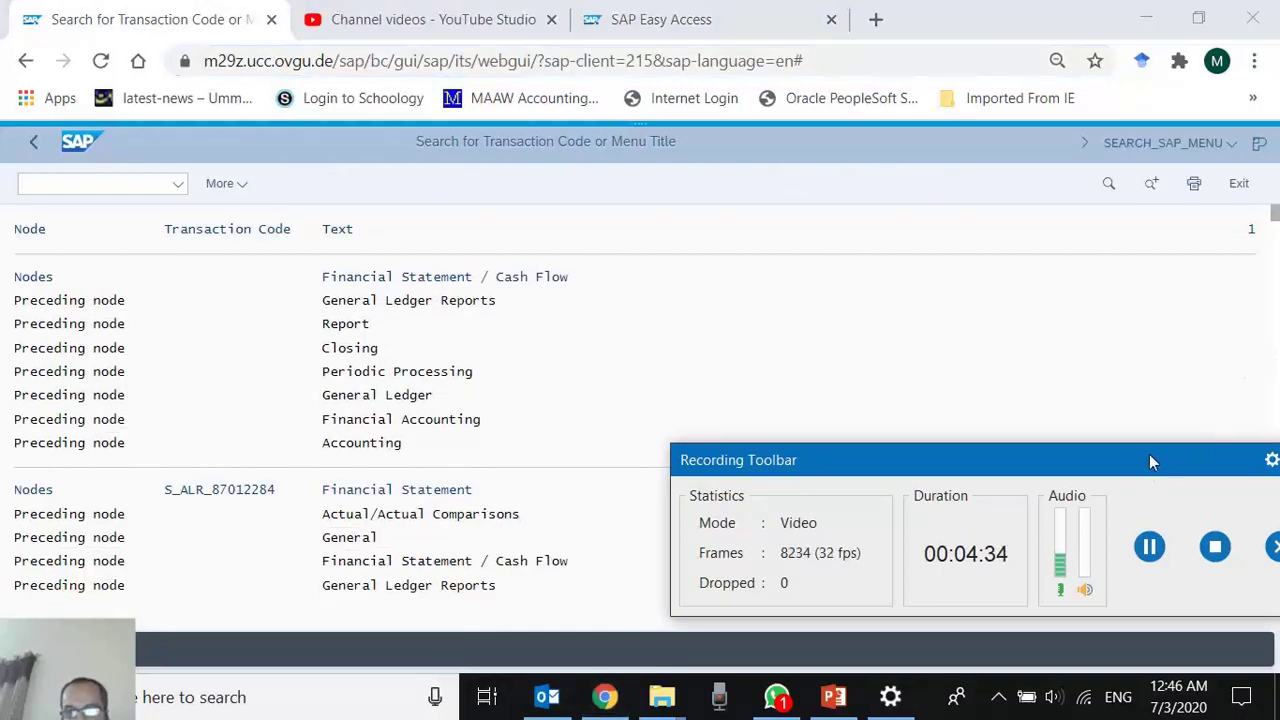
{"action": "left_click_drag", "start_coordinate": [1149, 454], "coordinate": [1206, 645]}
{"action": "left_click", "coordinate": [800, 555]}
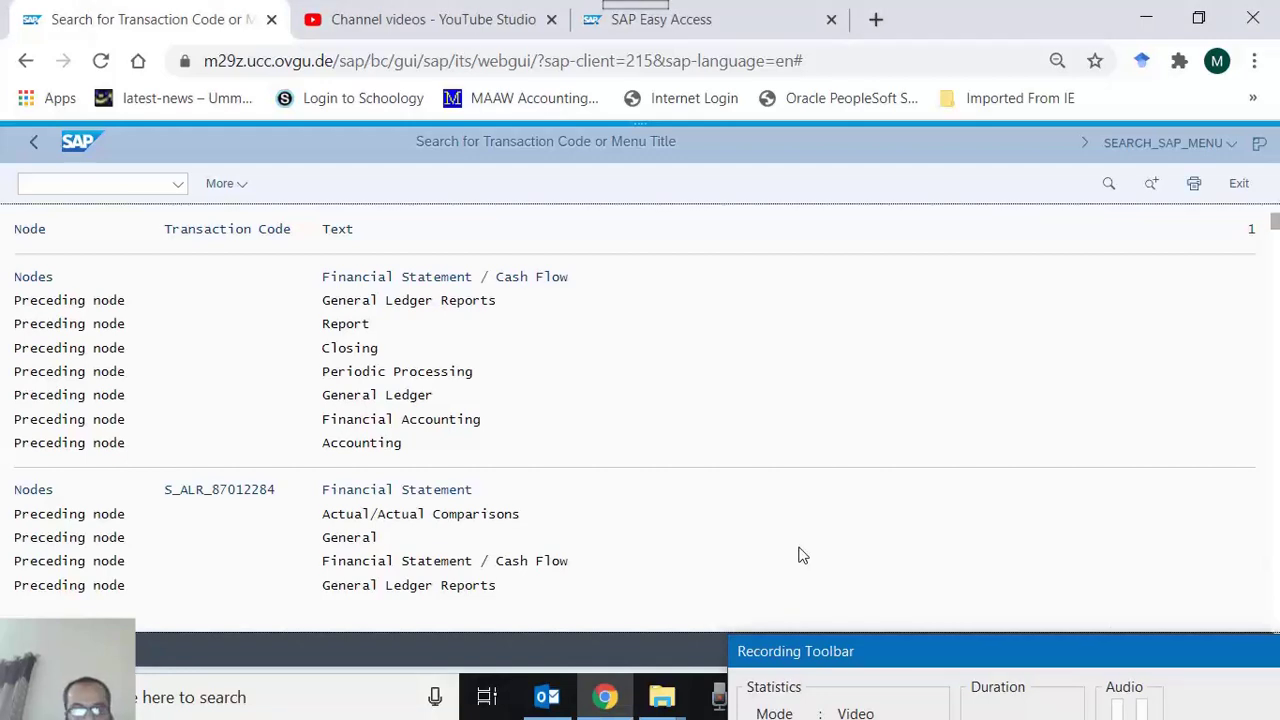
{"action": "scroll", "coordinate": [800, 555], "scroll_direction": "down", "scroll_amount": 1}
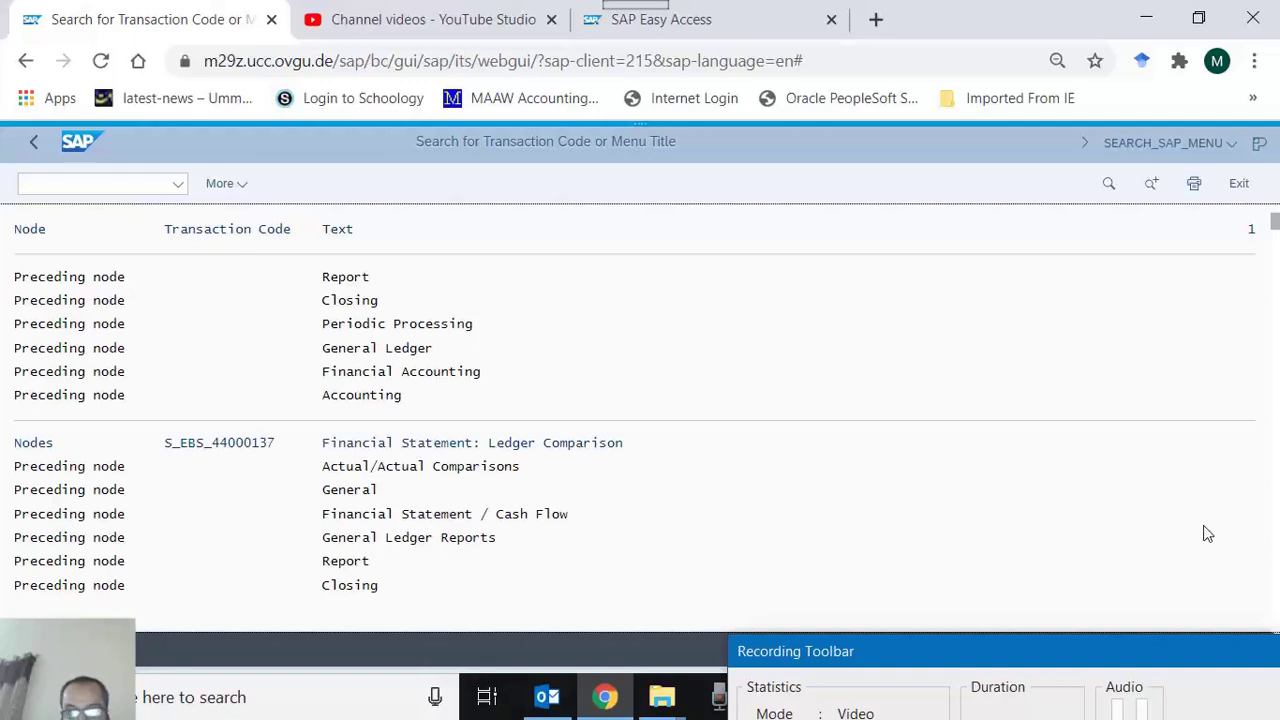
{"action": "scroll", "coordinate": [897, 479], "scroll_direction": "down", "scroll_amount": 2}
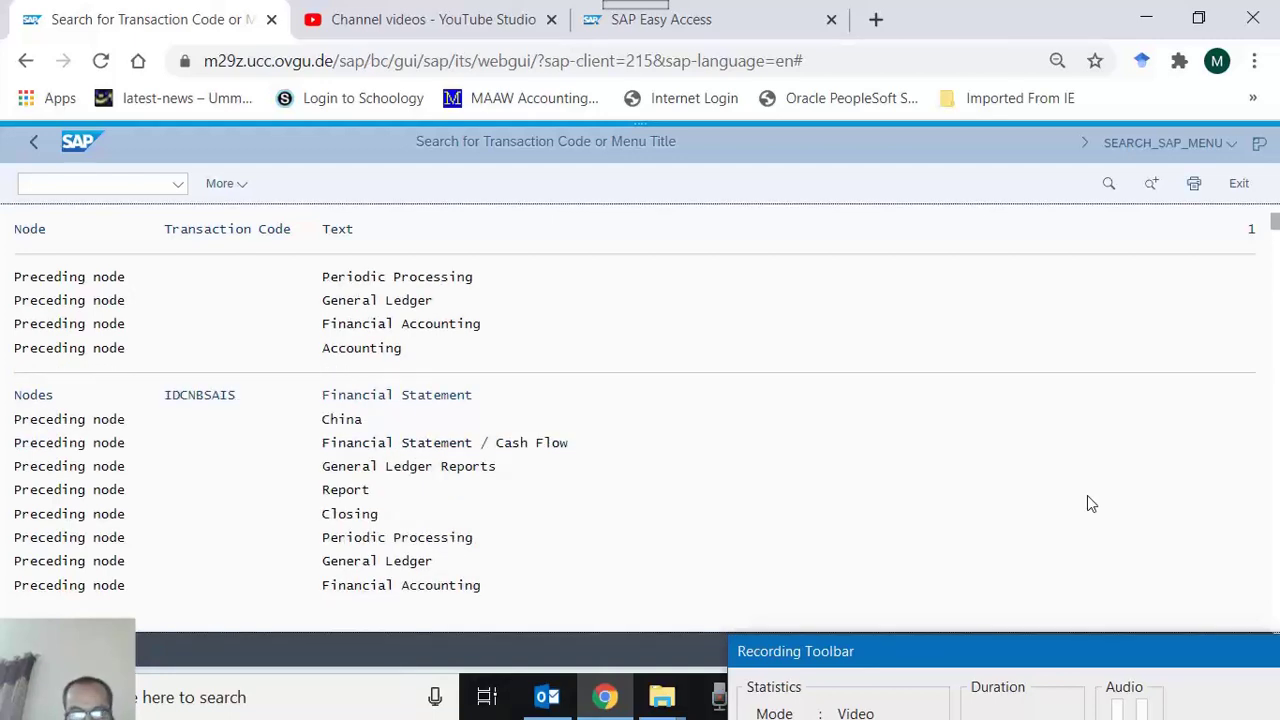
{"action": "scroll", "coordinate": [1090, 504], "scroll_direction": "up", "scroll_amount": 2}
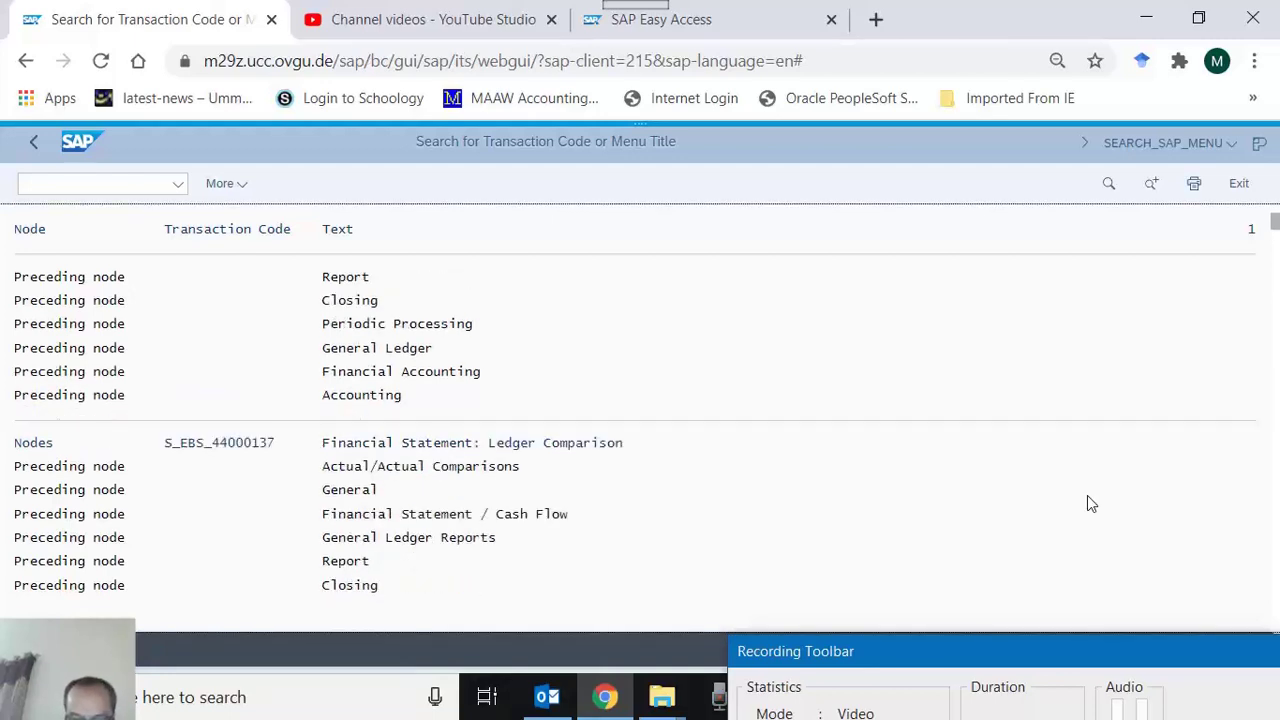
{"action": "key", "text": "ctrl+minus"}
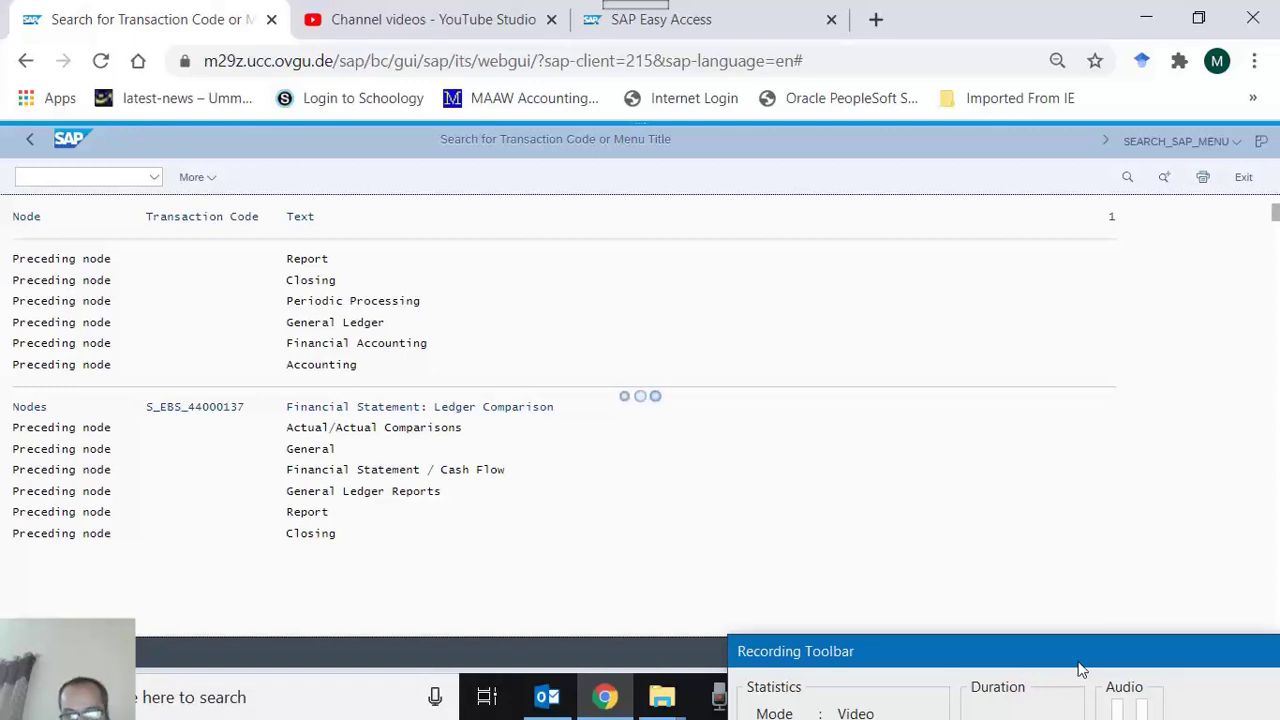
{"action": "left_click_drag", "start_coordinate": [1080, 668], "coordinate": [1026, 517]}
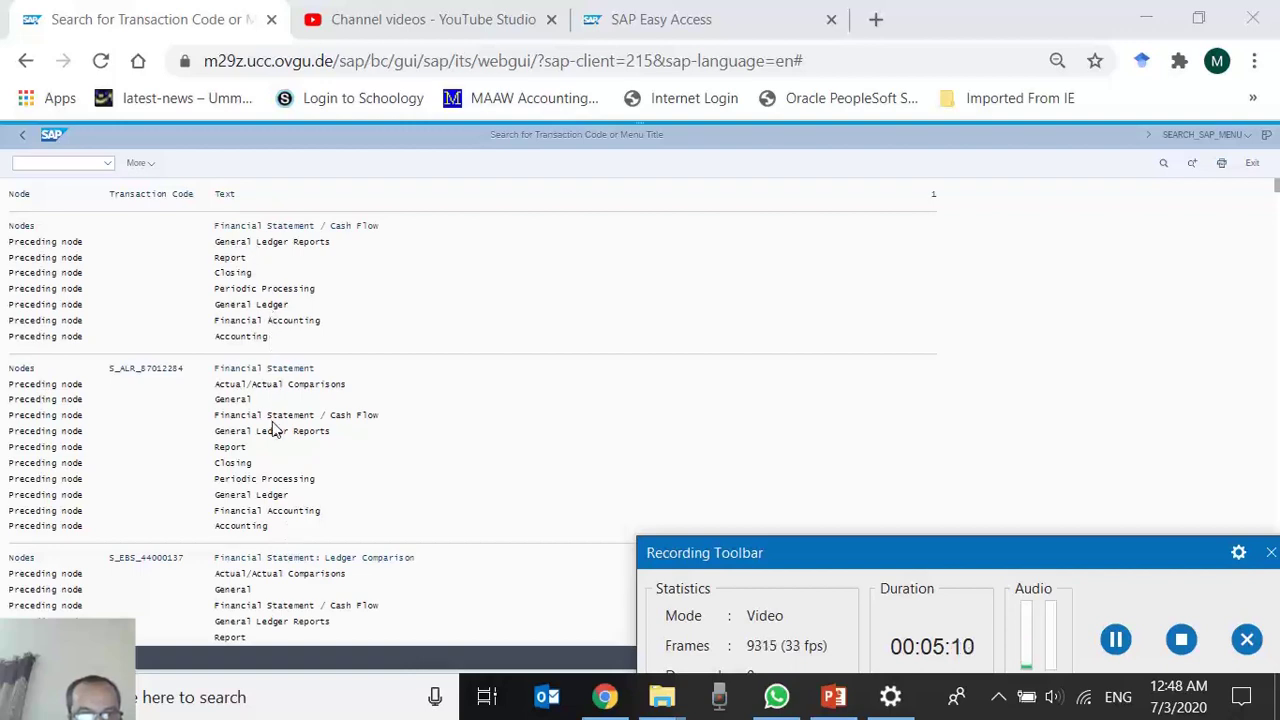
- Trace the S_ALR_87012284 Financial Statement path lines, then return to the SAP Easy Access tab
{"action": "left_click", "coordinate": [216, 417]}
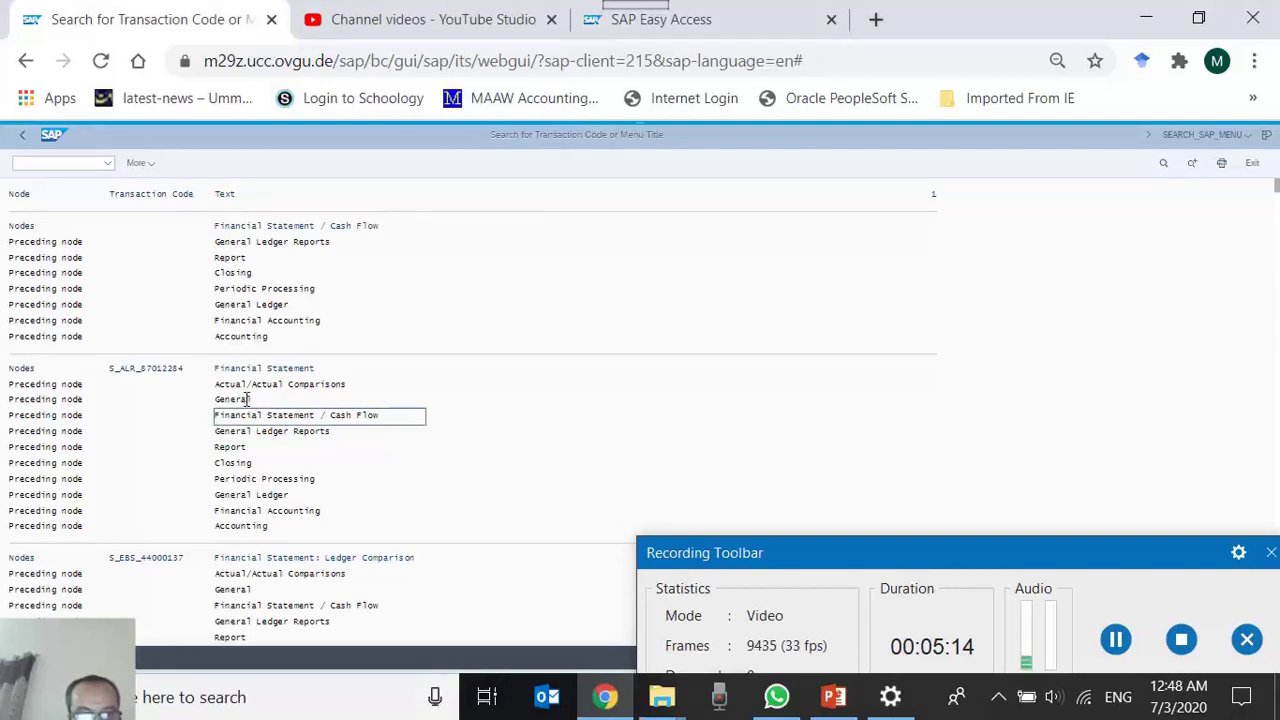
{"action": "left_click", "coordinate": [243, 400]}
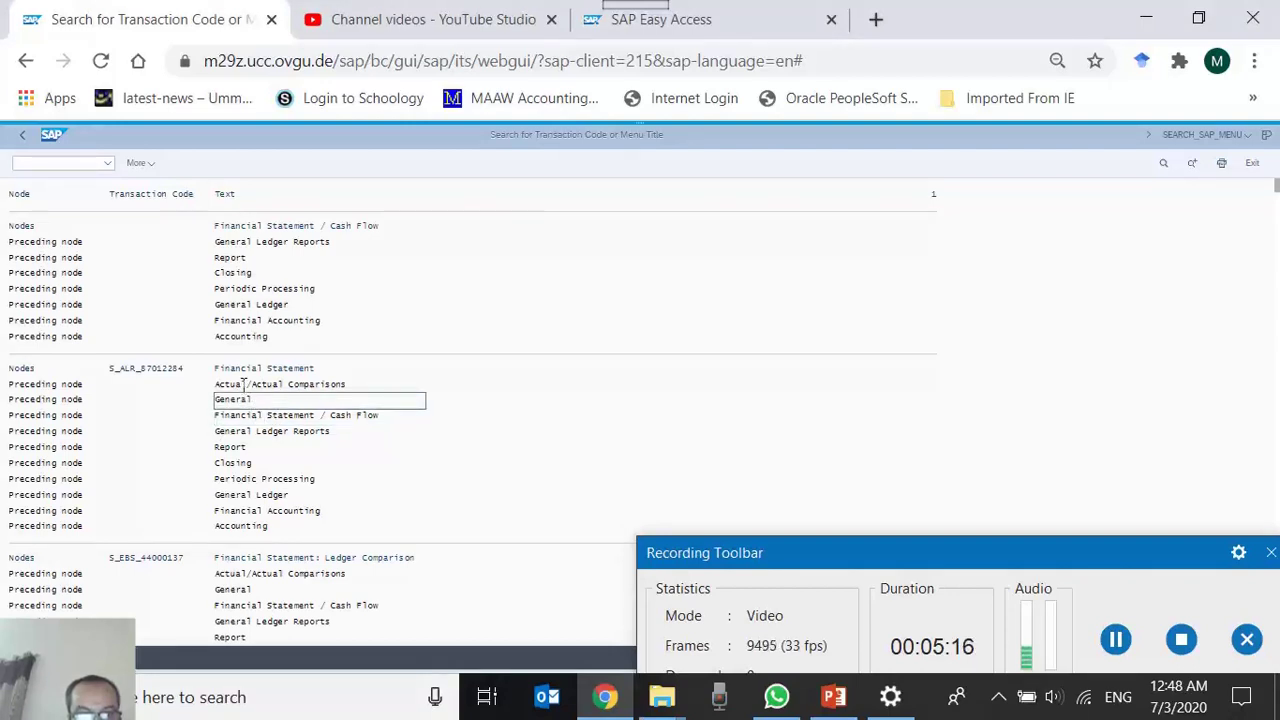
{"action": "left_click", "coordinate": [243, 385]}
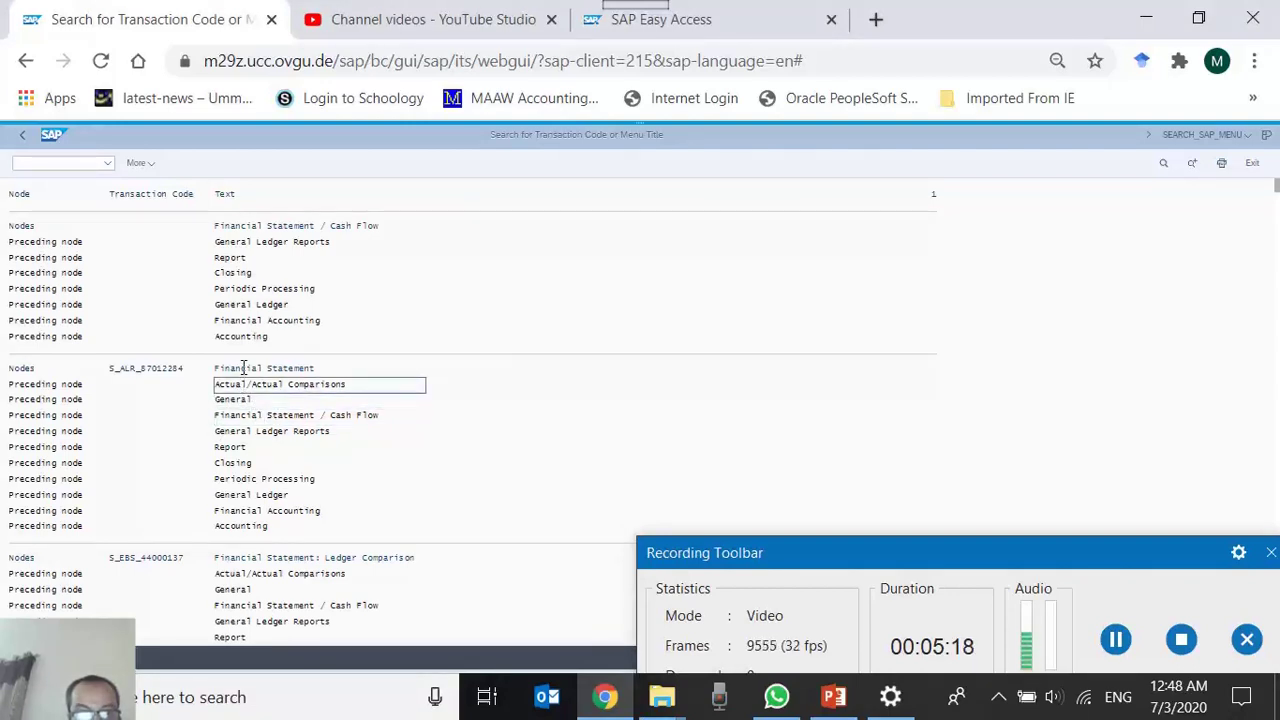
{"action": "left_click", "coordinate": [243, 368]}
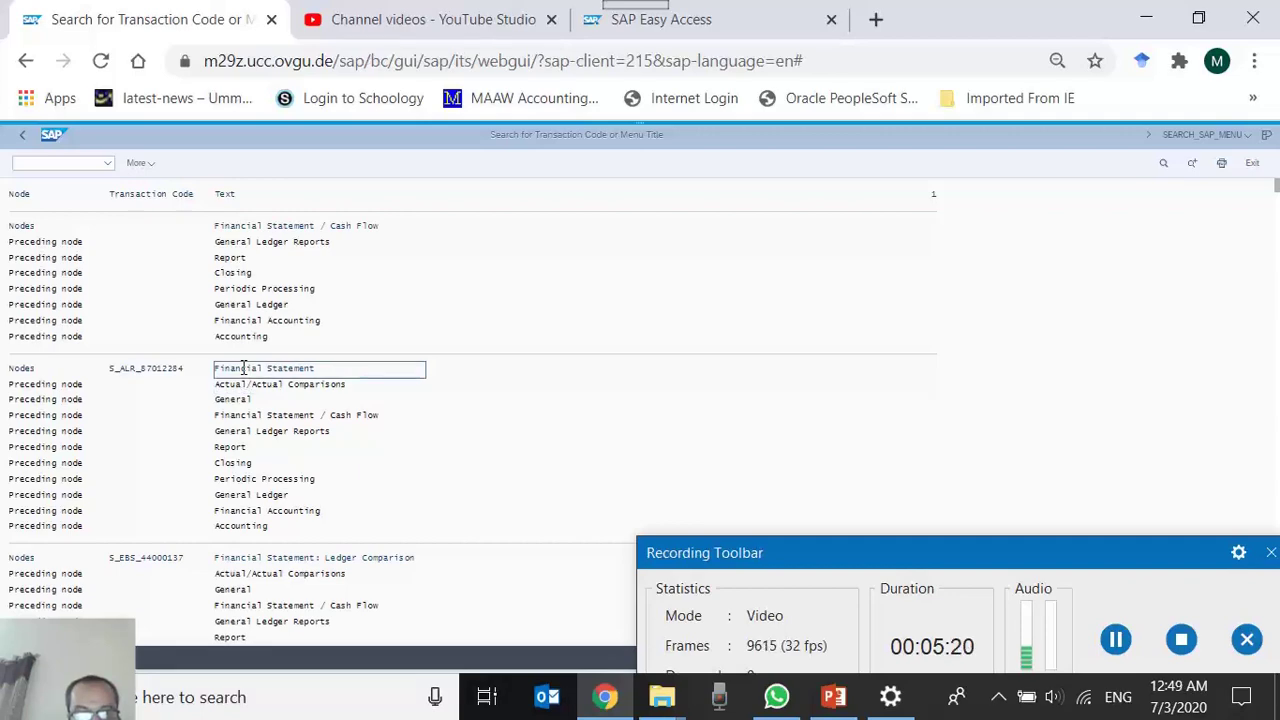
{"action": "left_click", "coordinate": [117, 368]}
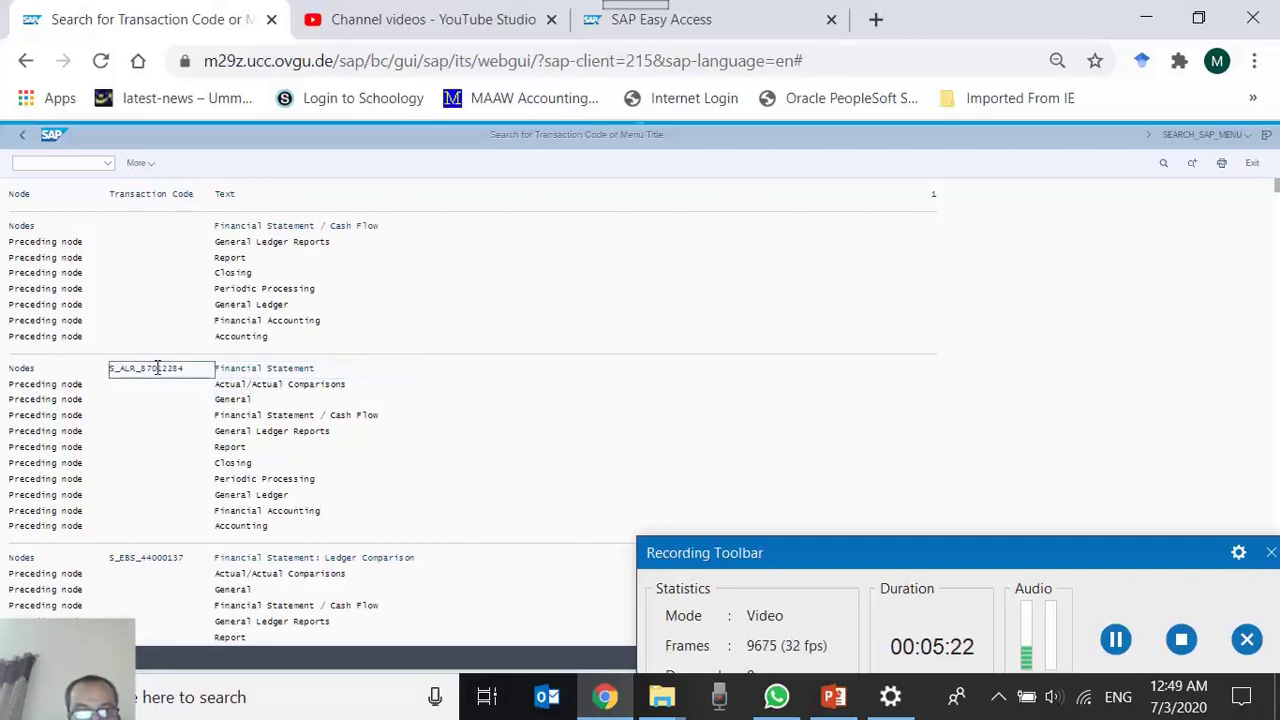
{"action": "left_click", "coordinate": [688, 26]}
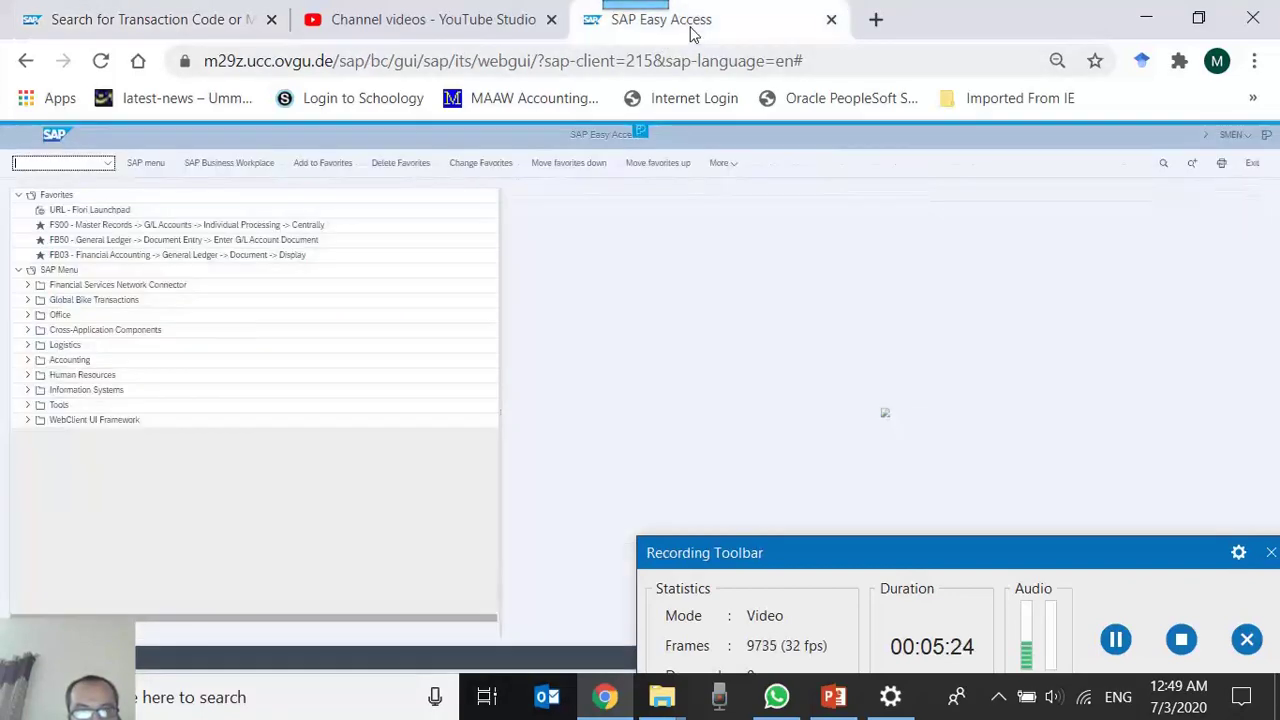
- Expand Accounting > Financial Accounting > General Ledger > Periodic Processing, zooming the page to 67%
{"action": "left_click", "coordinate": [29, 362]}
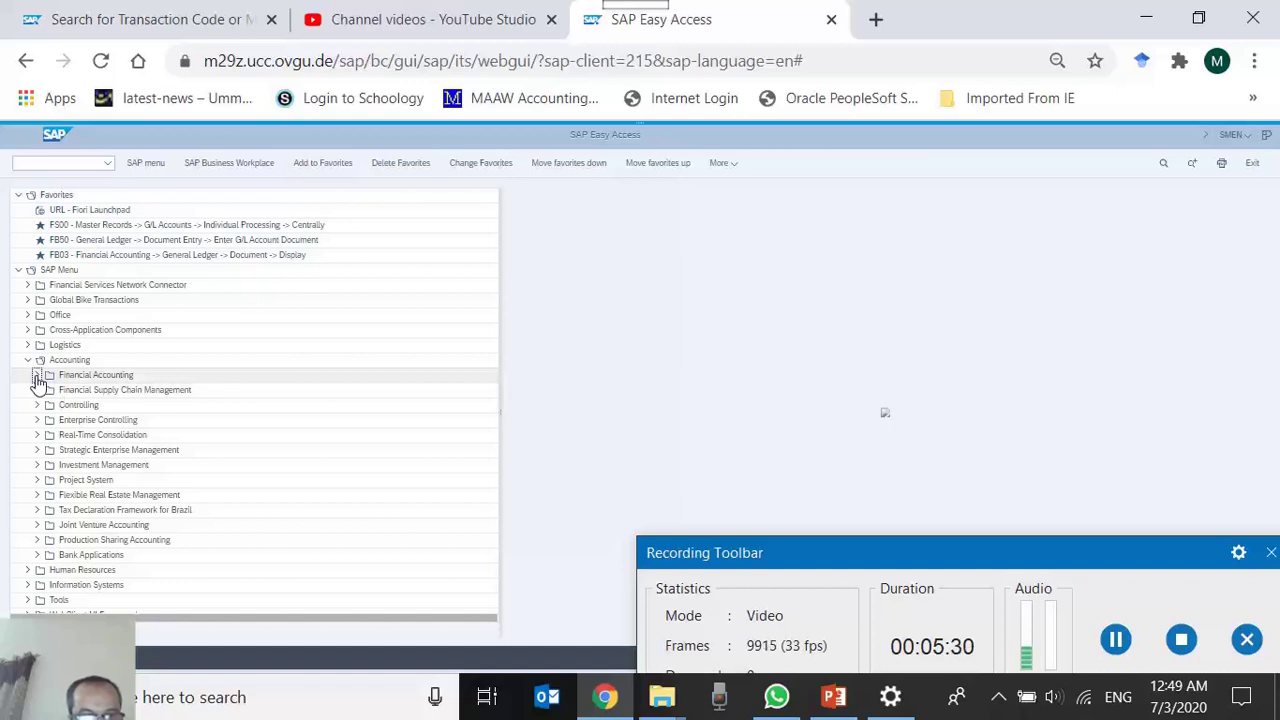
{"action": "left_click", "coordinate": [37, 377]}
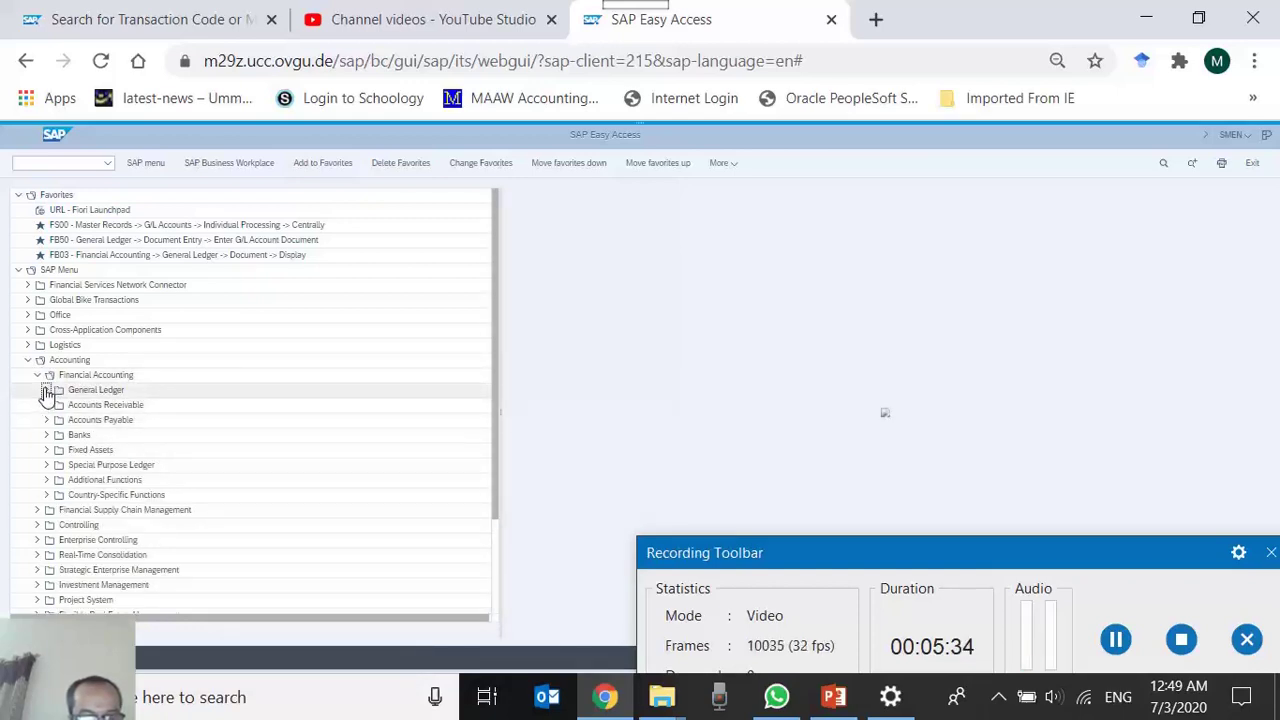
{"action": "left_click", "coordinate": [45, 390]}
{"action": "key", "text": "ctrl+plus"}
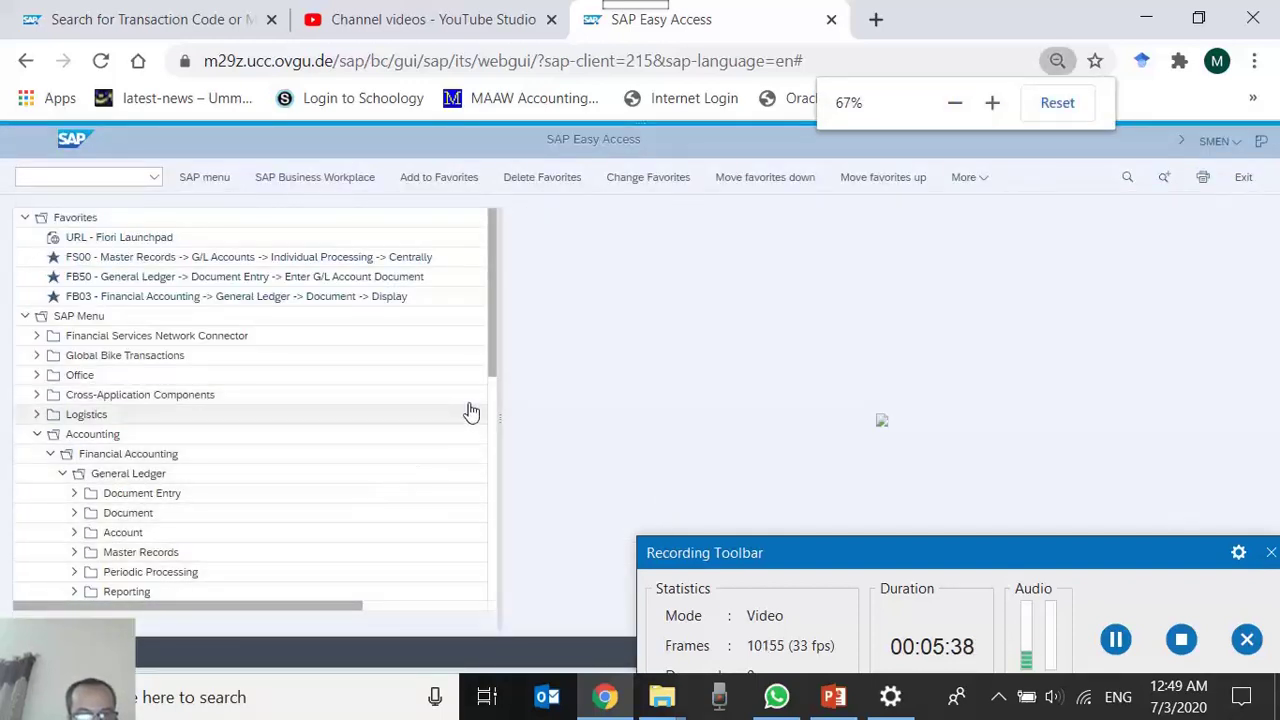
{"action": "left_click_drag", "start_coordinate": [494, 357], "coordinate": [493, 409]}
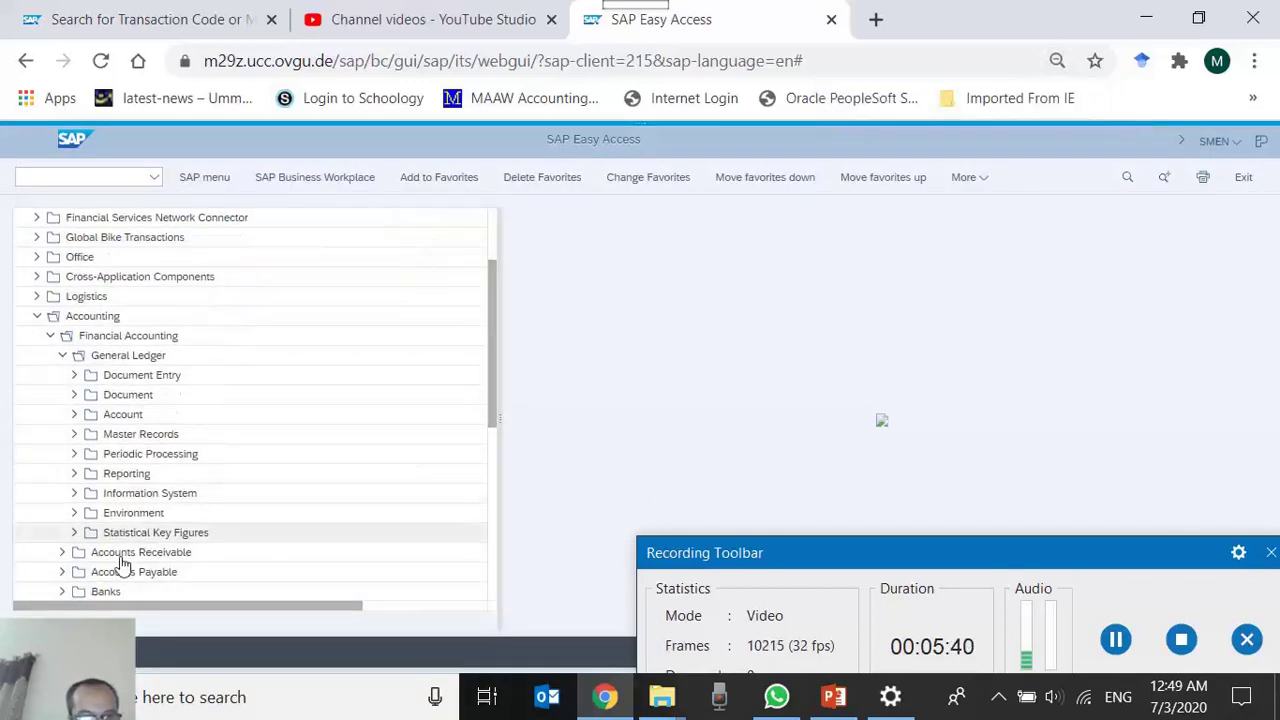
{"action": "left_click", "coordinate": [75, 455]}
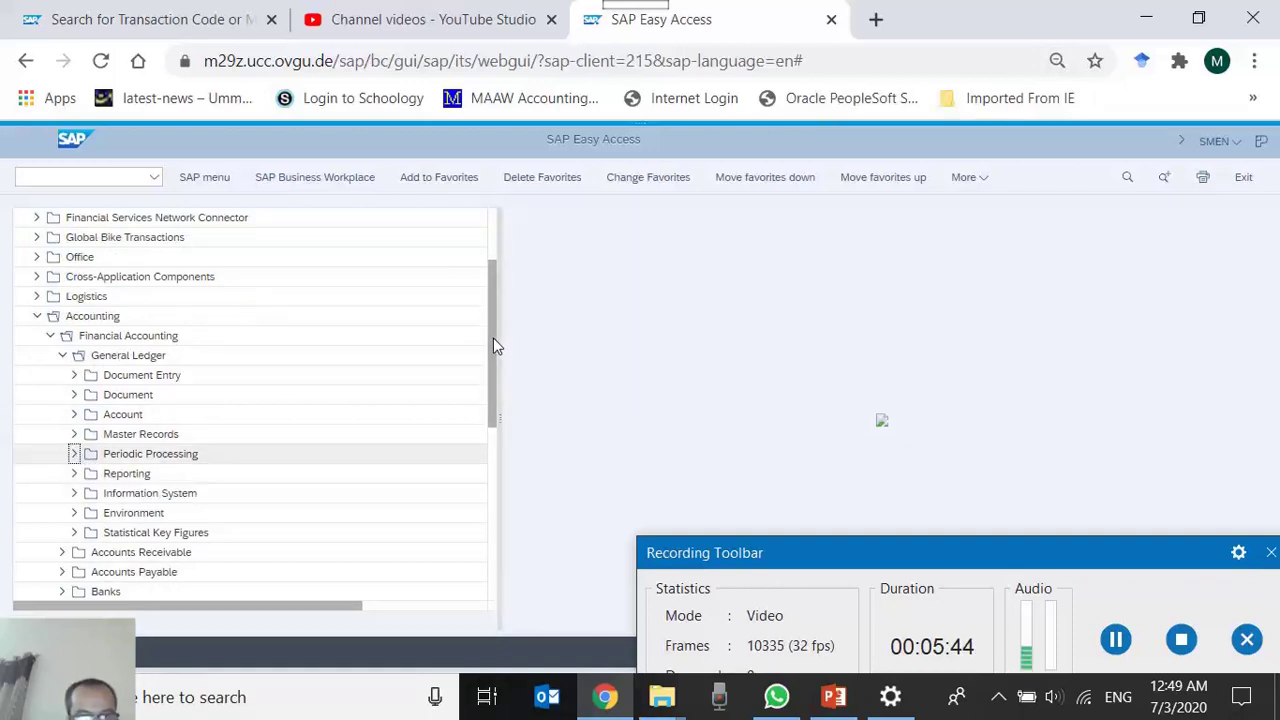
{"action": "left_click_drag", "start_coordinate": [493, 338], "coordinate": [495, 398]}
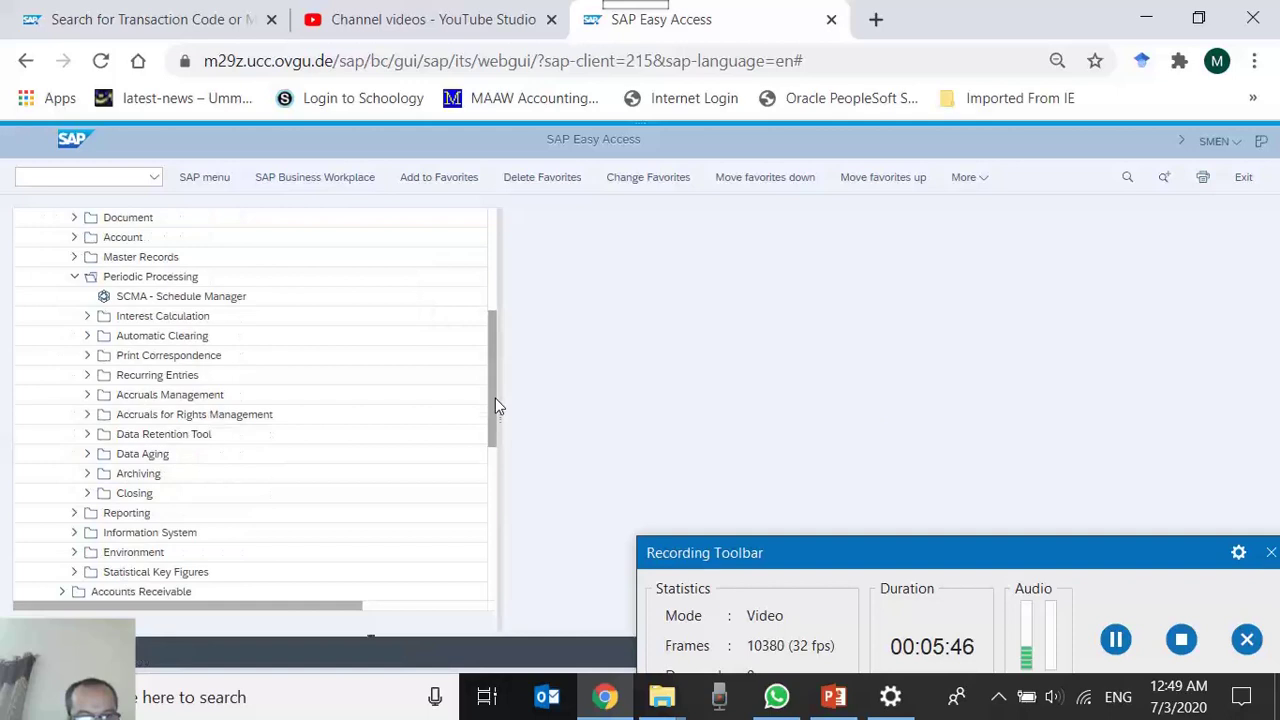
- Drill through Closing down to Actual/Actual Comparisons and select S_ALR_87012284 Financial Statement
{"action": "left_click", "coordinate": [87, 493]}
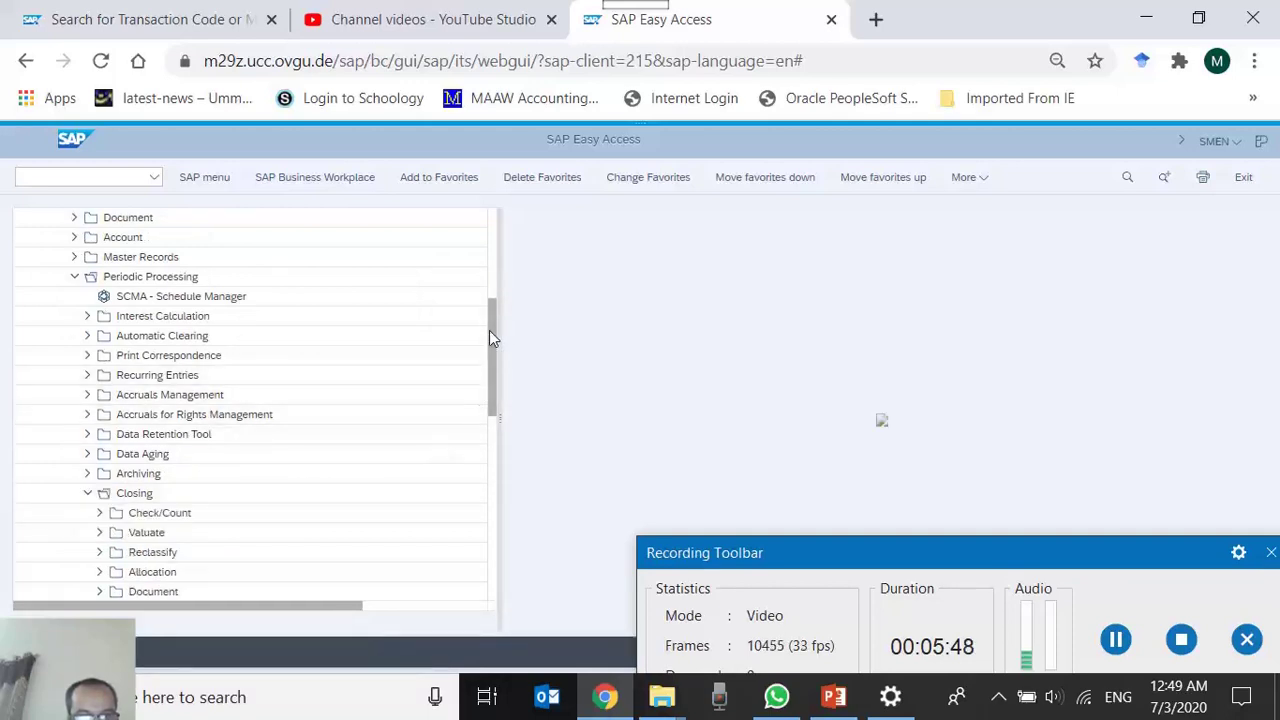
{"action": "left_click_drag", "start_coordinate": [492, 380], "coordinate": [495, 424]}
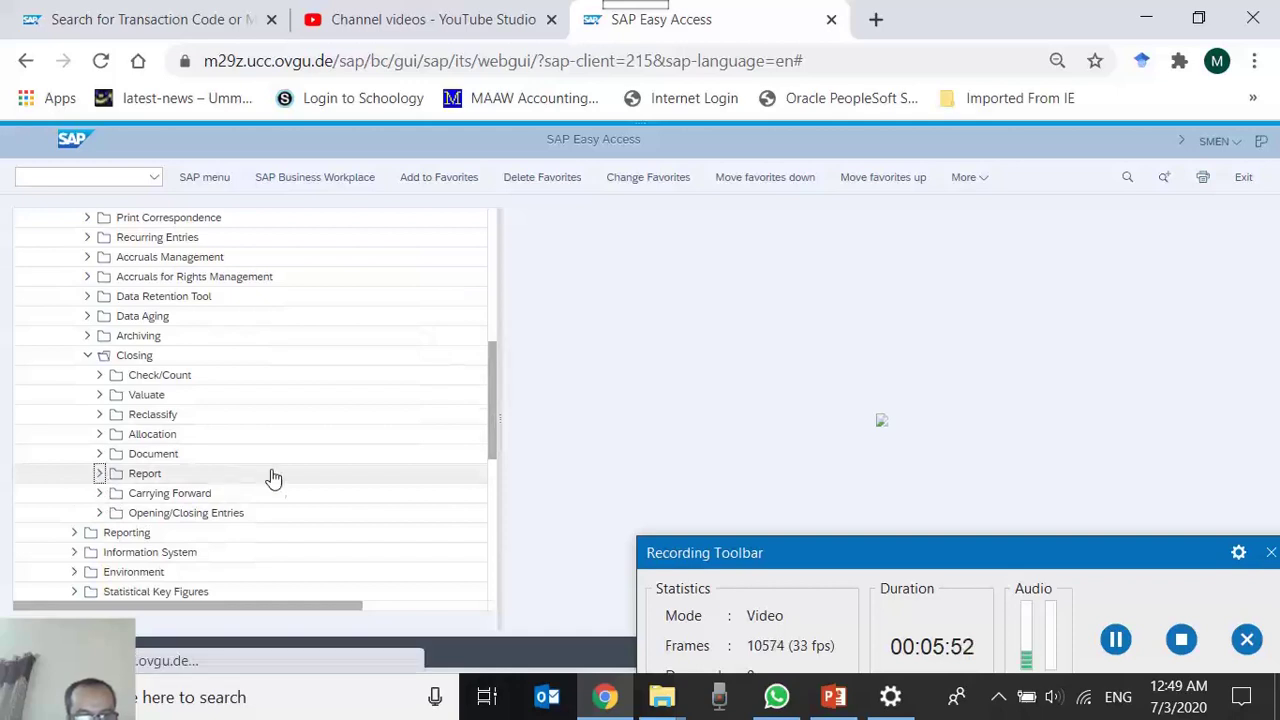
{"action": "left_click", "coordinate": [271, 477]}
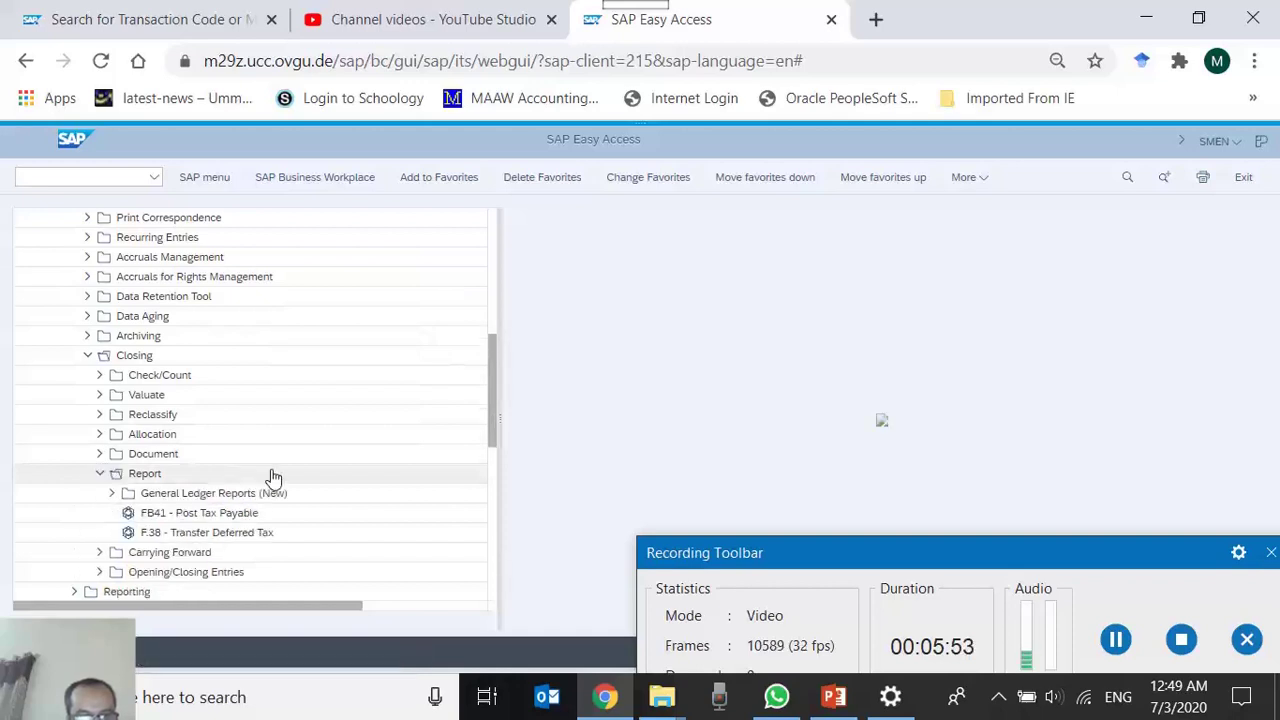
{"action": "left_click", "coordinate": [113, 500]}
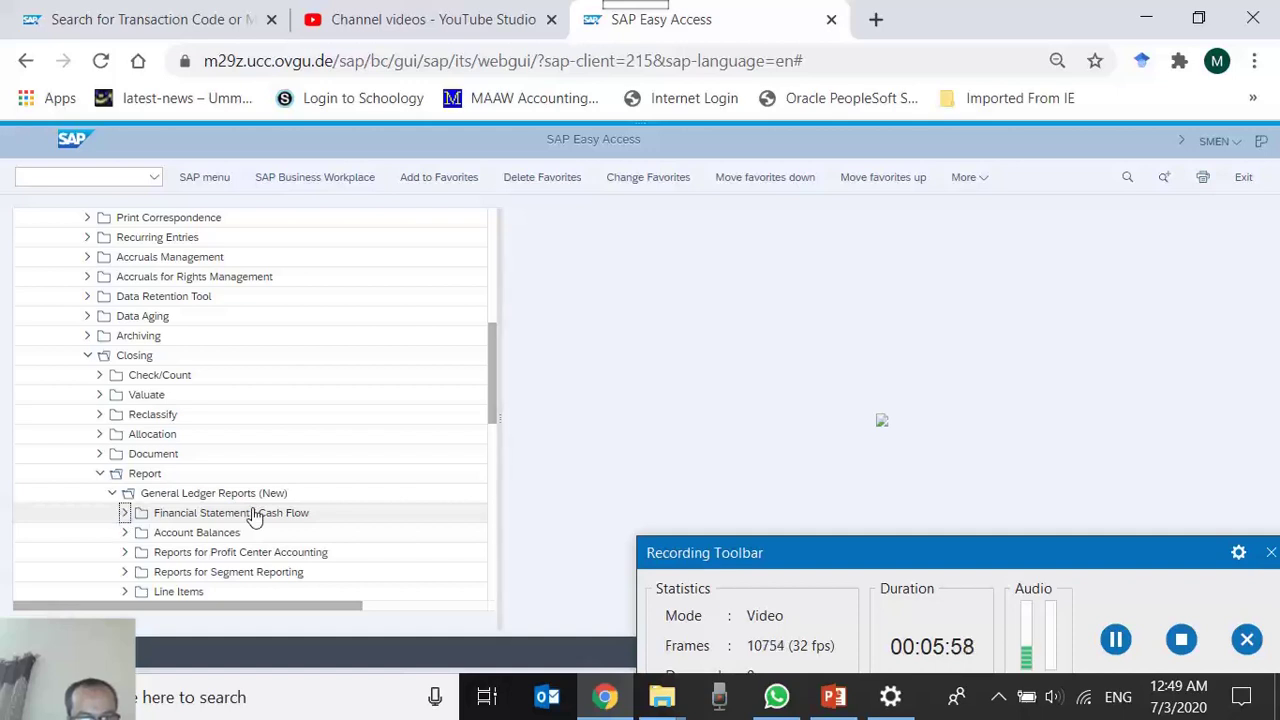
{"action": "left_click", "coordinate": [363, 510]}
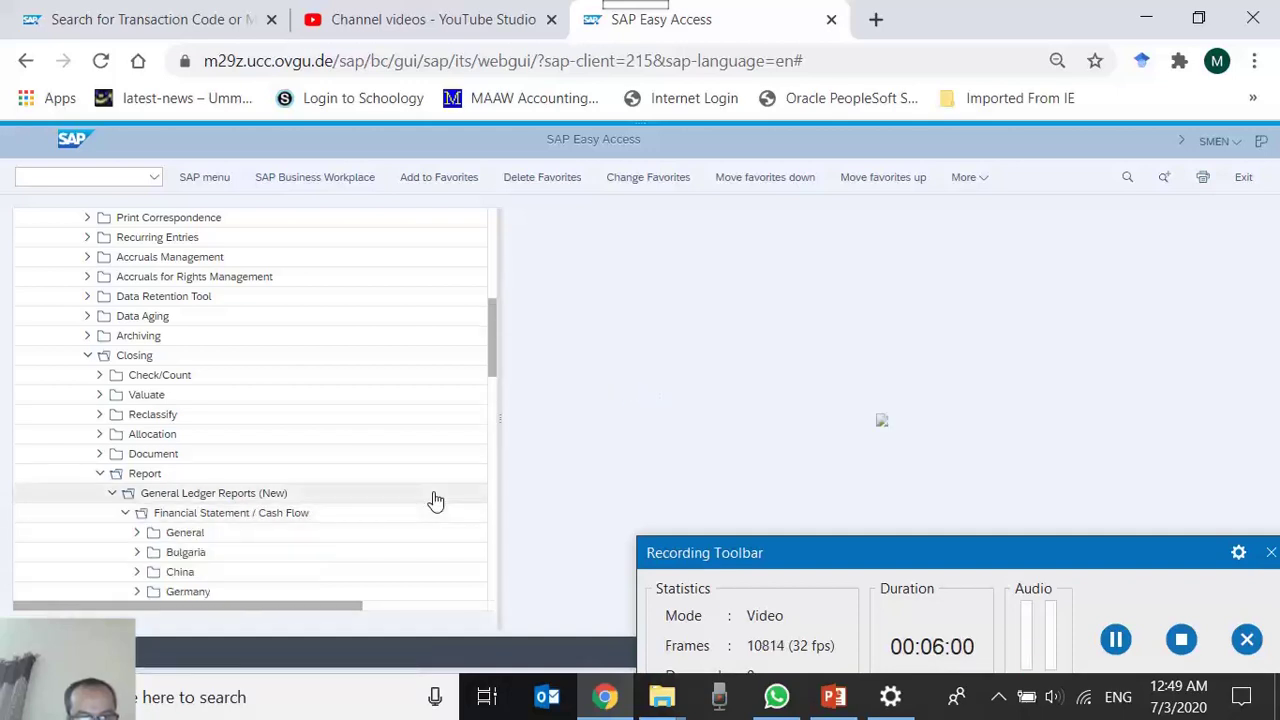
{"action": "left_click", "coordinate": [137, 532]}
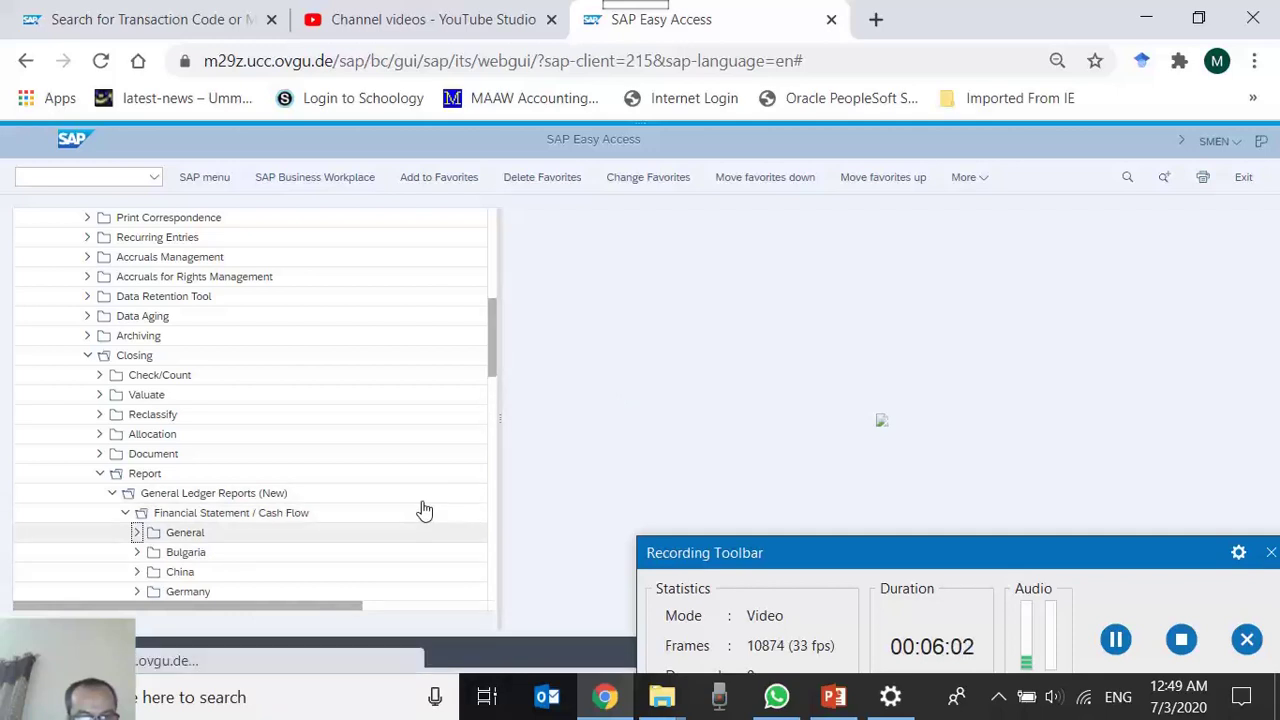
{"action": "left_click", "coordinate": [148, 554]}
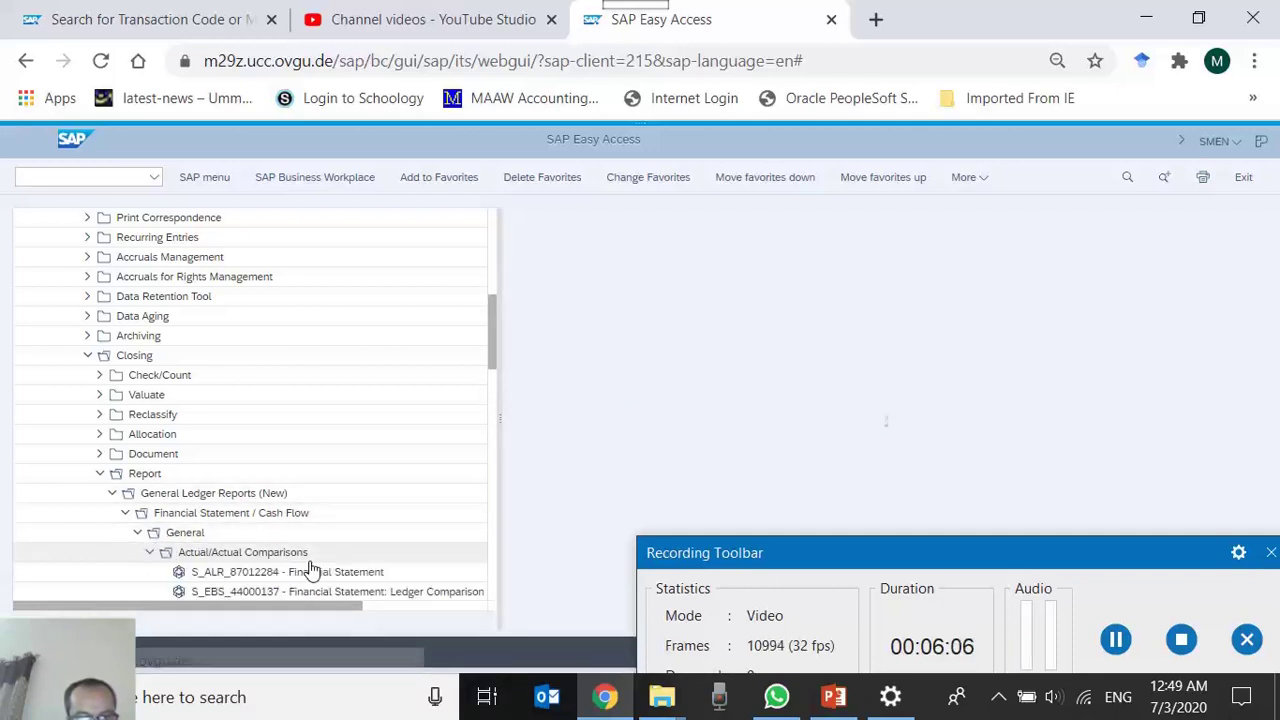
{"action": "left_click", "coordinate": [340, 577]}
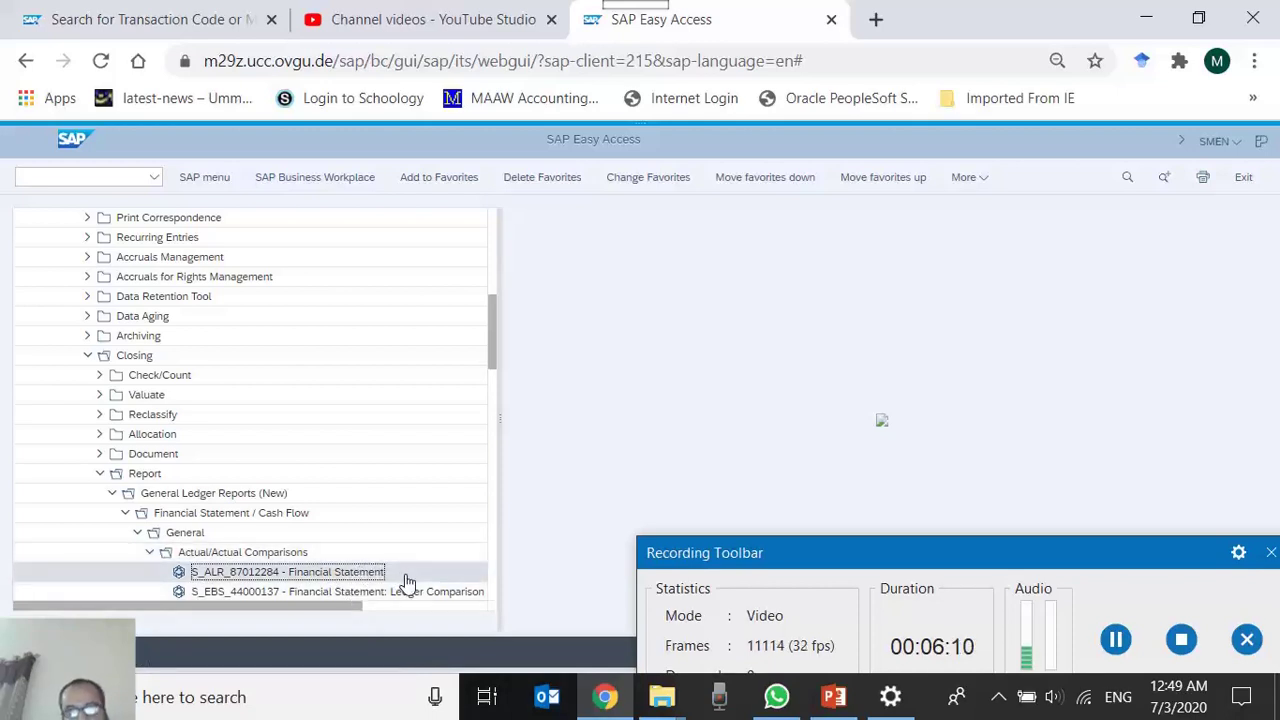
{"action": "left_click", "coordinate": [120, 22]}
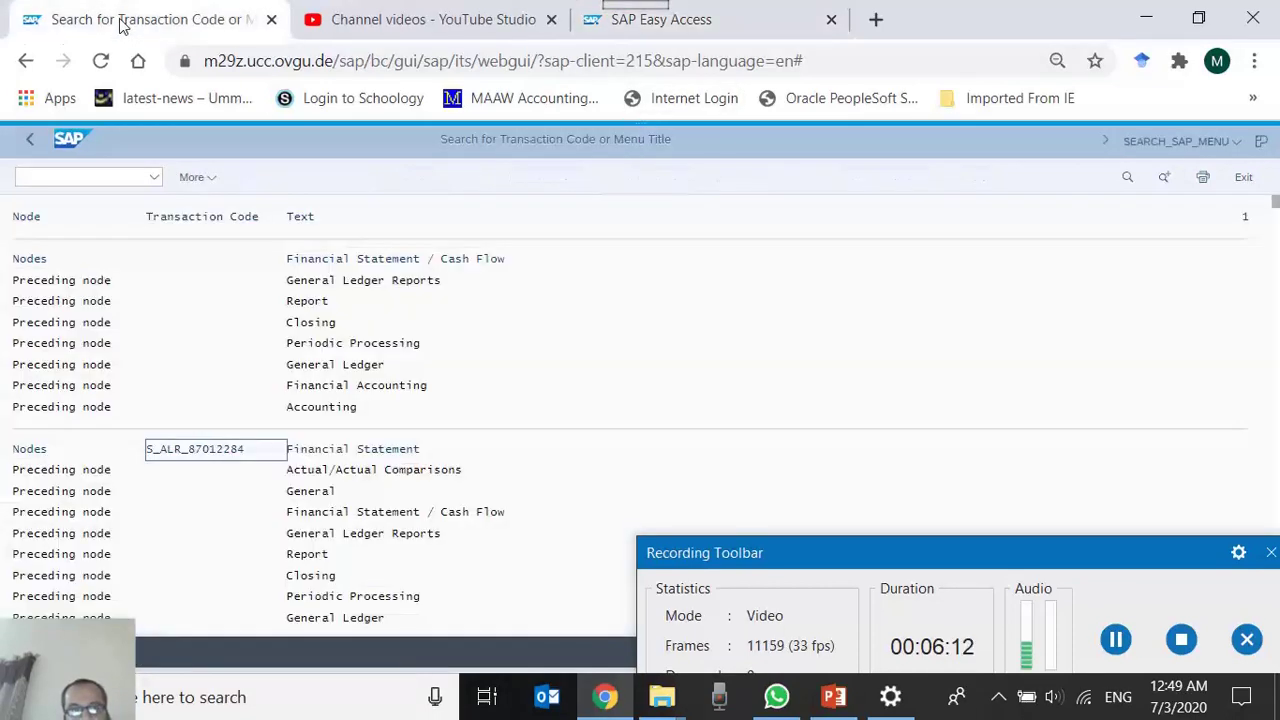
- Check the result transaction codes including S_ALR_87012284, scroll the list, then go back
{"action": "left_click", "coordinate": [607, 382]}
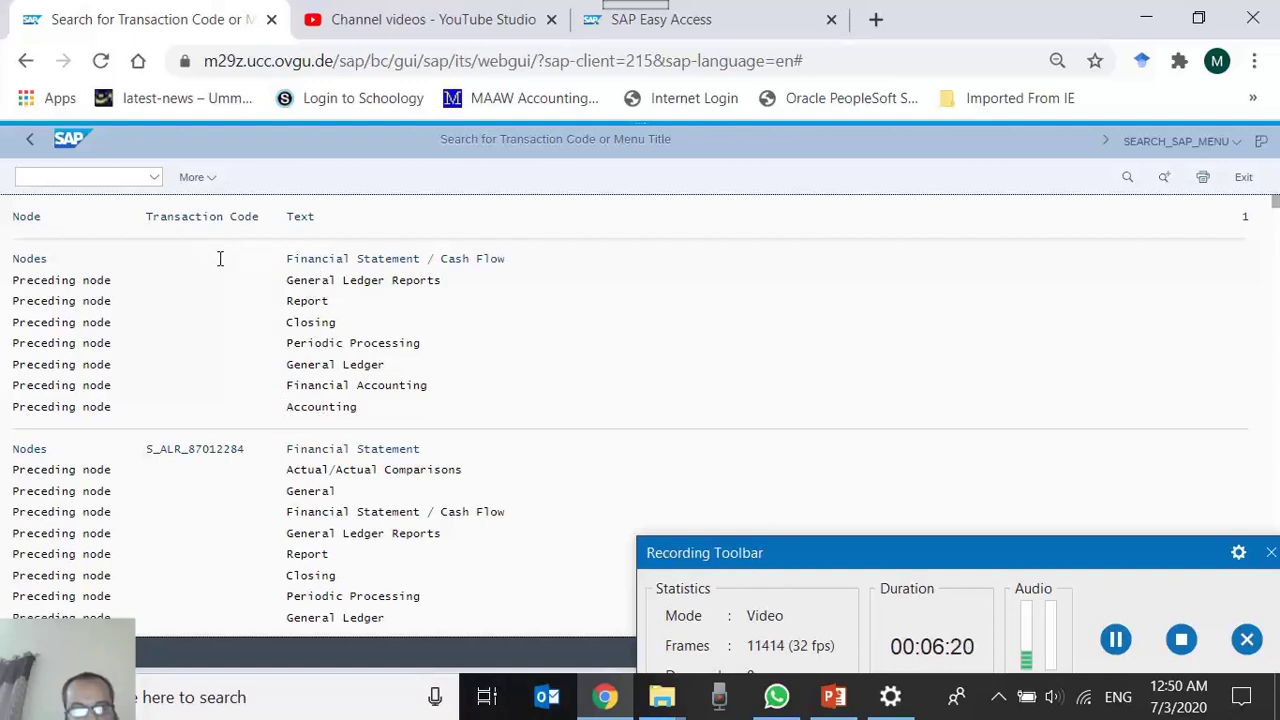
{"action": "left_click", "coordinate": [163, 258]}
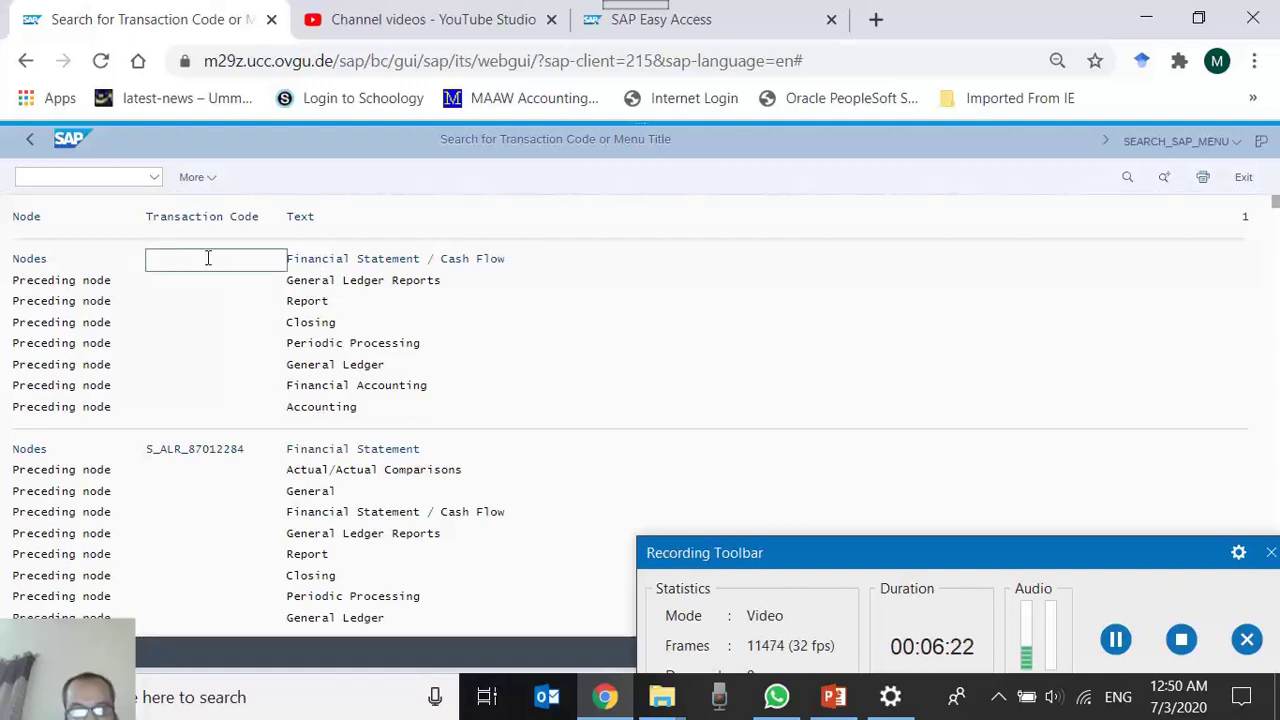
{"action": "left_click", "coordinate": [190, 449]}
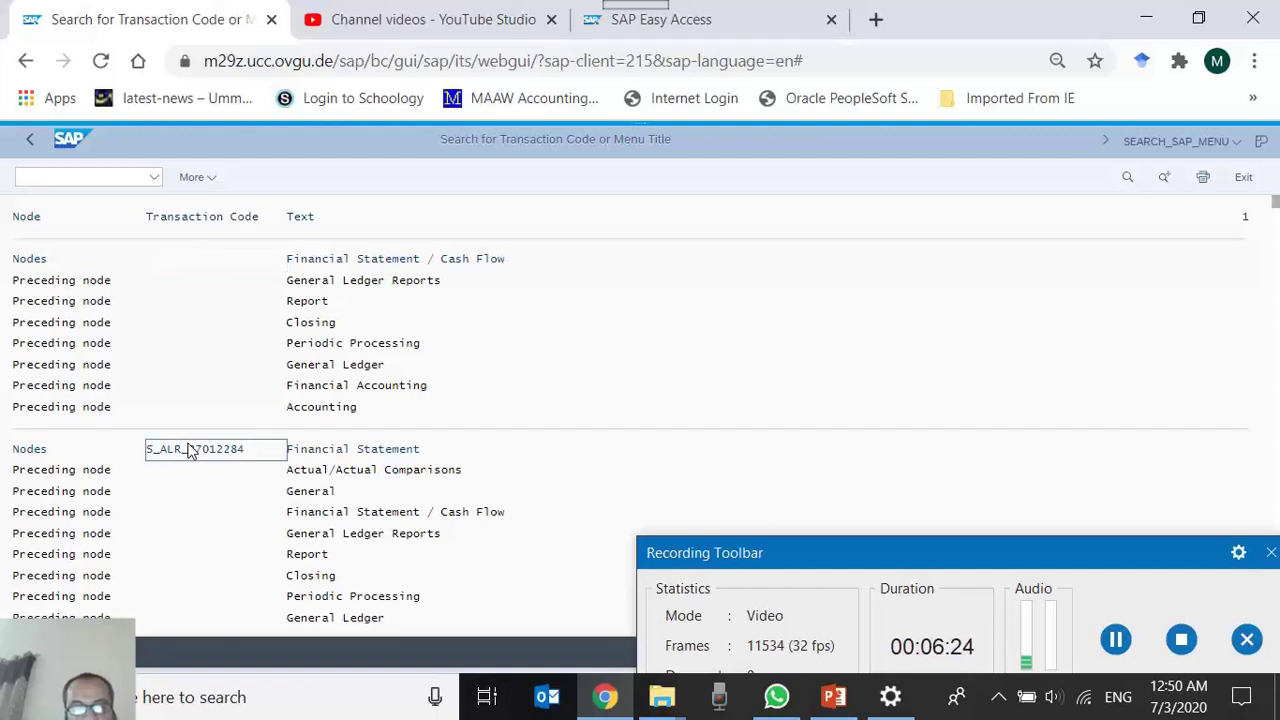
{"action": "left_click", "coordinate": [218, 260]}
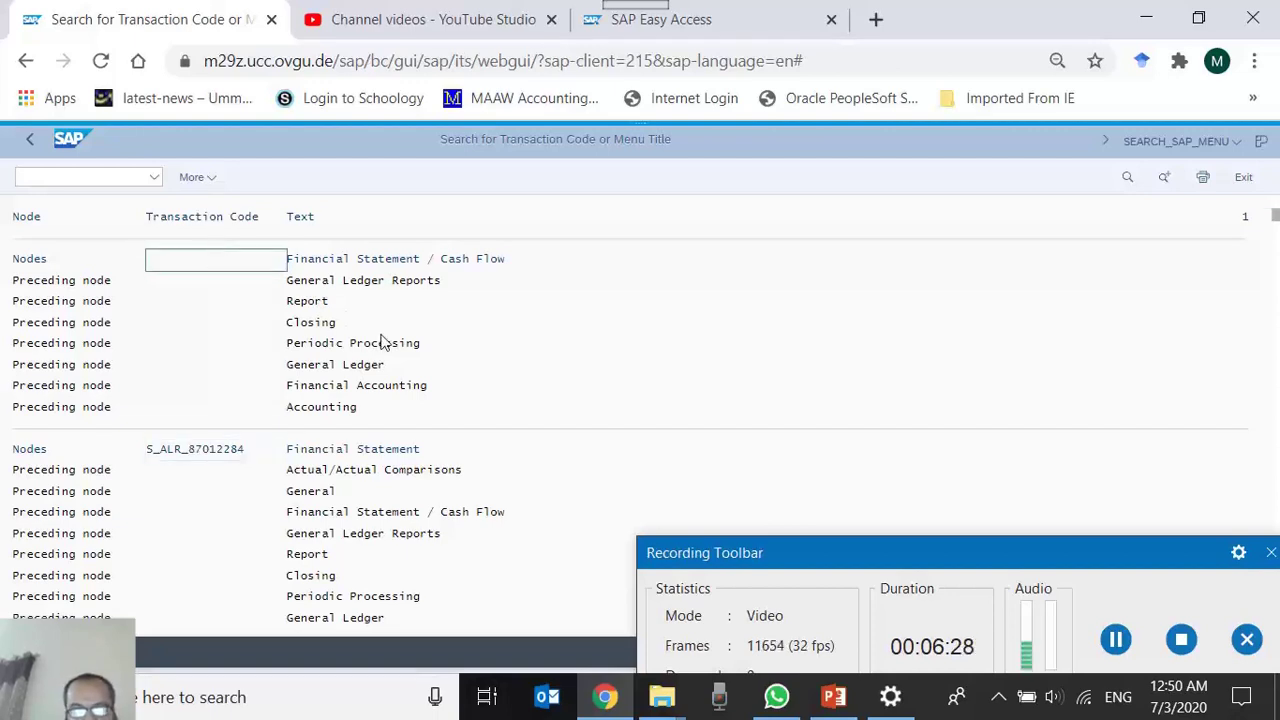
{"action": "scroll", "coordinate": [603, 407], "scroll_direction": "down", "scroll_amount": 4}
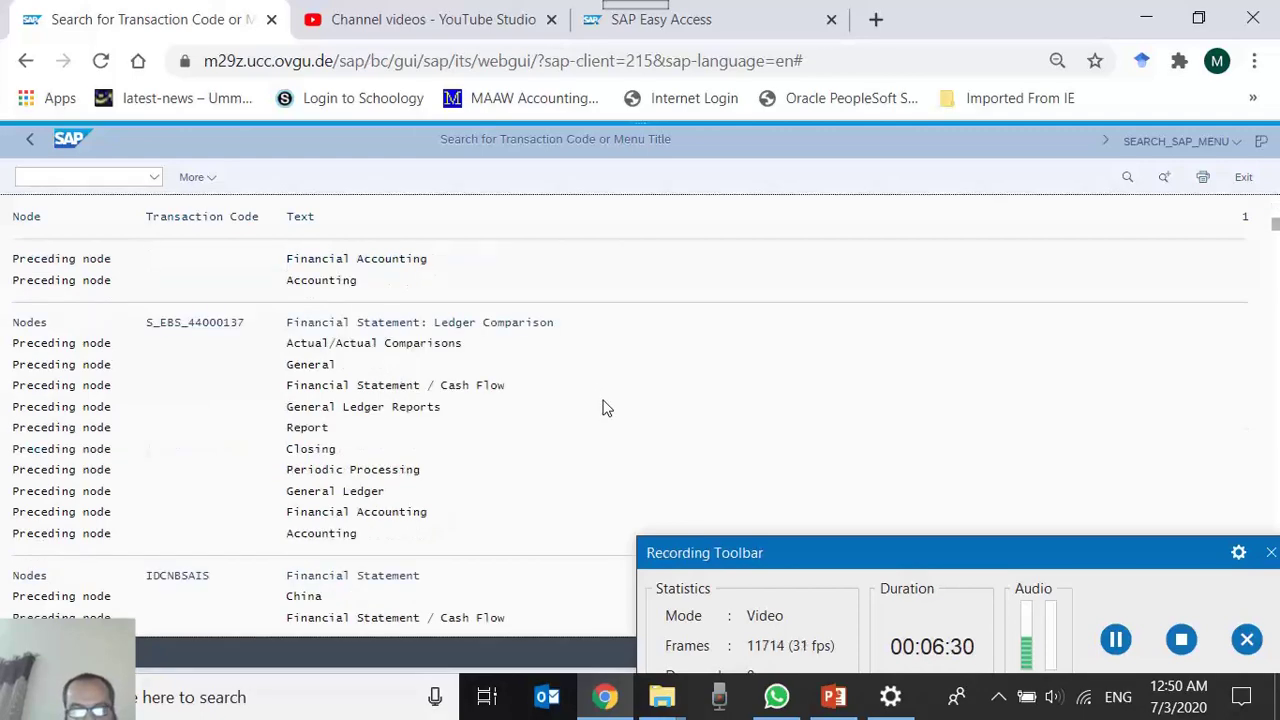
{"action": "scroll", "coordinate": [603, 407], "scroll_direction": "down", "scroll_amount": 3}
{"action": "scroll", "coordinate": [603, 407], "scroll_direction": "down", "scroll_amount": 2}
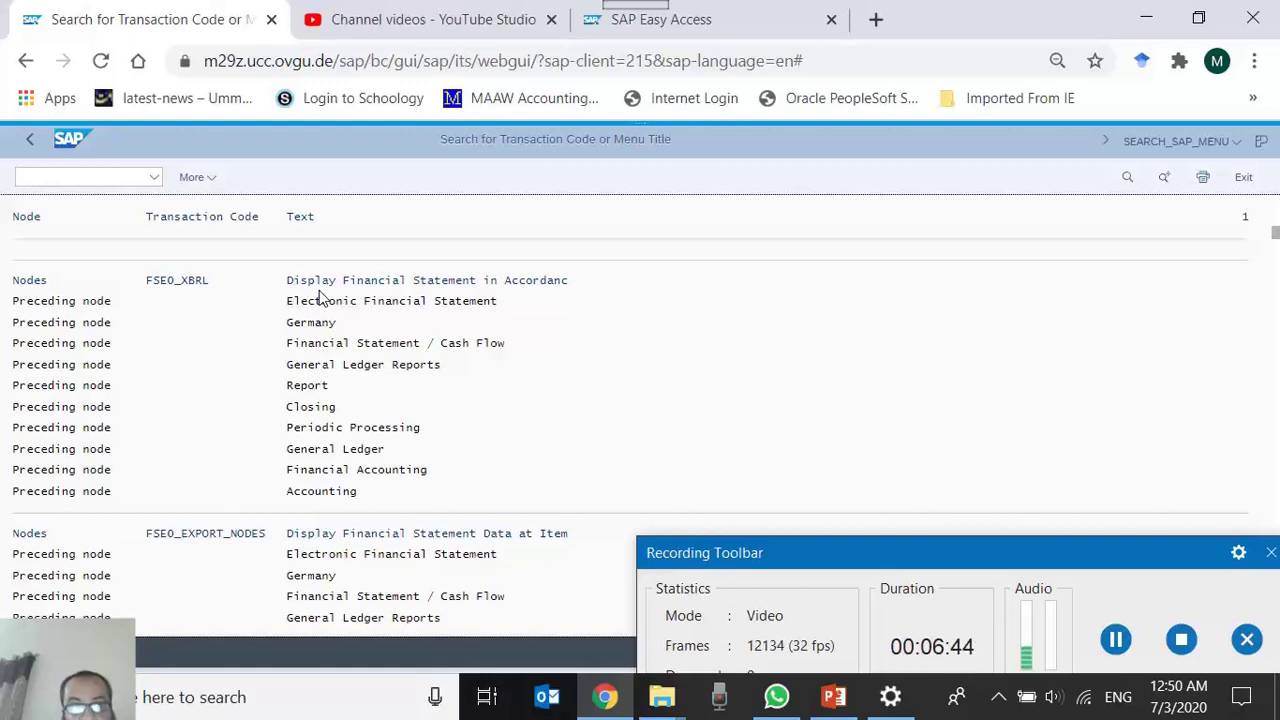
{"action": "left_click", "coordinate": [24, 136]}
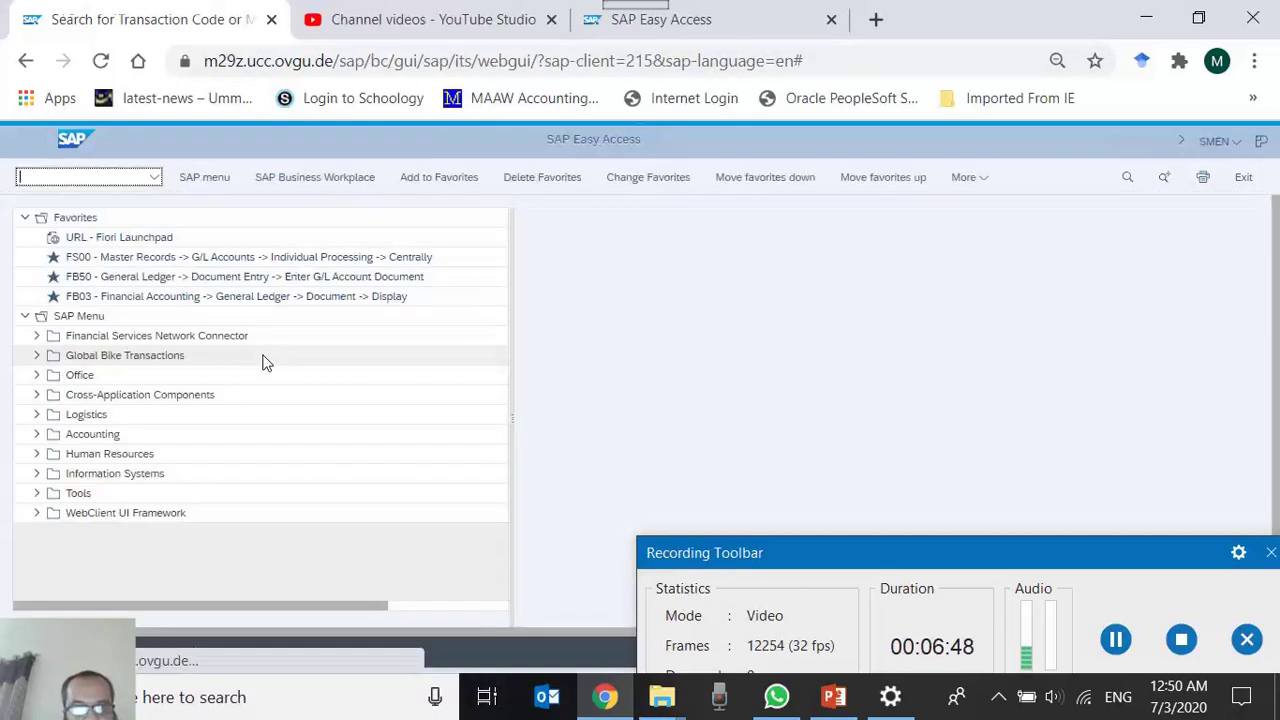
- Show PowerPoint slide 19 as a slide show, then return to the SAP browser window
{"action": "left_click", "coordinate": [845, 700]}
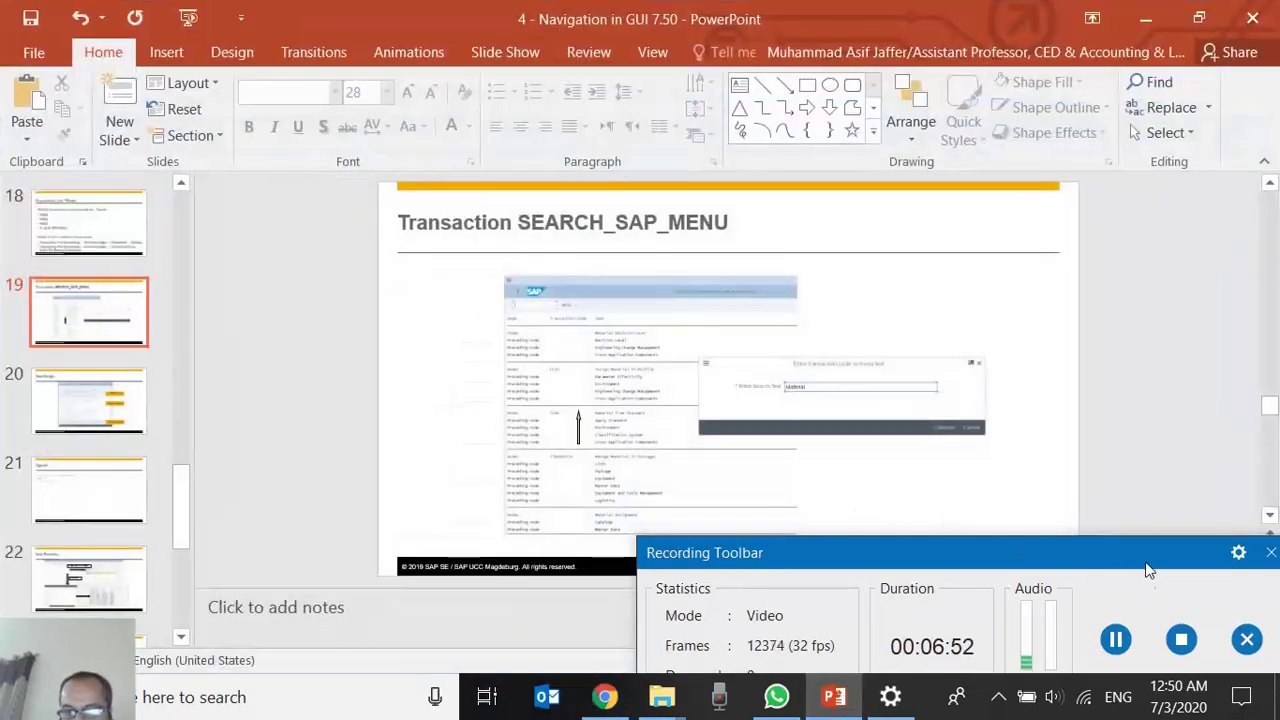
{"action": "left_click", "coordinate": [1270, 552]}
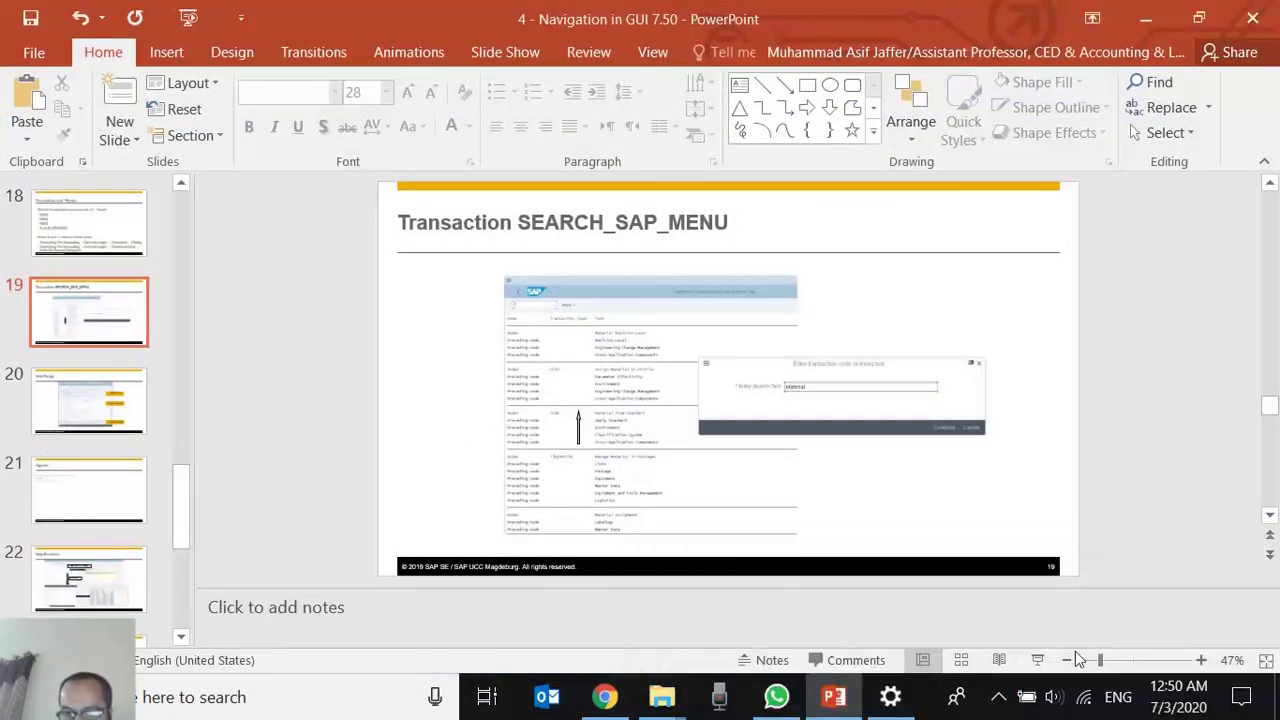
{"action": "left_click", "coordinate": [1038, 660]}
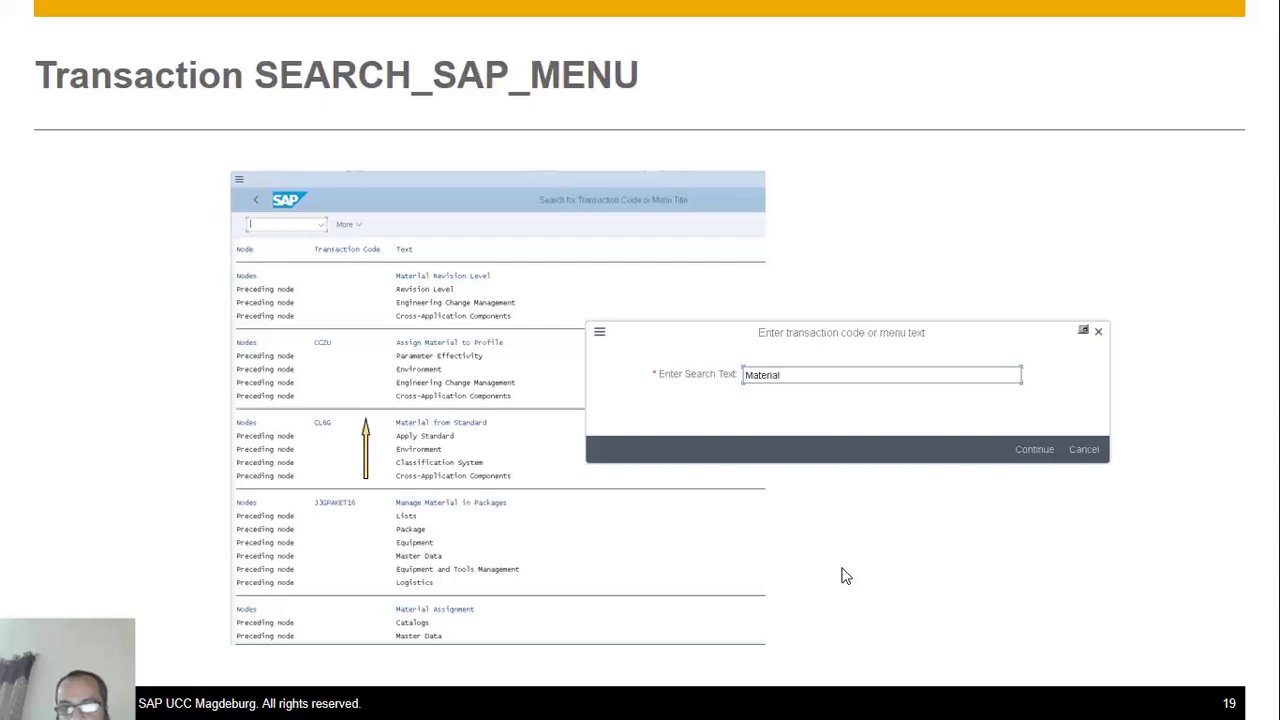
{"action": "key", "text": "Escape"}
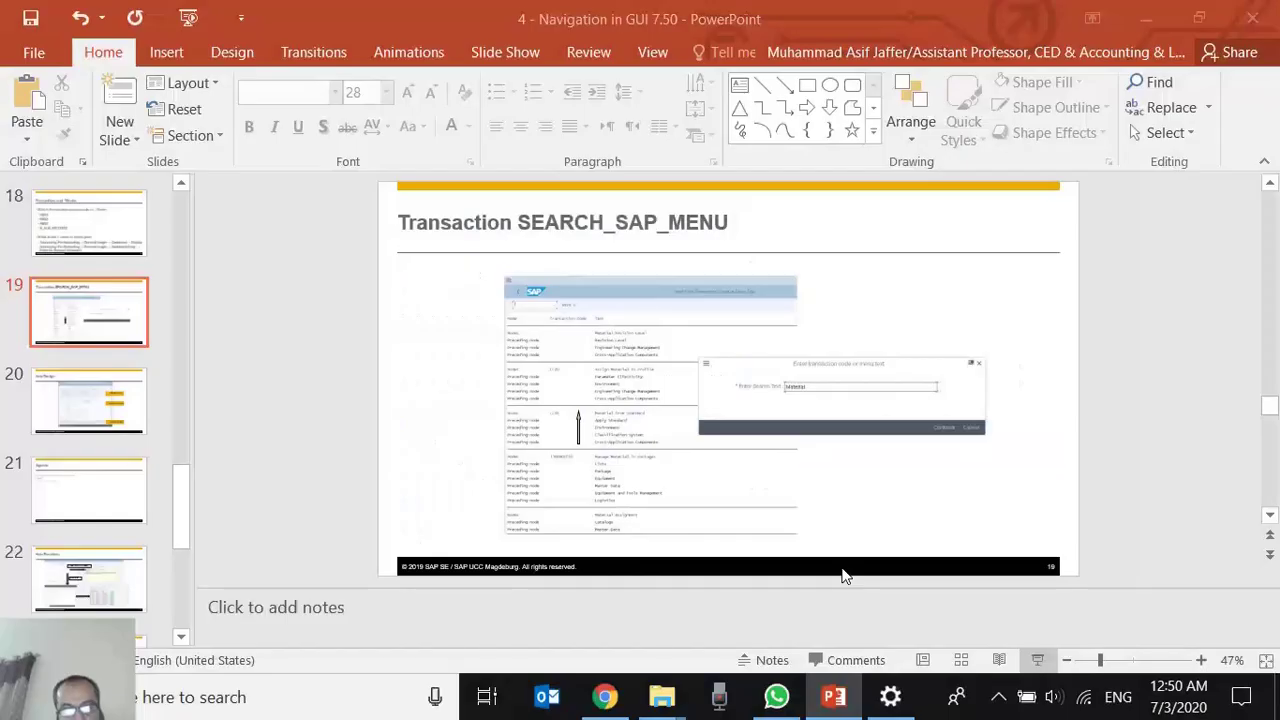
{"action": "key", "text": "alt+Tab"}
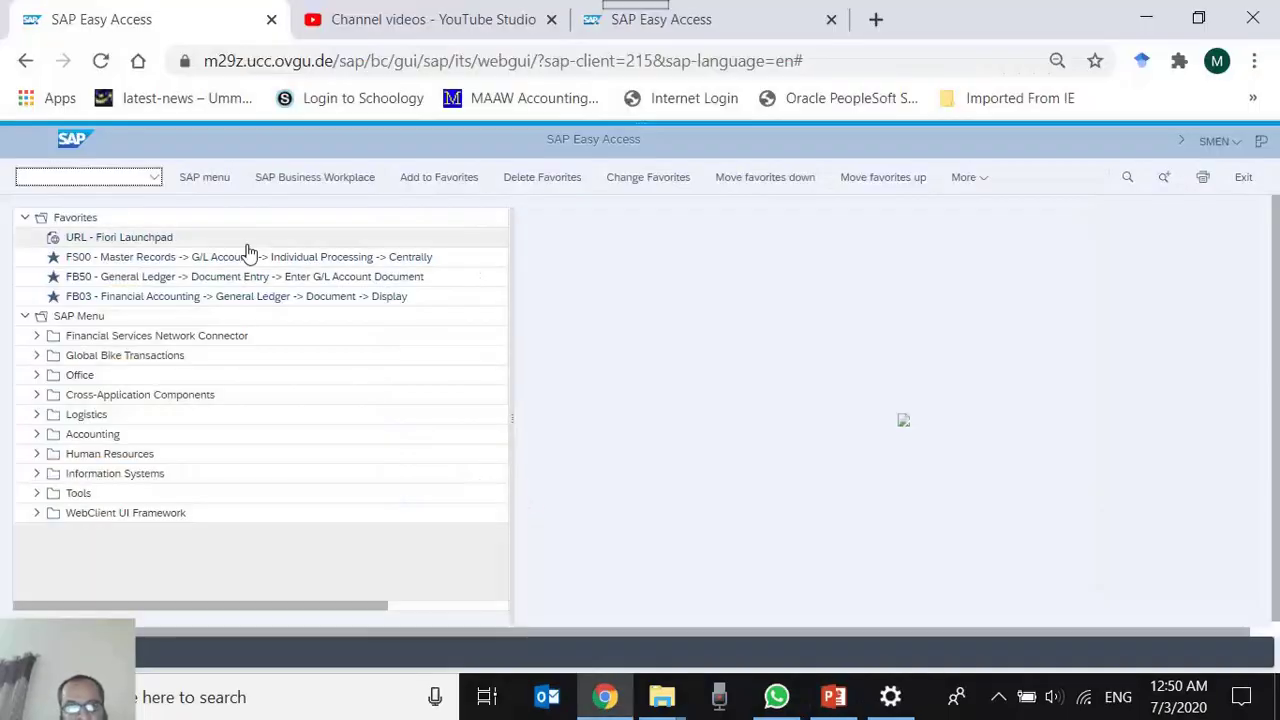
- Run search_sap_menu again and search the menu for fb03
{"action": "left_click", "coordinate": [110, 177]}
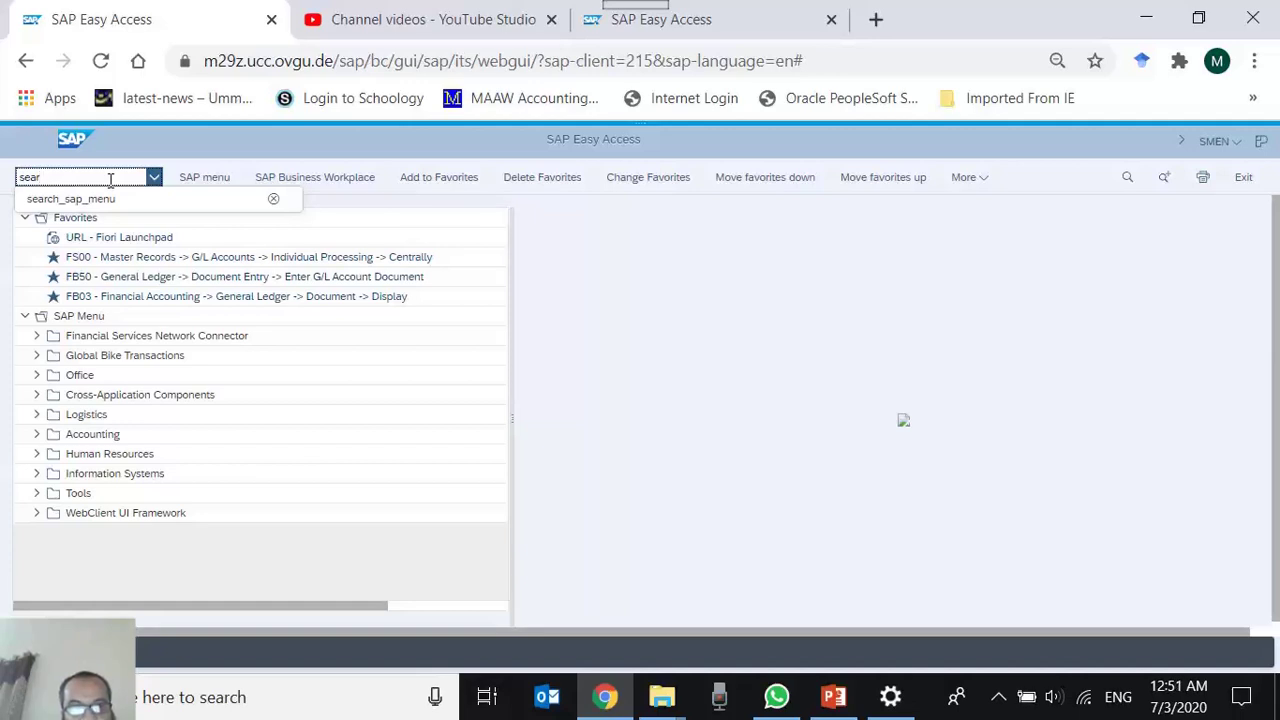
{"action": "key", "text": "Down"}
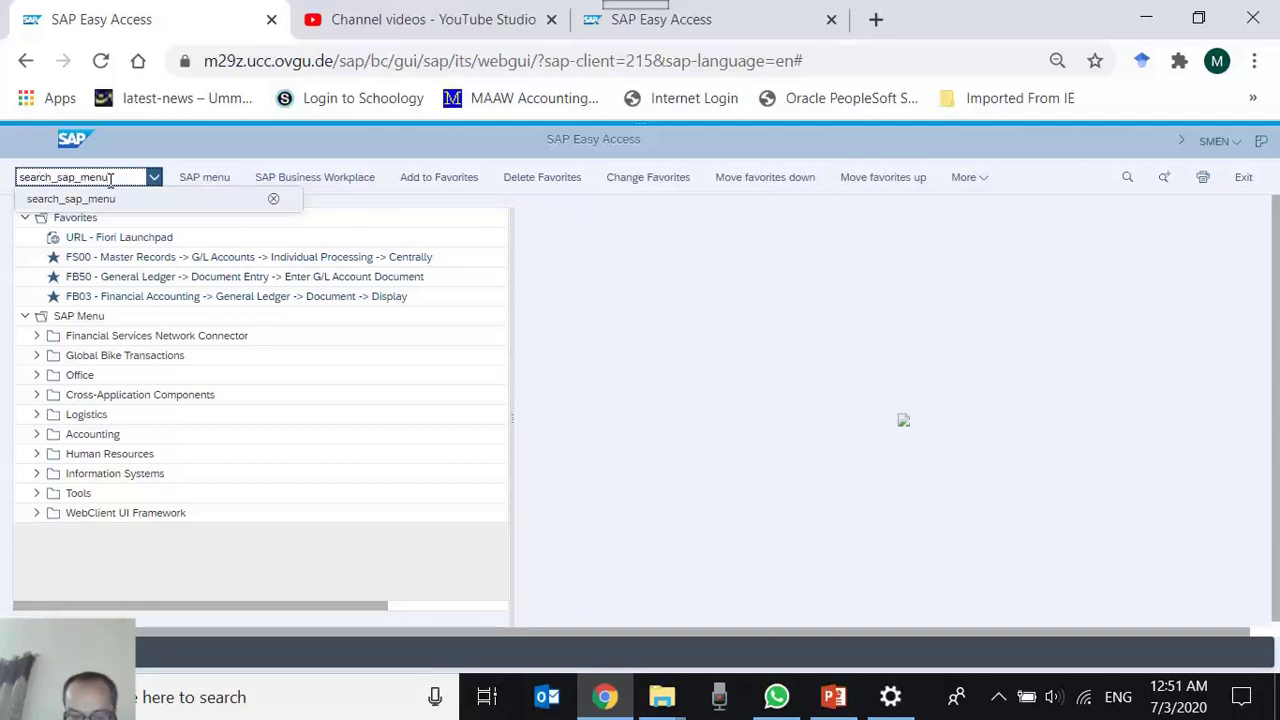
{"action": "double_click", "coordinate": [110, 177]}
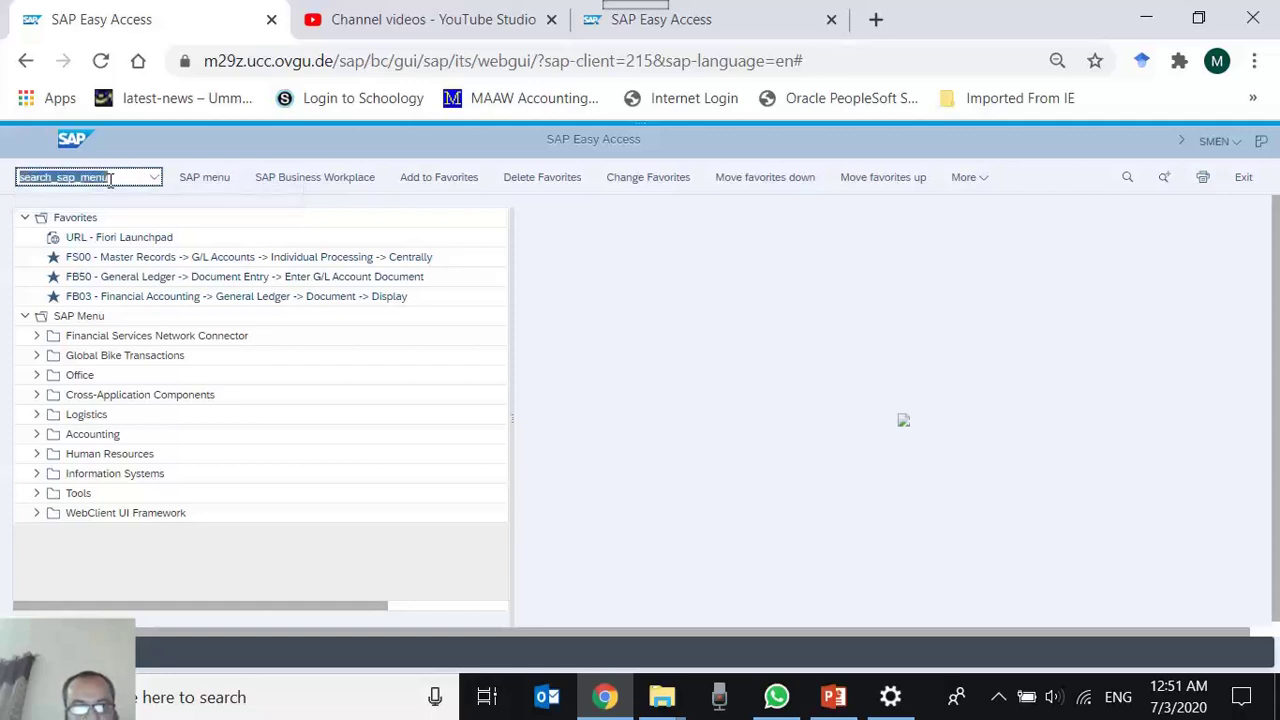
{"action": "key", "text": "Return"}
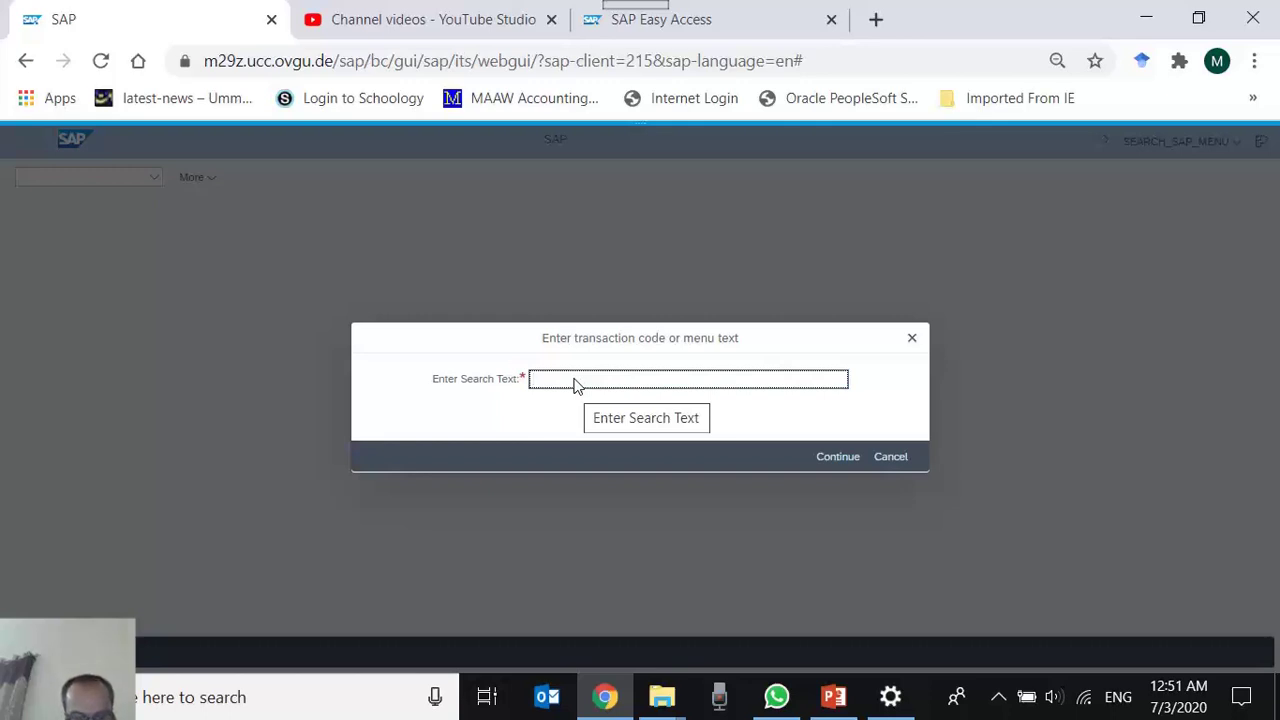
{"action": "type", "text": "fb03"}
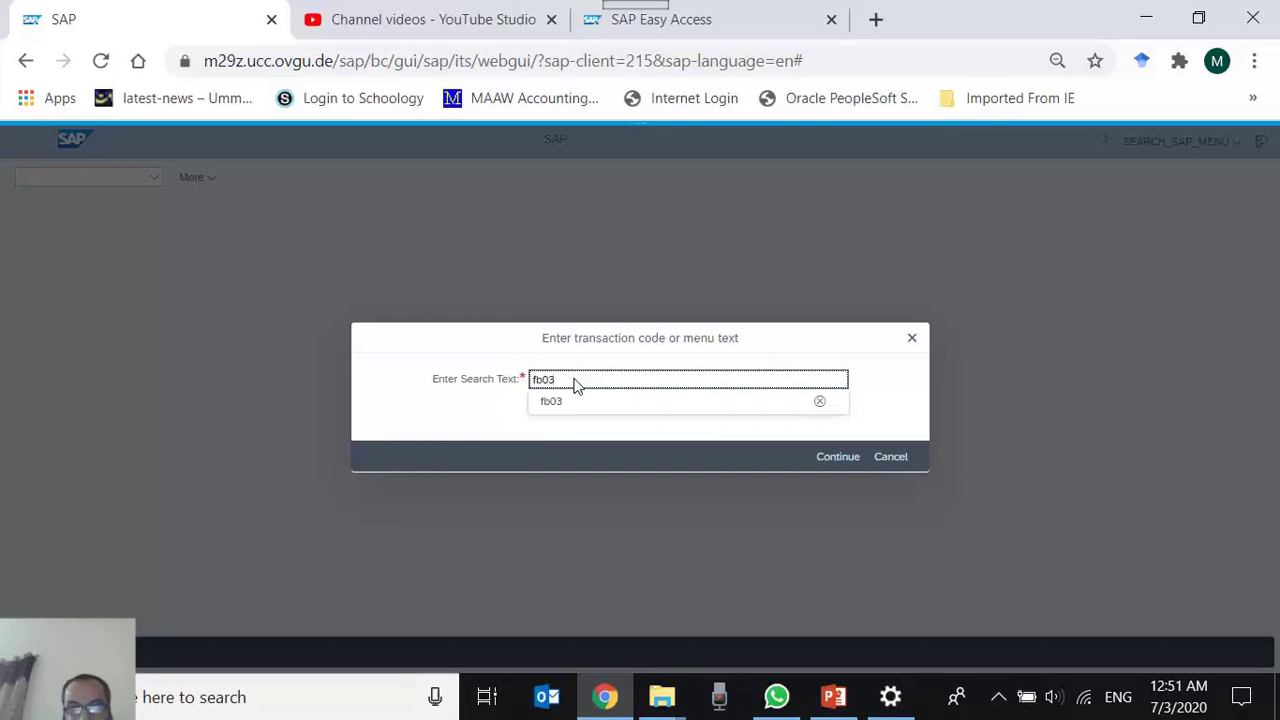
{"action": "left_click", "coordinate": [838, 457]}
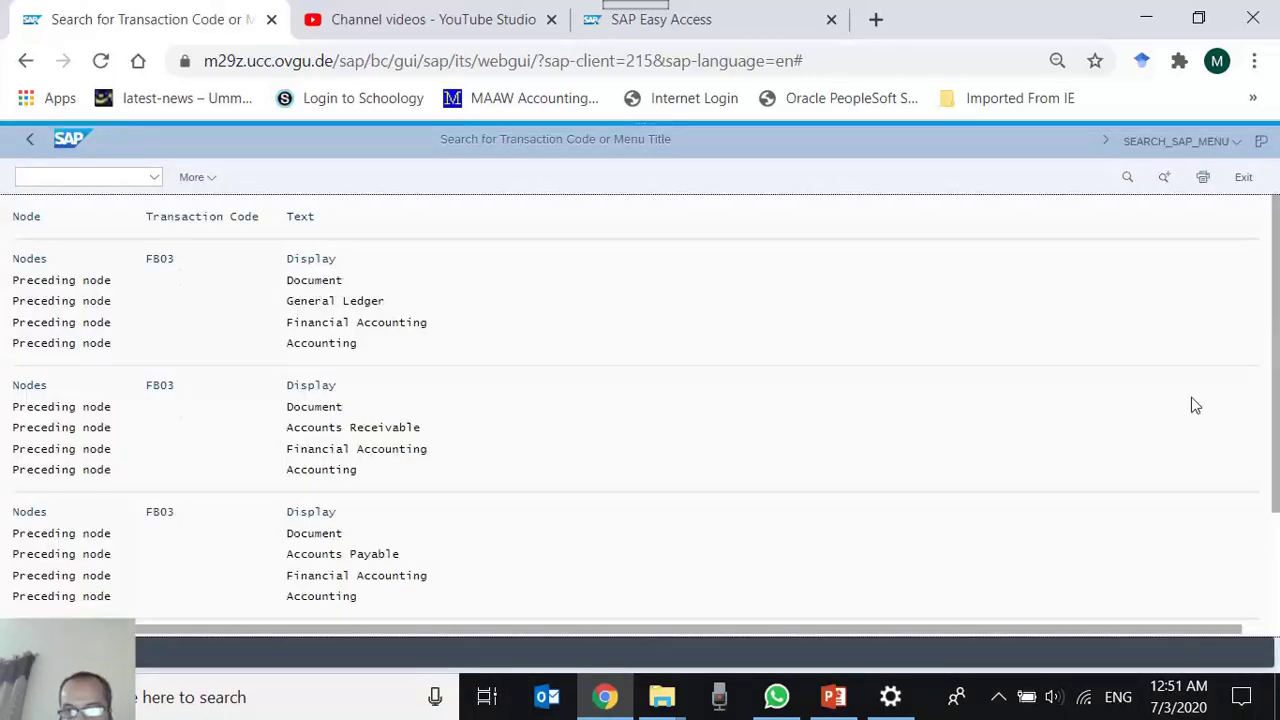
- Scroll through the FB03 menu paths, select the first result, then go back to Easy Access
{"action": "left_click_drag", "start_coordinate": [1276, 332], "coordinate": [1276, 474]}
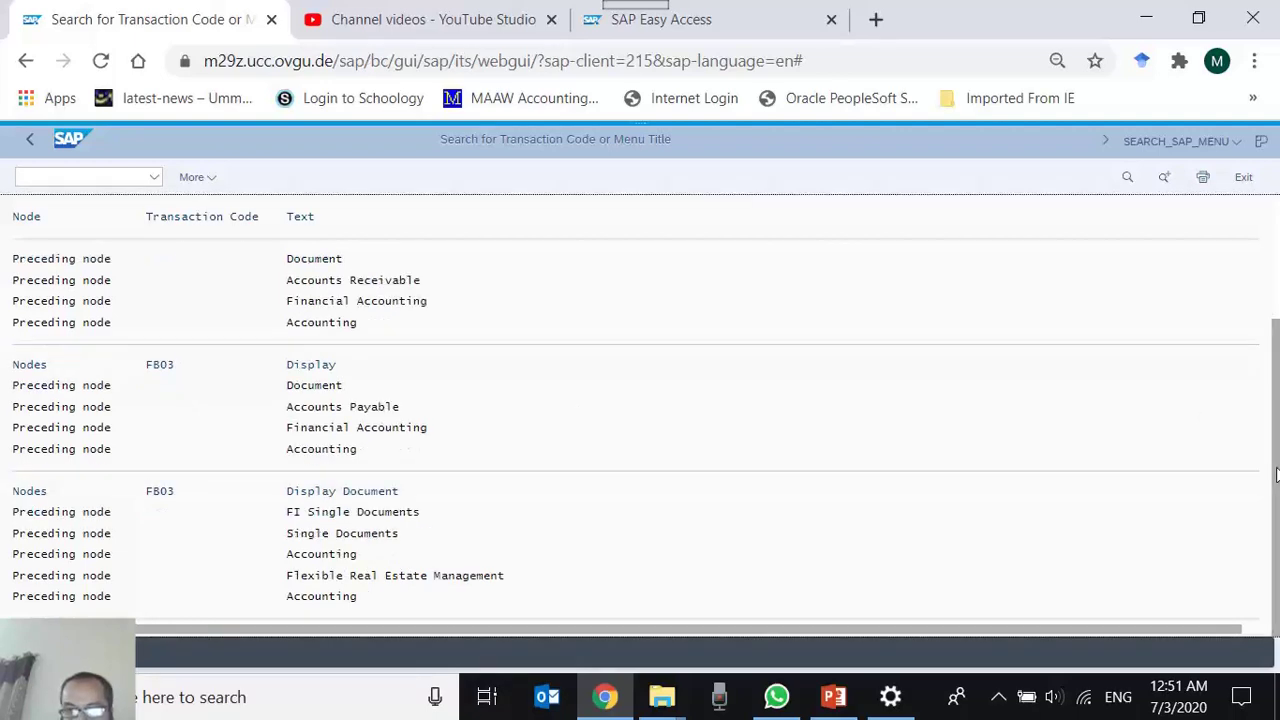
{"action": "left_click_drag", "start_coordinate": [1276, 474], "coordinate": [1276, 368]}
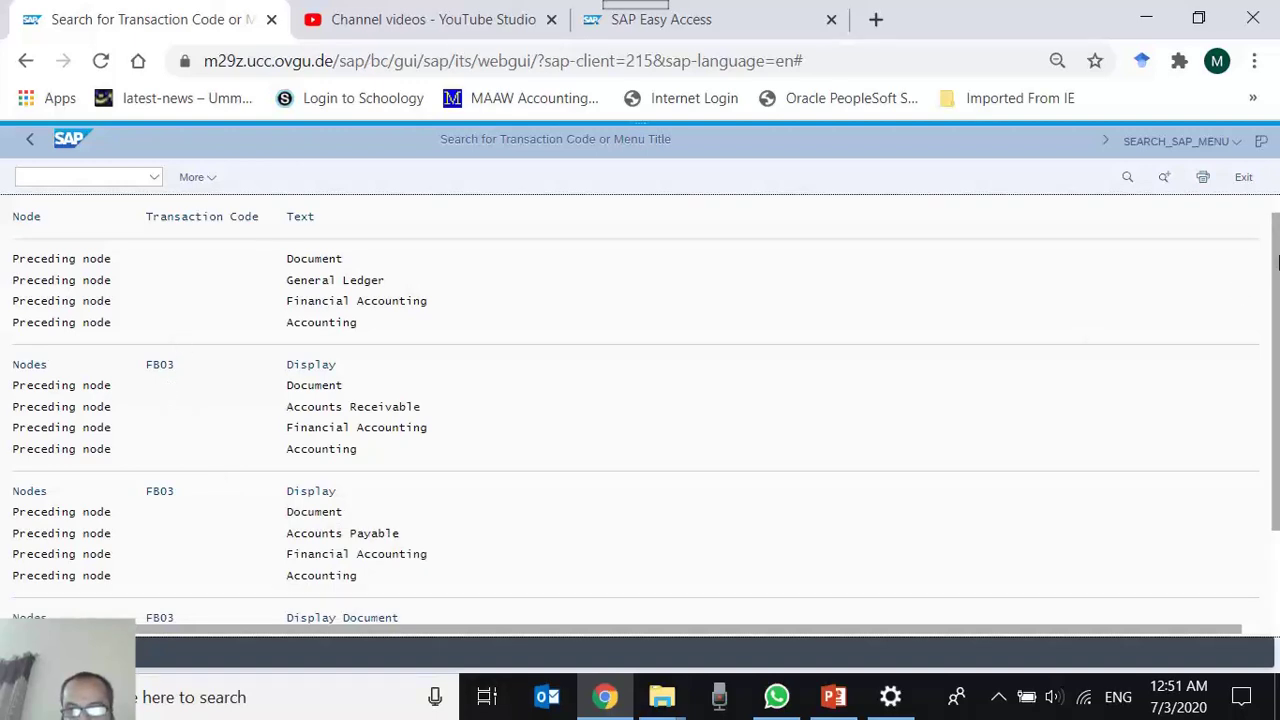
{"action": "left_click_drag", "start_coordinate": [1276, 262], "coordinate": [1276, 210]}
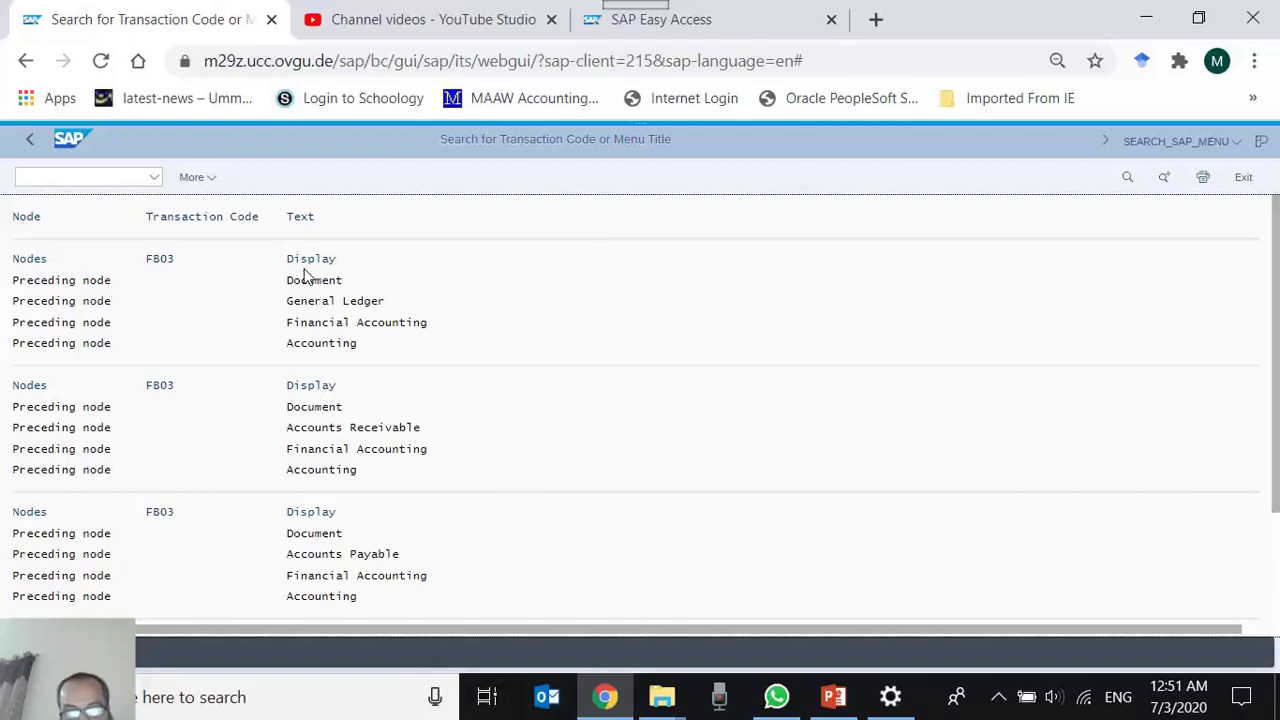
{"action": "left_click", "coordinate": [148, 258]}
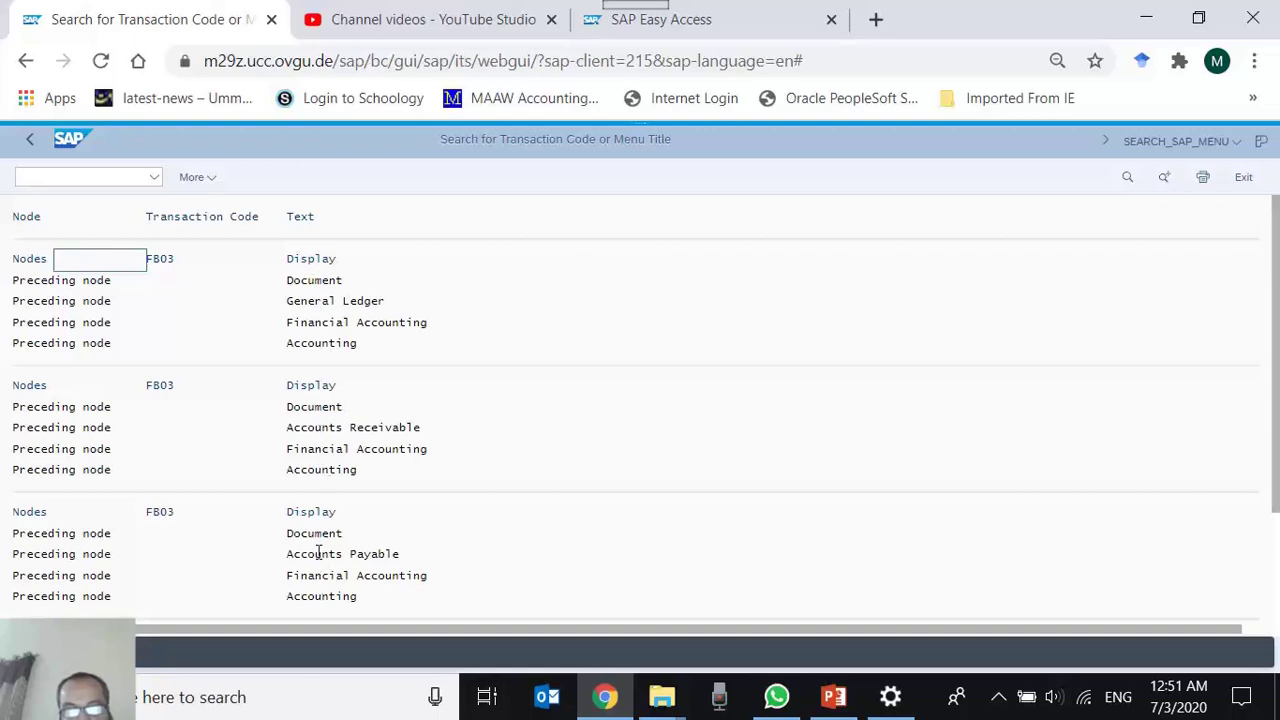
{"action": "left_click", "coordinate": [31, 139]}
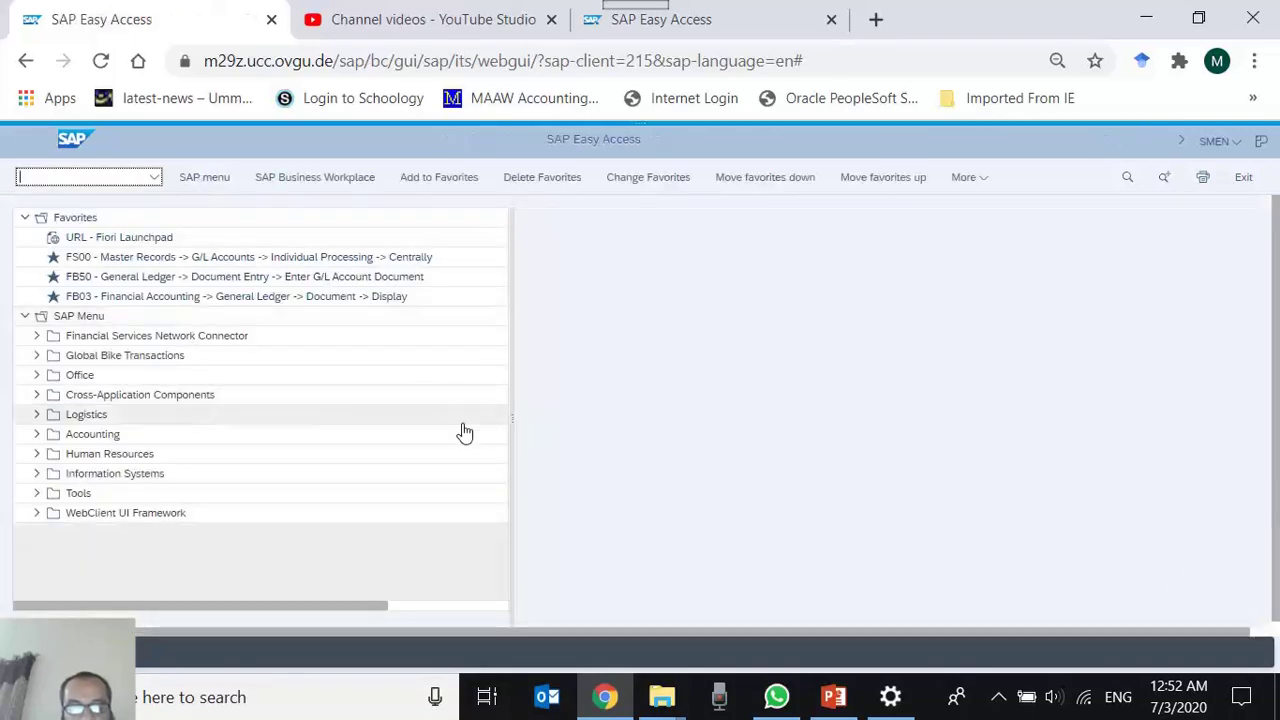
{"action": "left_click", "coordinate": [831, 700]}
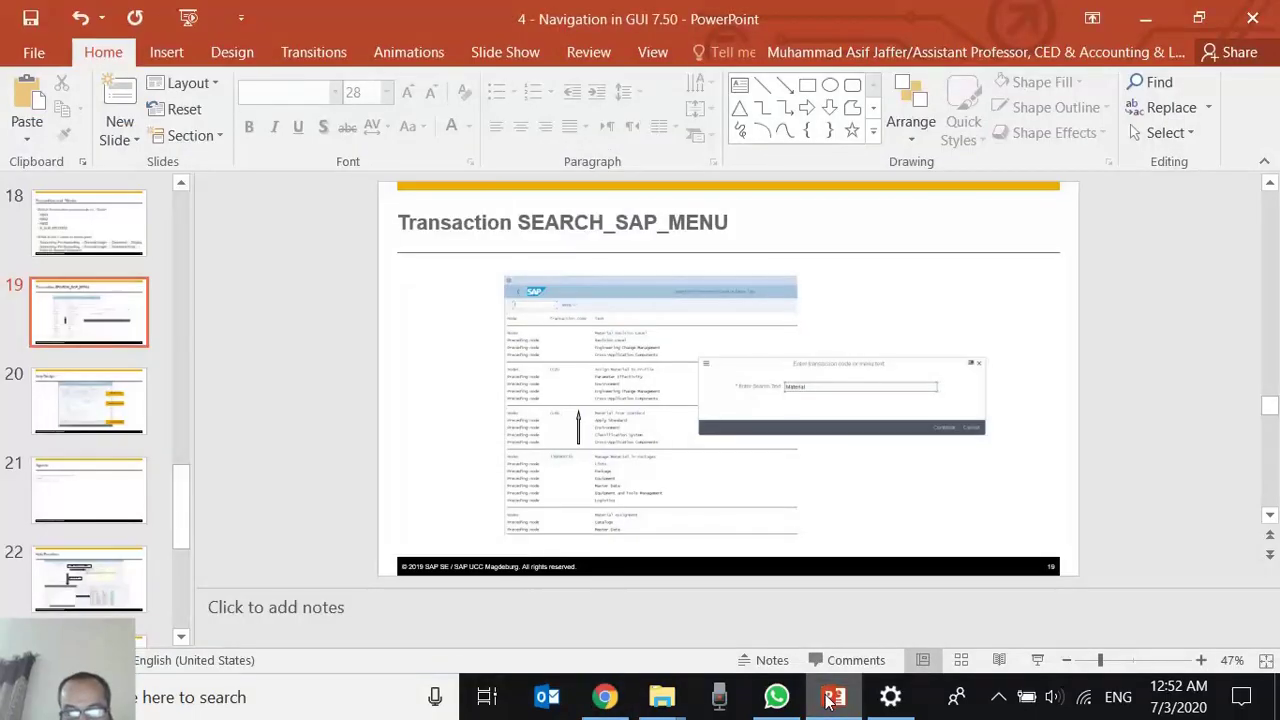
{"action": "left_click", "coordinate": [1037, 660]}
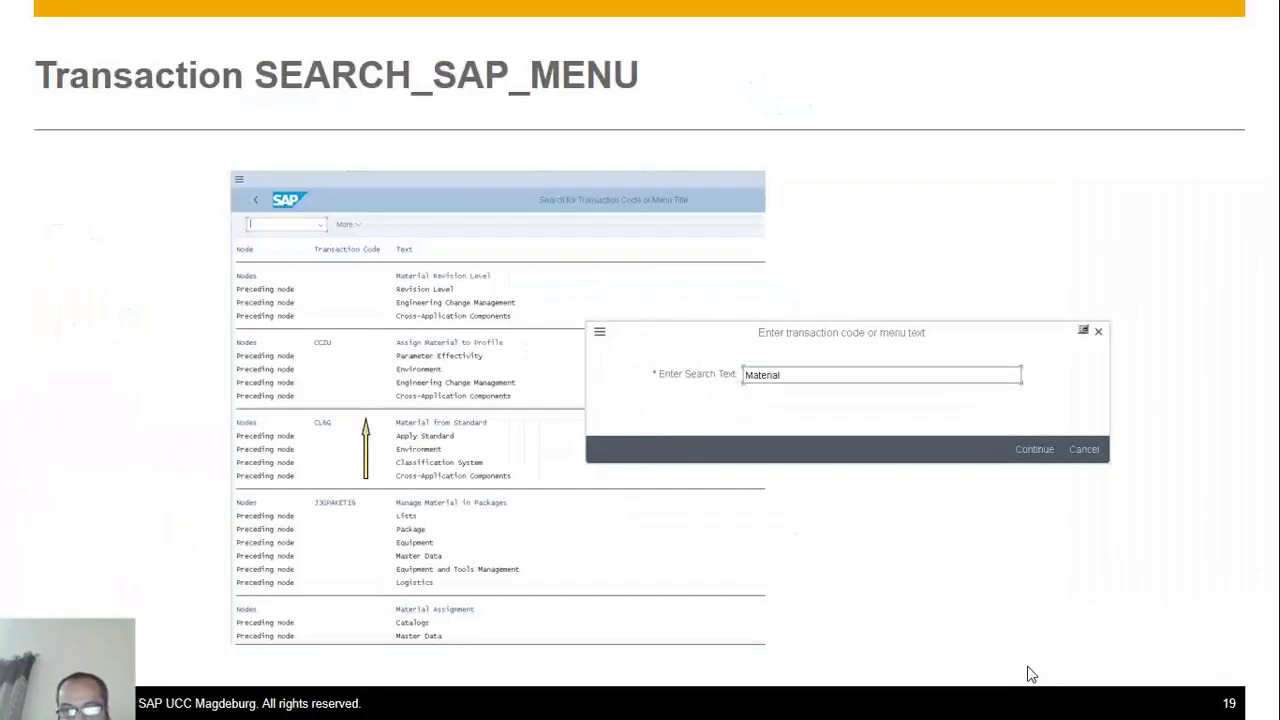
{"action": "left_click", "coordinate": [1031, 675]}
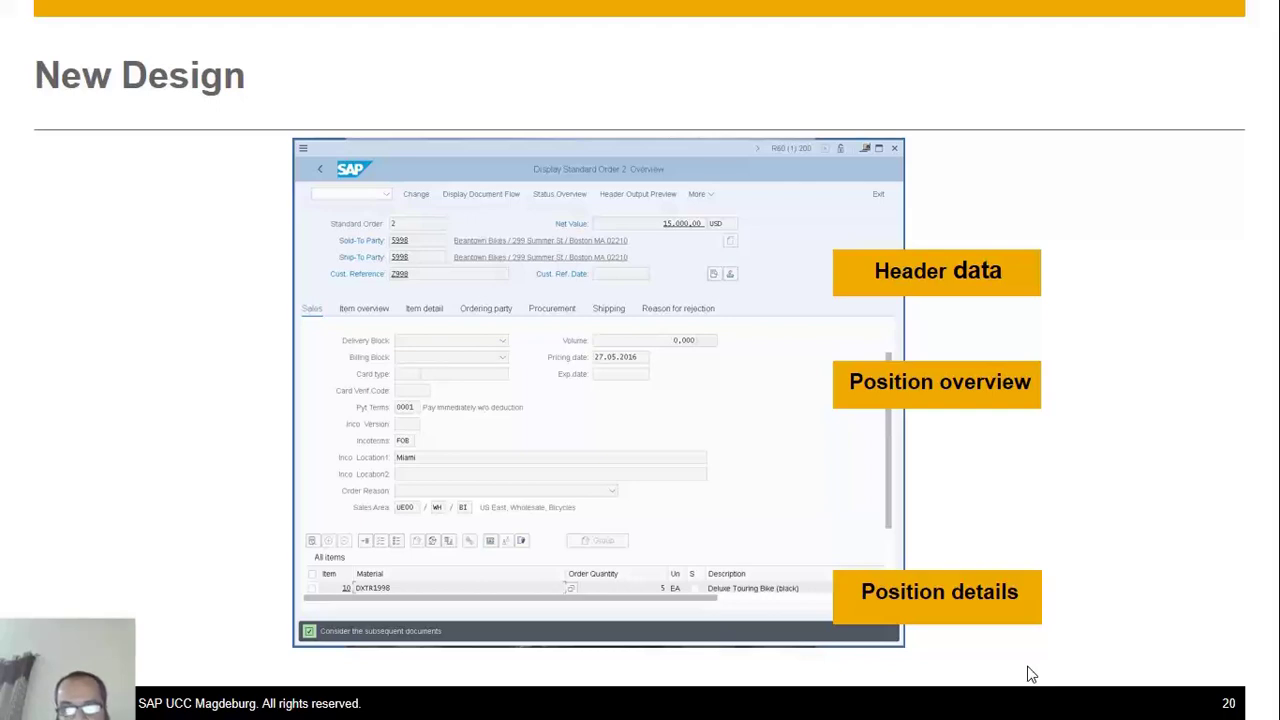
{"action": "key", "text": "Right"}
{"action": "key", "text": "Right"}
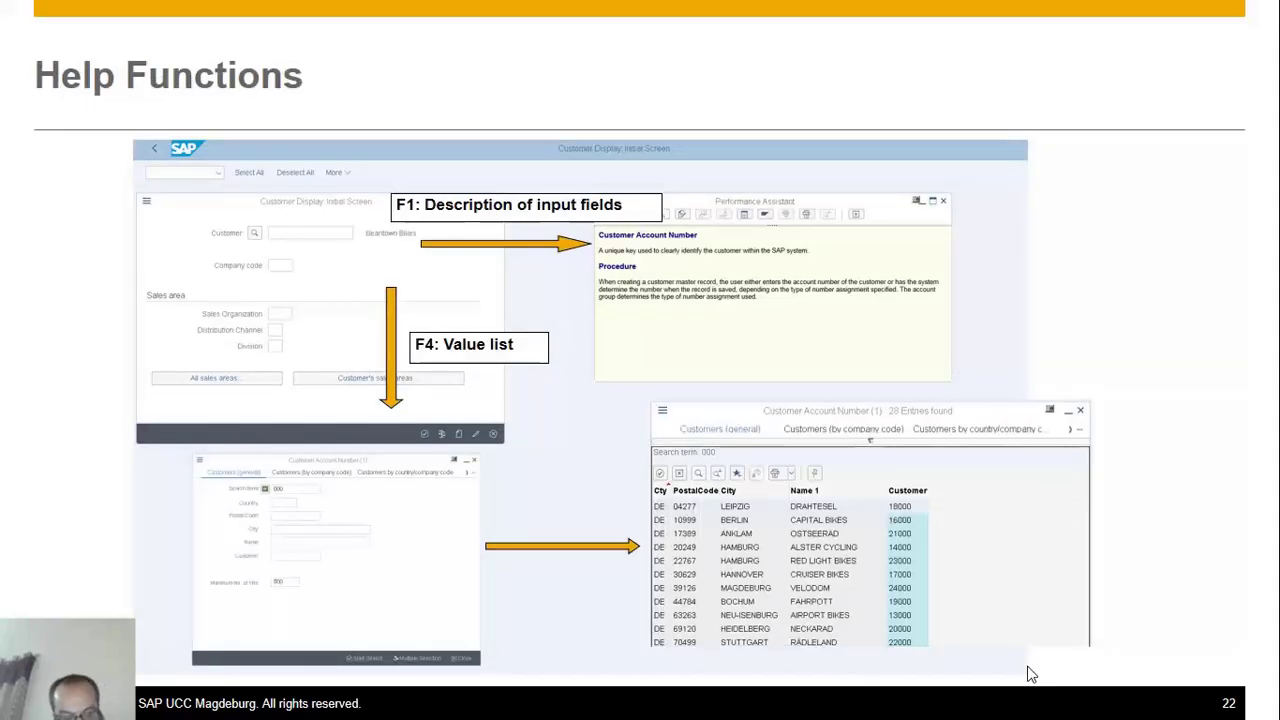
{"action": "key", "text": "alt+Tab"}
{"action": "key", "text": "alt+Tab"}
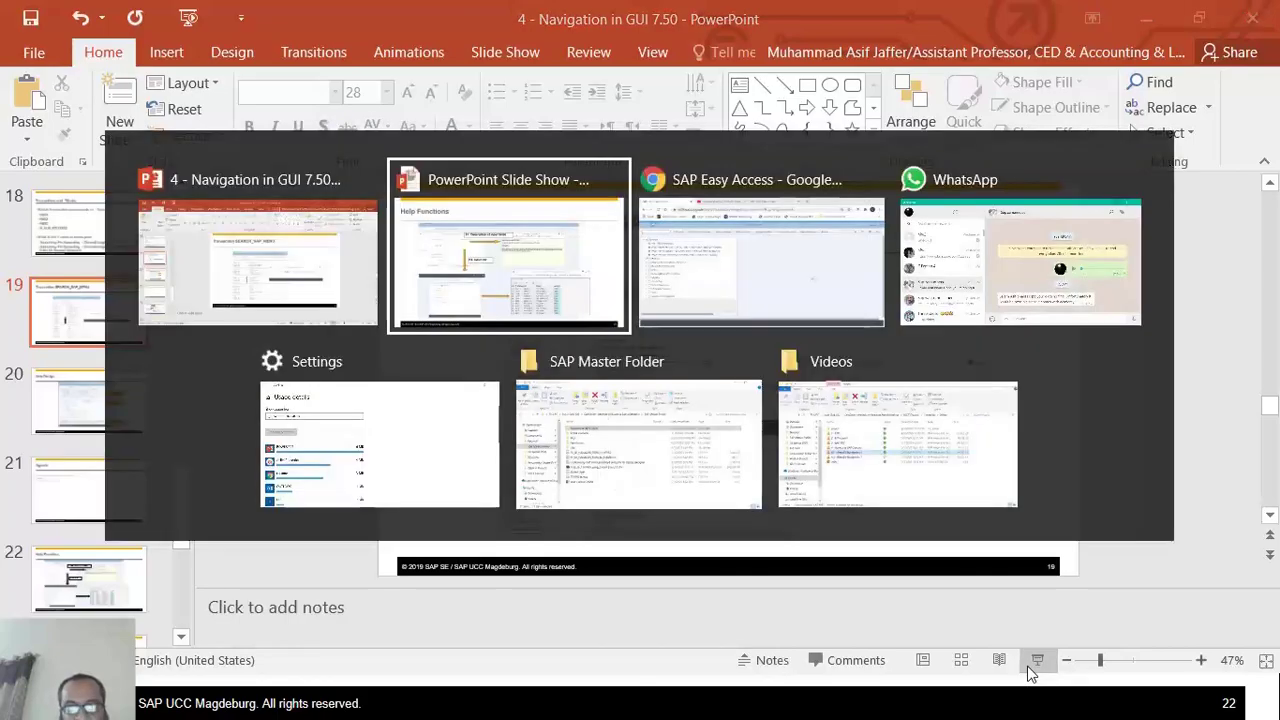
{"action": "key", "text": "alt+Tab"}
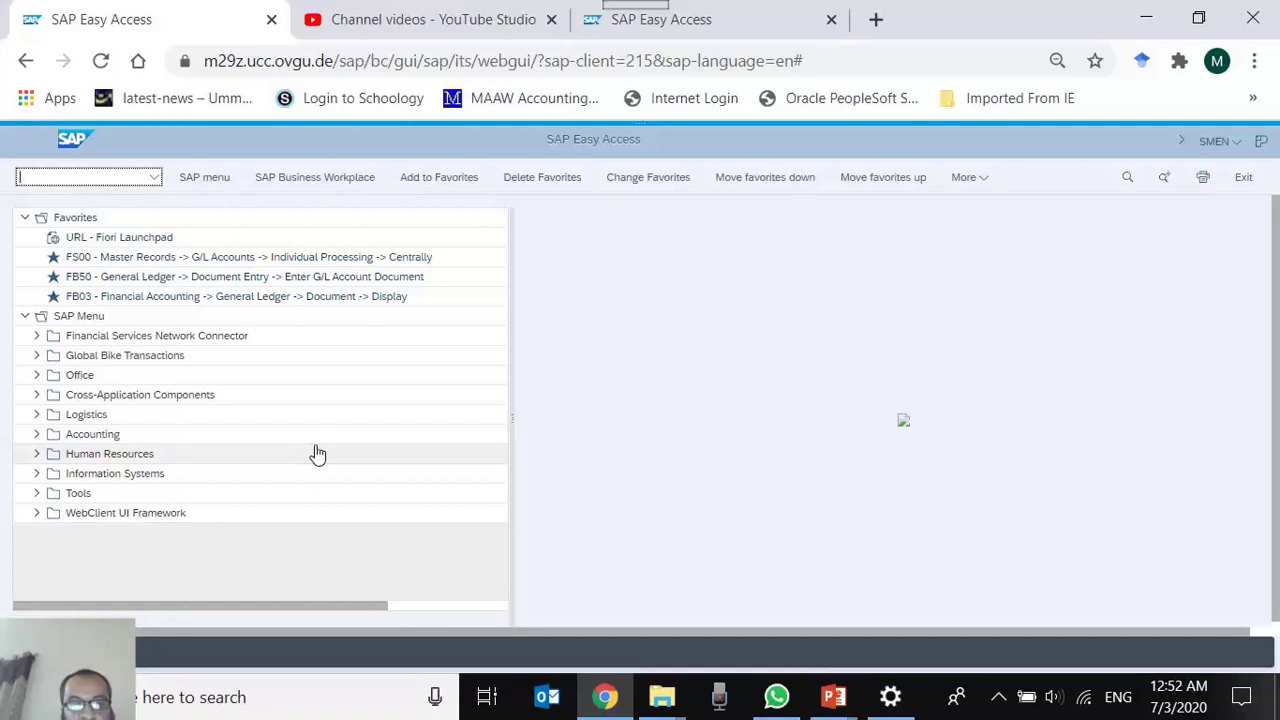
- Launch FB03 - Display from Accounting > Financial Accounting > General Ledger > Document, leaving Document Number and Company Code empty
{"action": "left_click", "coordinate": [38, 436]}
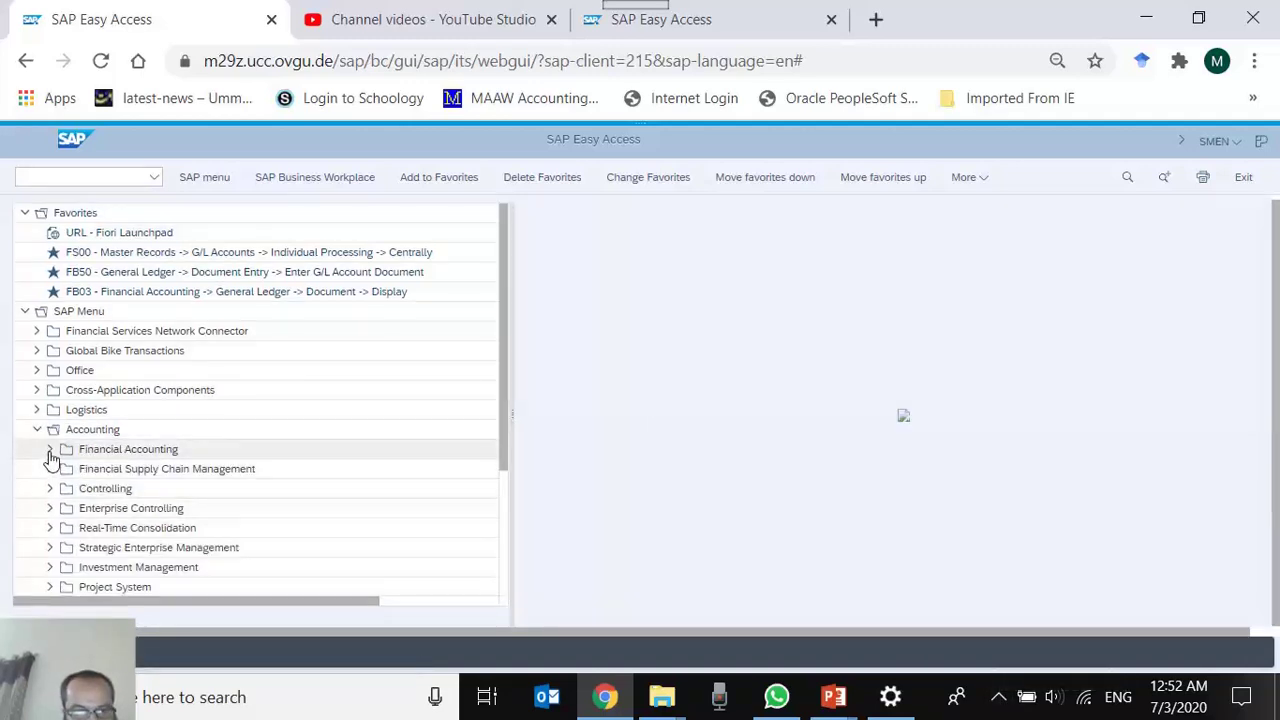
{"action": "left_click", "coordinate": [50, 452]}
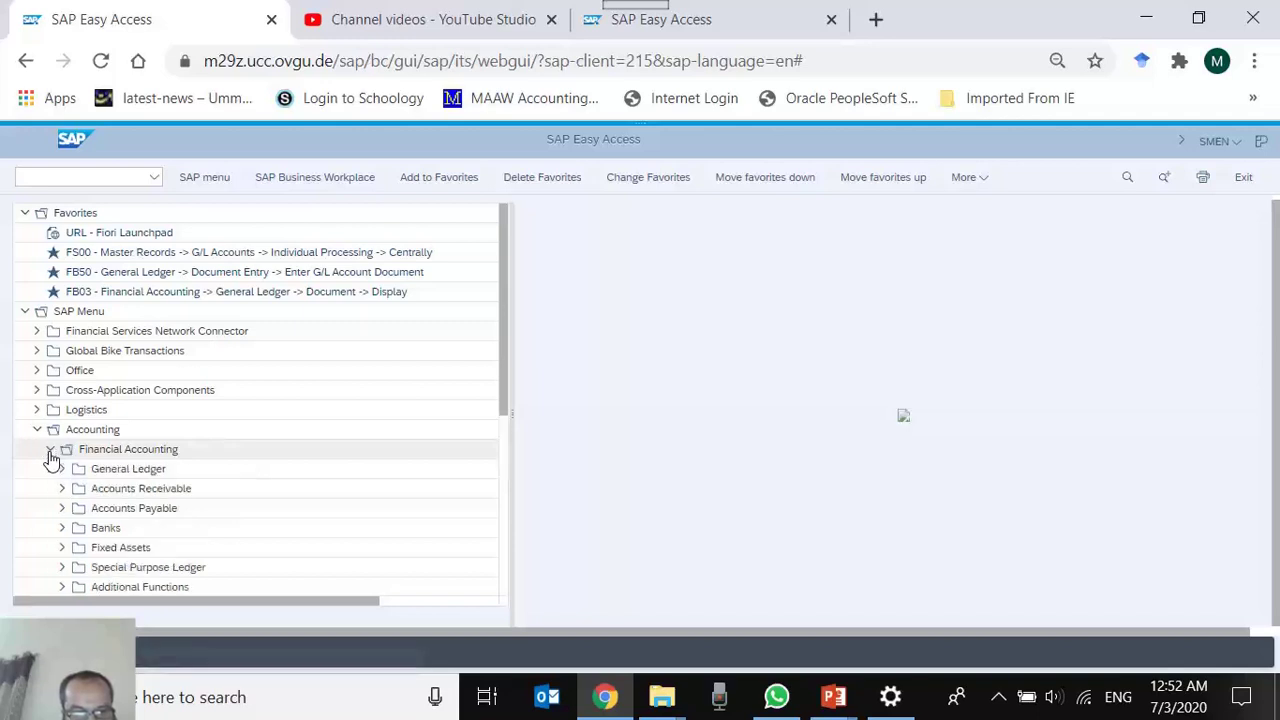
{"action": "left_click", "coordinate": [61, 471]}
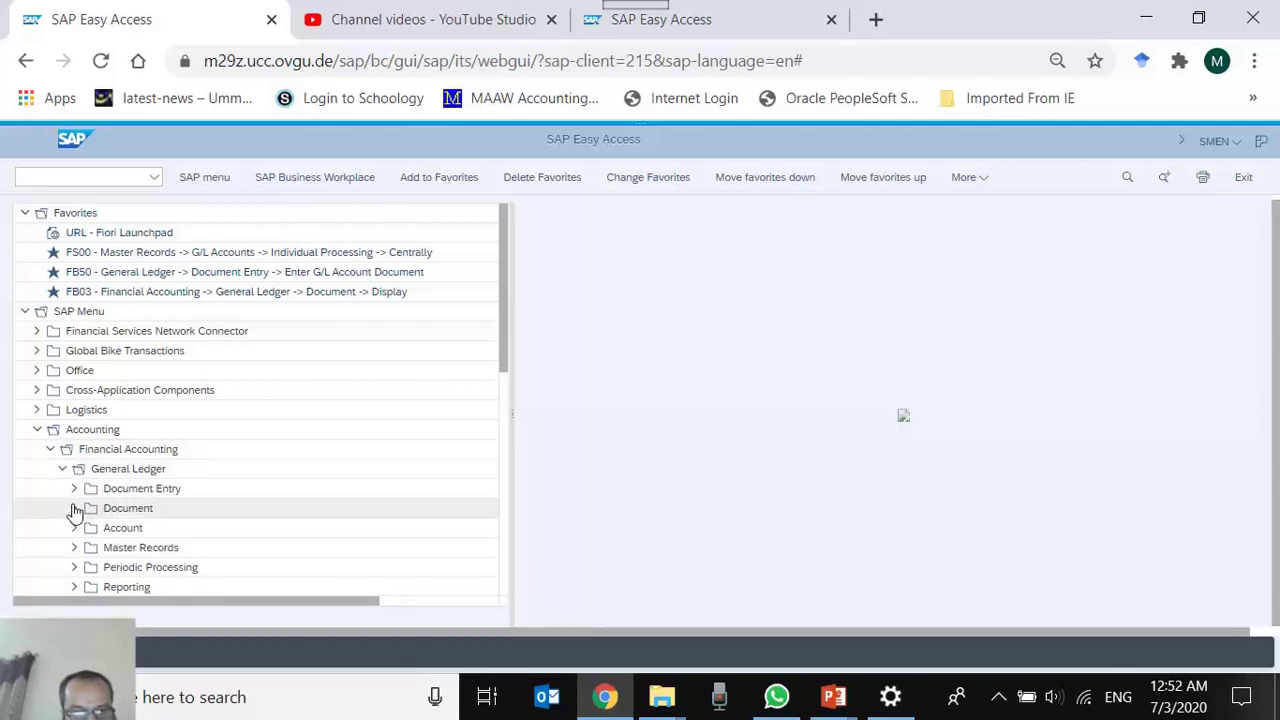
{"action": "left_click", "coordinate": [74, 508]}
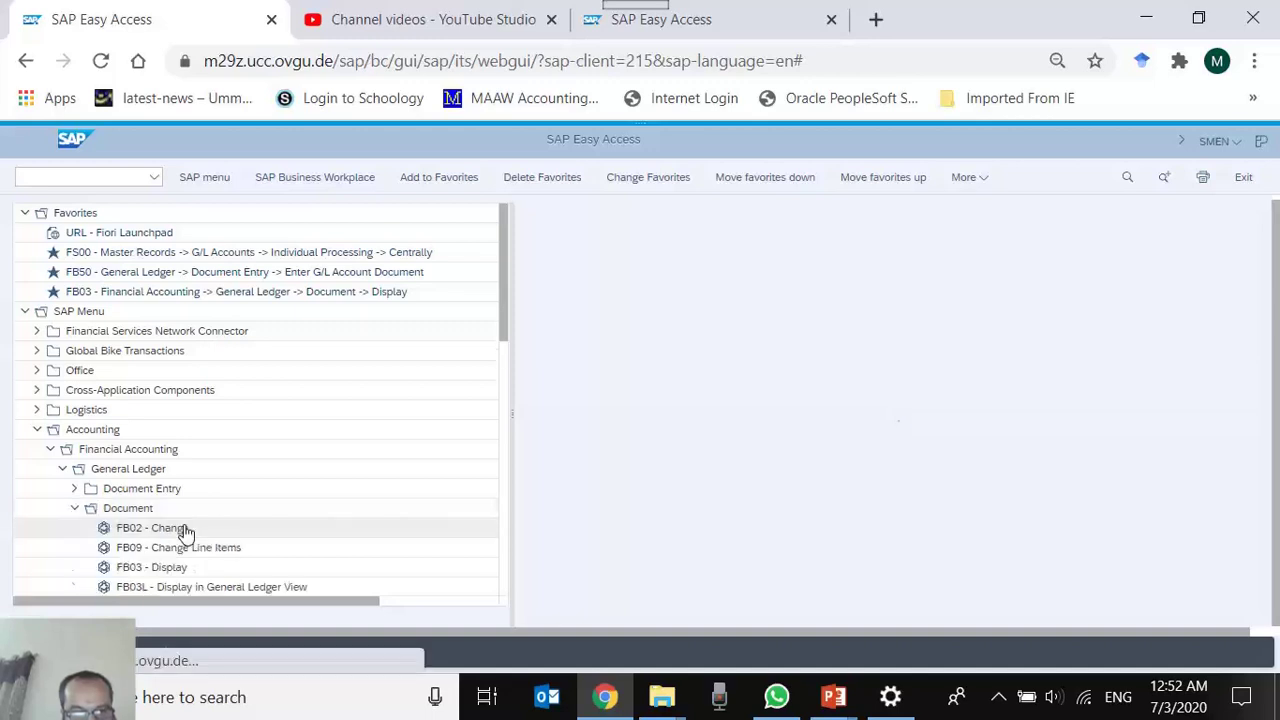
{"action": "left_click", "coordinate": [165, 571]}
{"action": "double_click", "coordinate": [166, 571]}
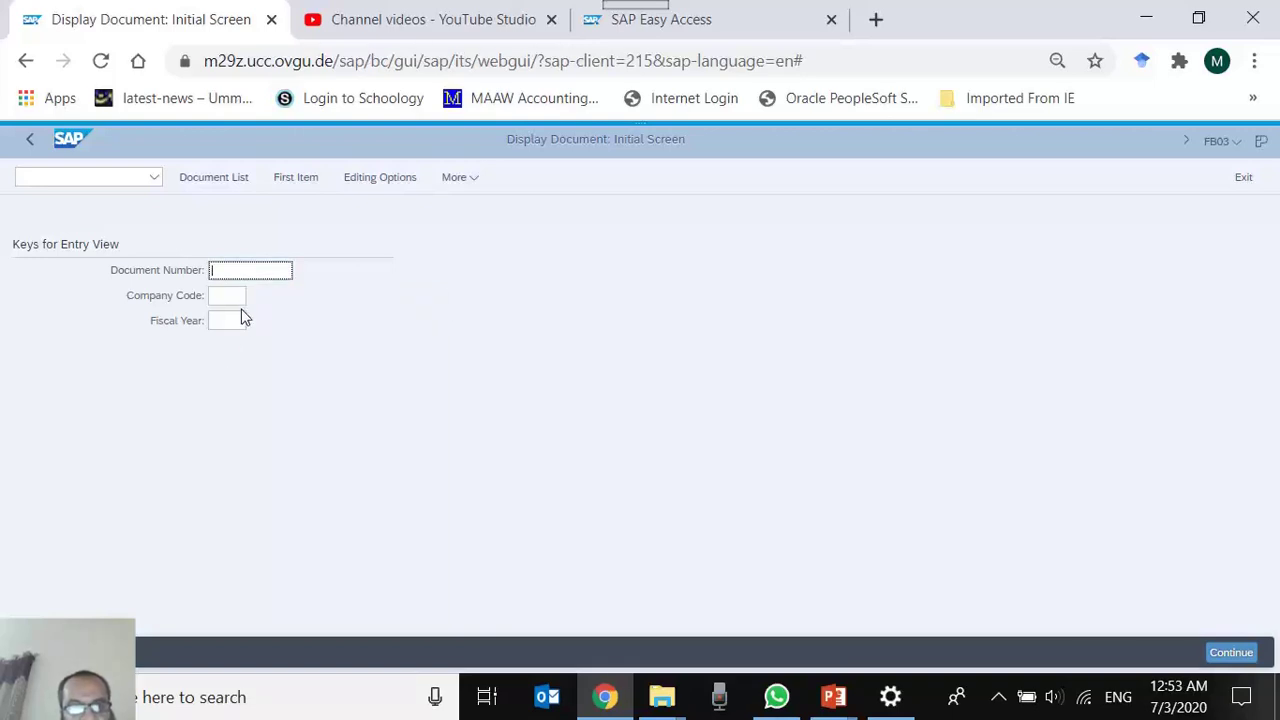
{"action": "left_click", "coordinate": [228, 295]}
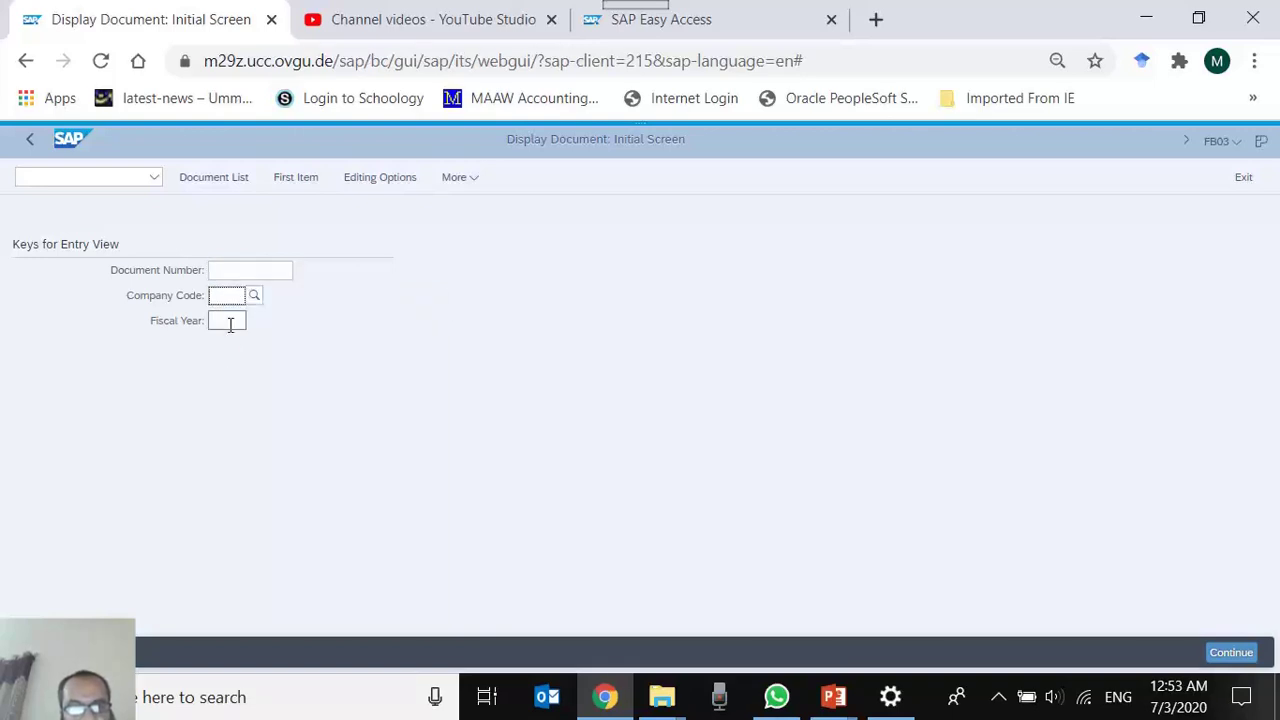
{"action": "left_click", "coordinate": [240, 274]}
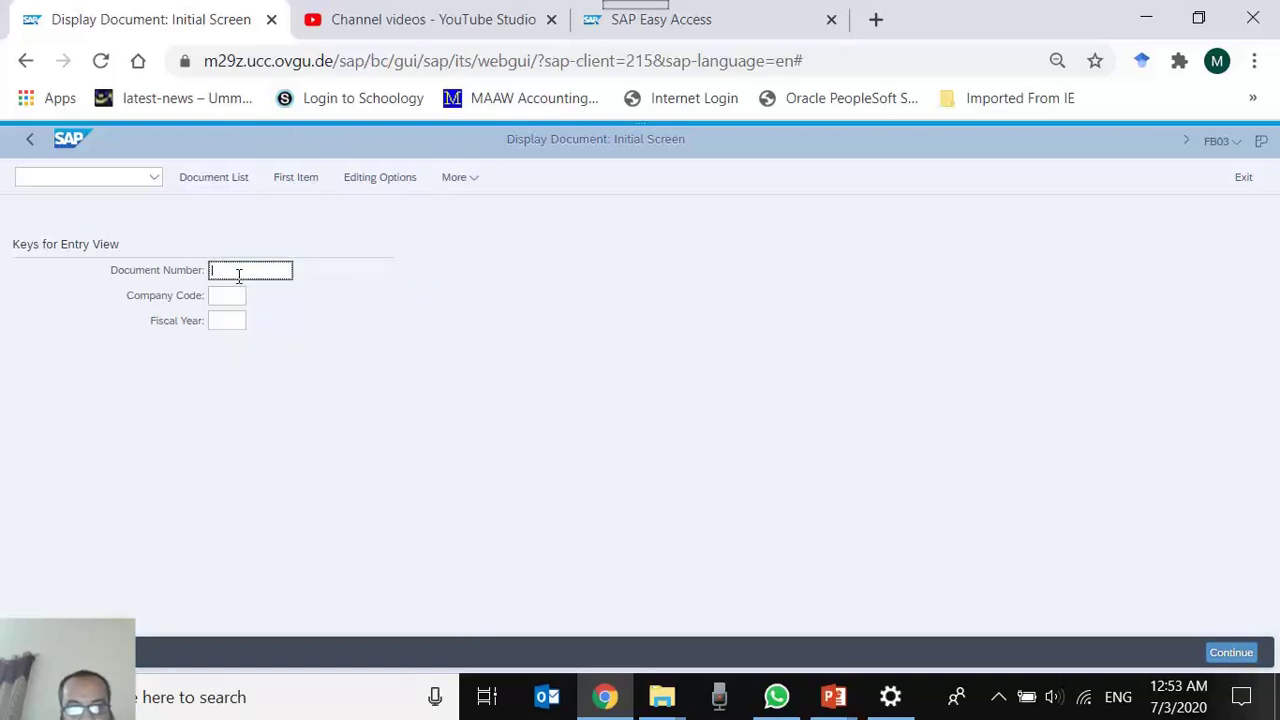
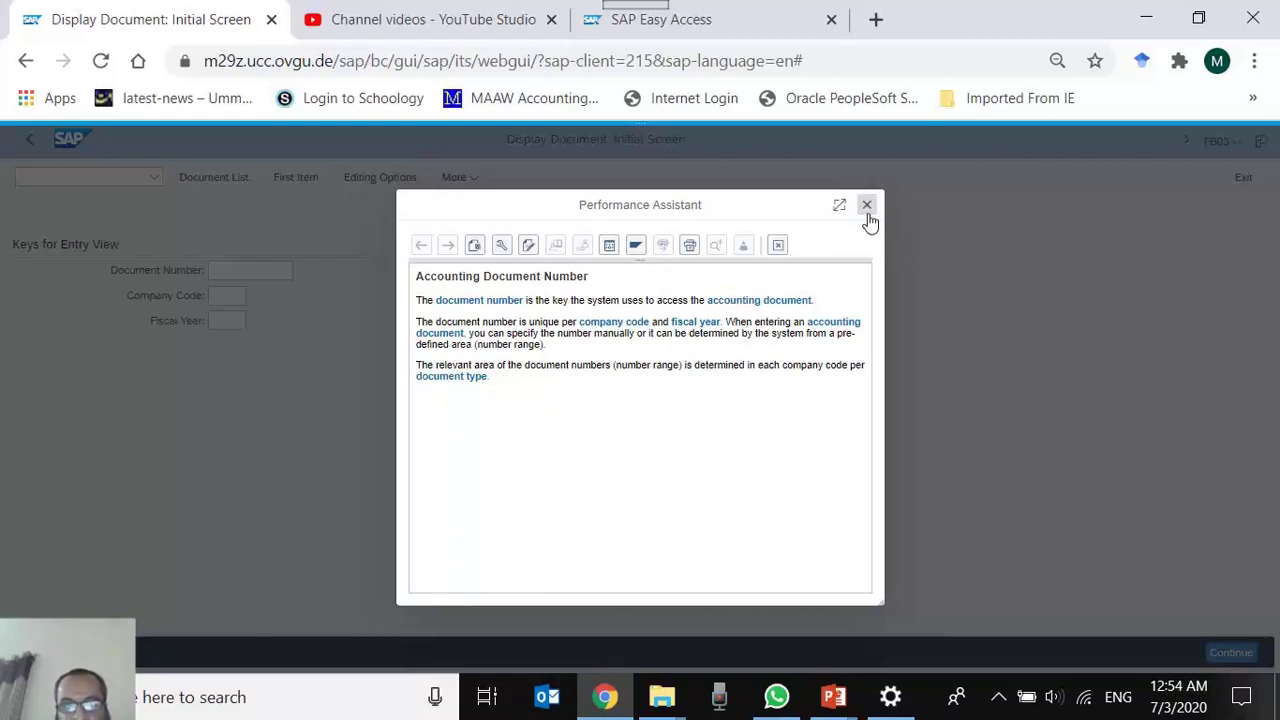
- Close the Document Number help, then view and close the F1 help for Company Code
{"action": "left_click", "coordinate": [867, 207]}
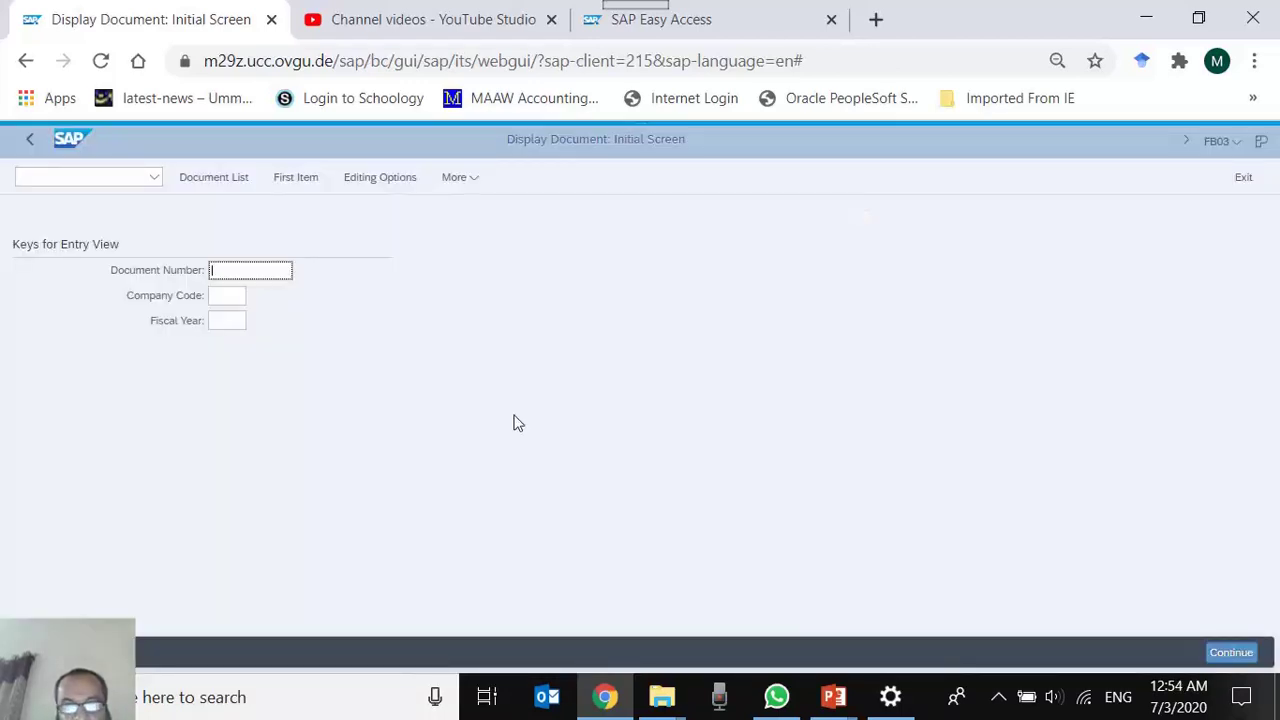
{"action": "left_click", "coordinate": [230, 300]}
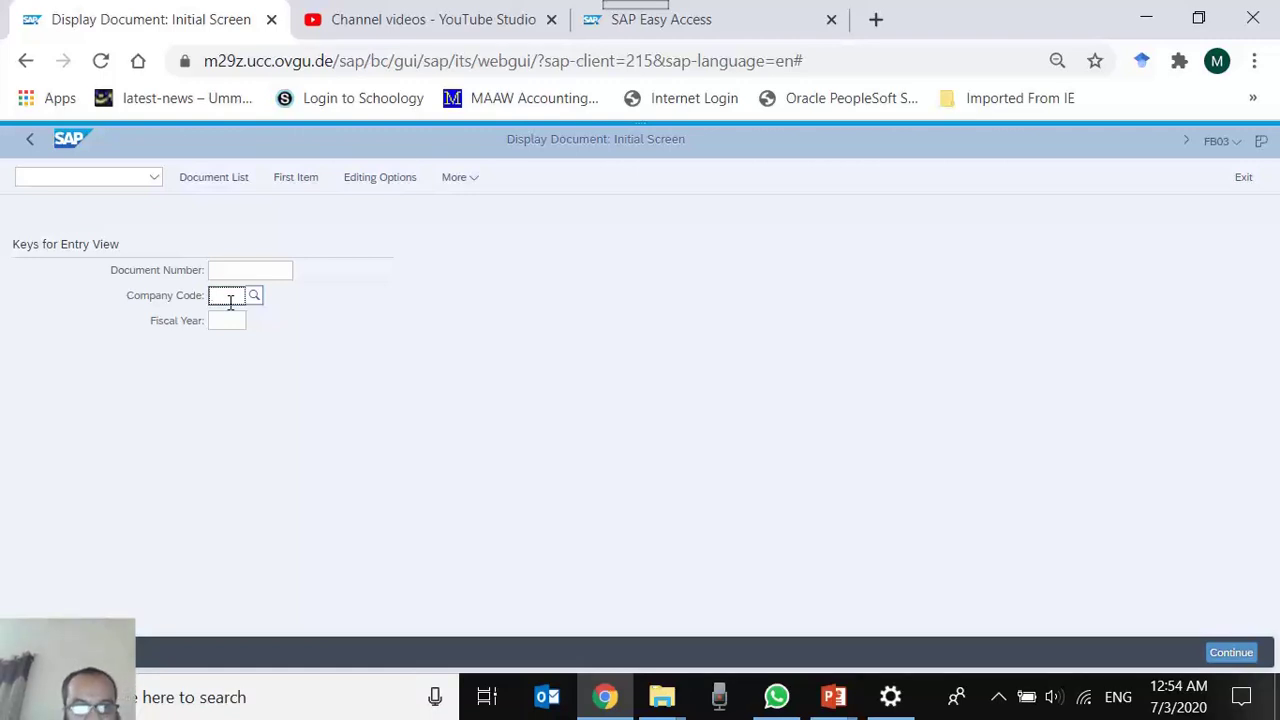
{"action": "key", "text": "F1"}
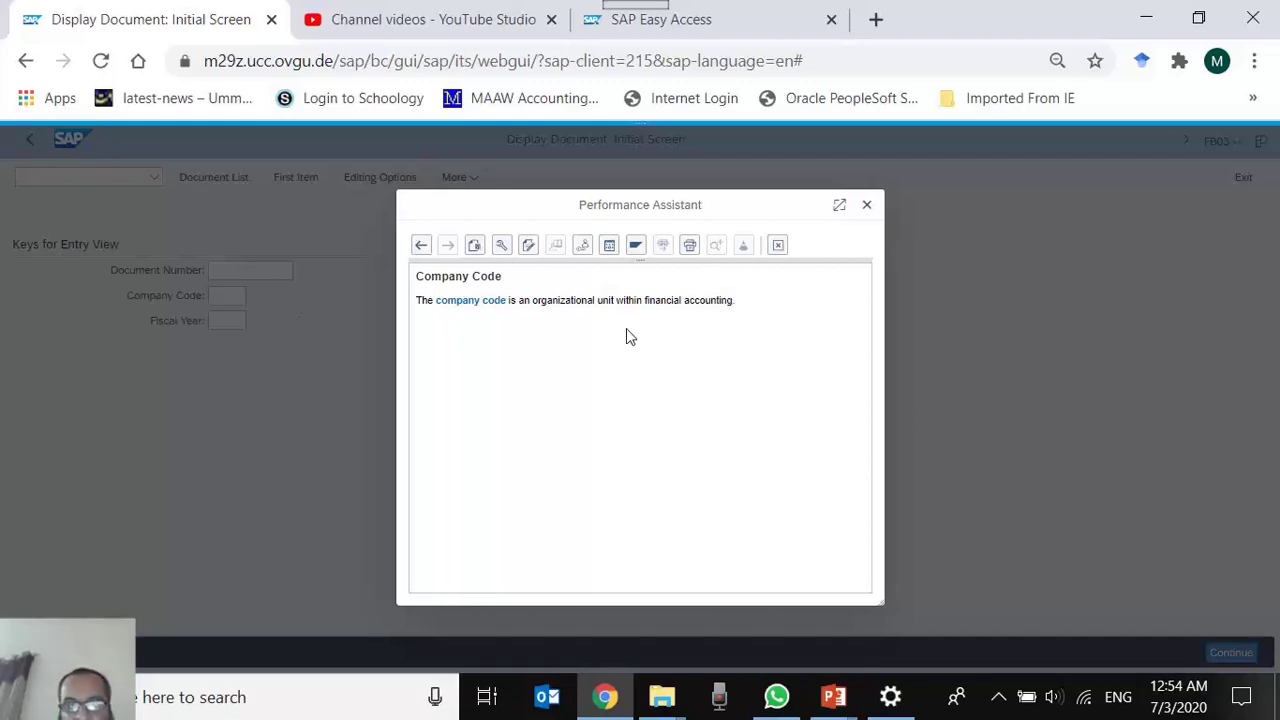
{"action": "left_click", "coordinate": [868, 205]}
- View the F1 help for the Fiscal Year field, then close it
{"action": "left_click", "coordinate": [224, 320]}
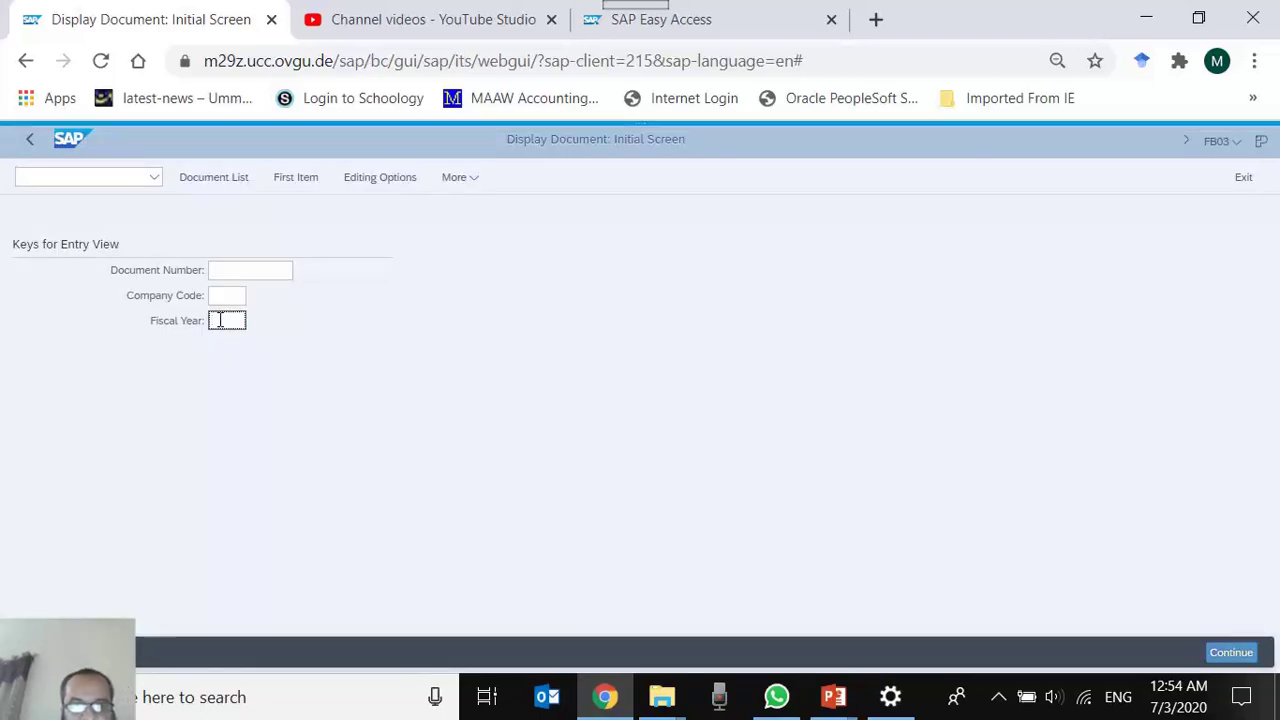
{"action": "key", "text": "F1"}
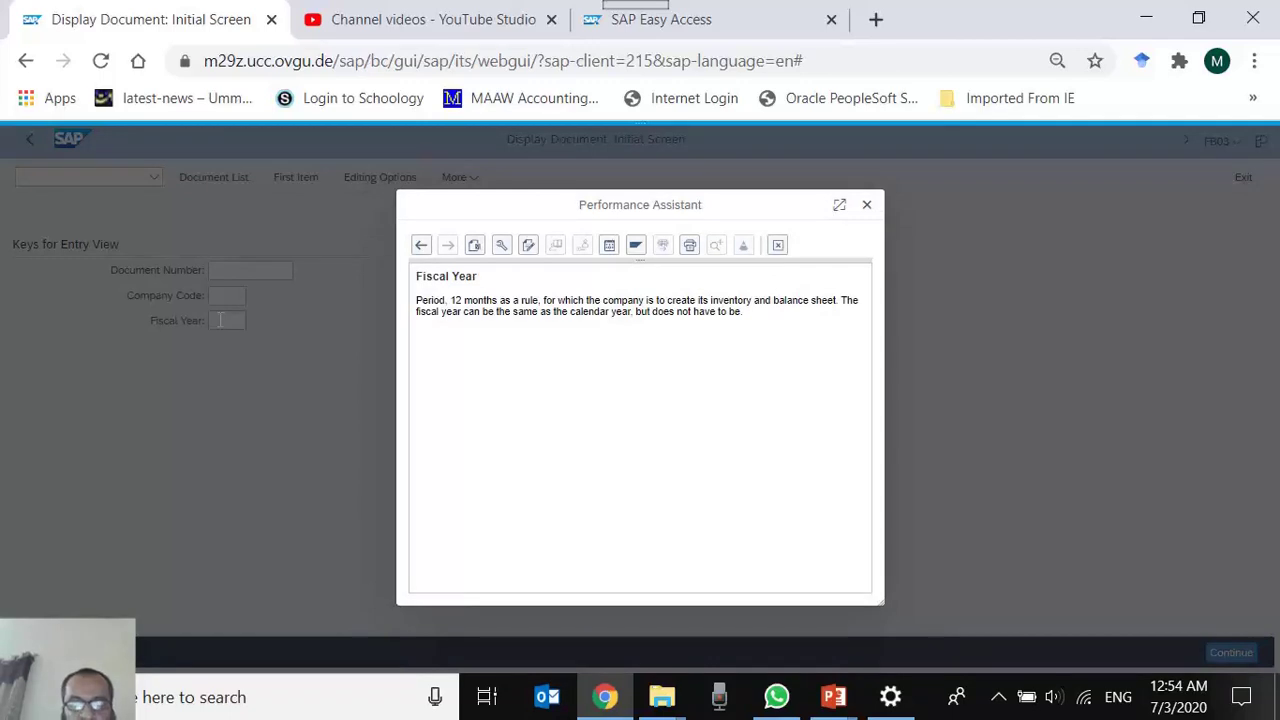
{"action": "left_click", "coordinate": [868, 205]}
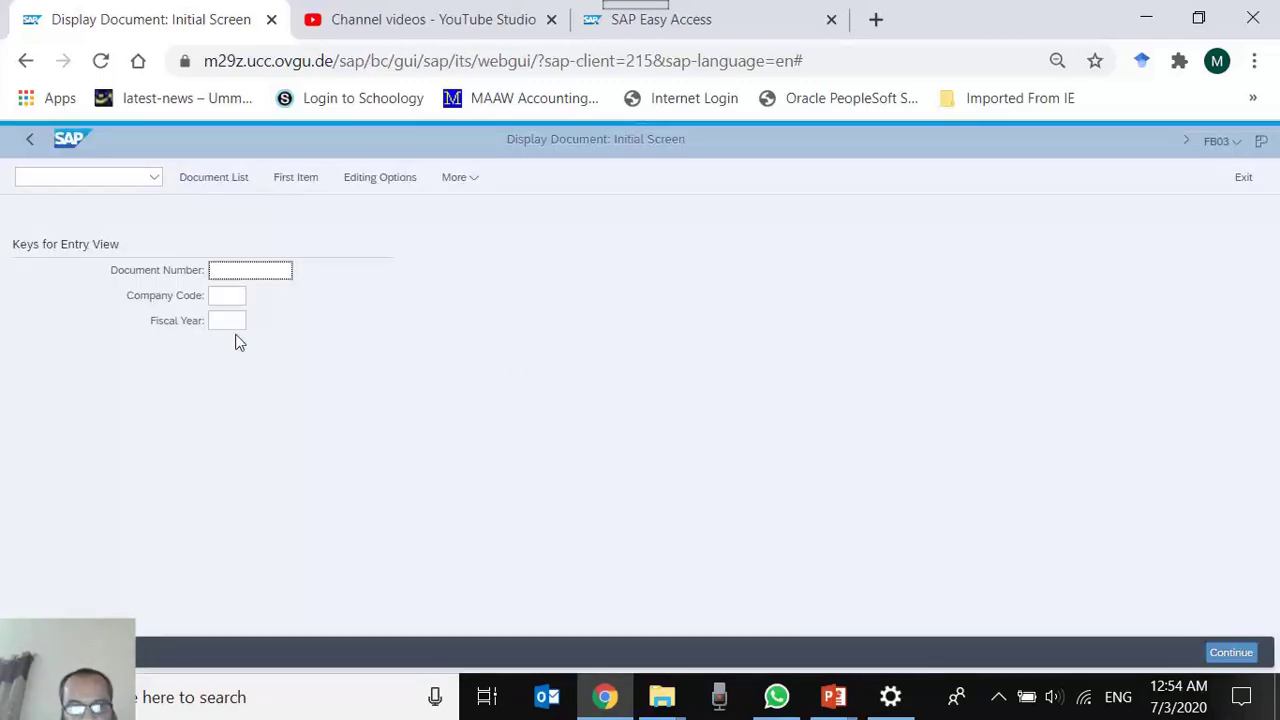
- Return to SAP Easy Access and read the command field help listing /nxxxx and /ns000
{"action": "left_click", "coordinate": [27, 146]}
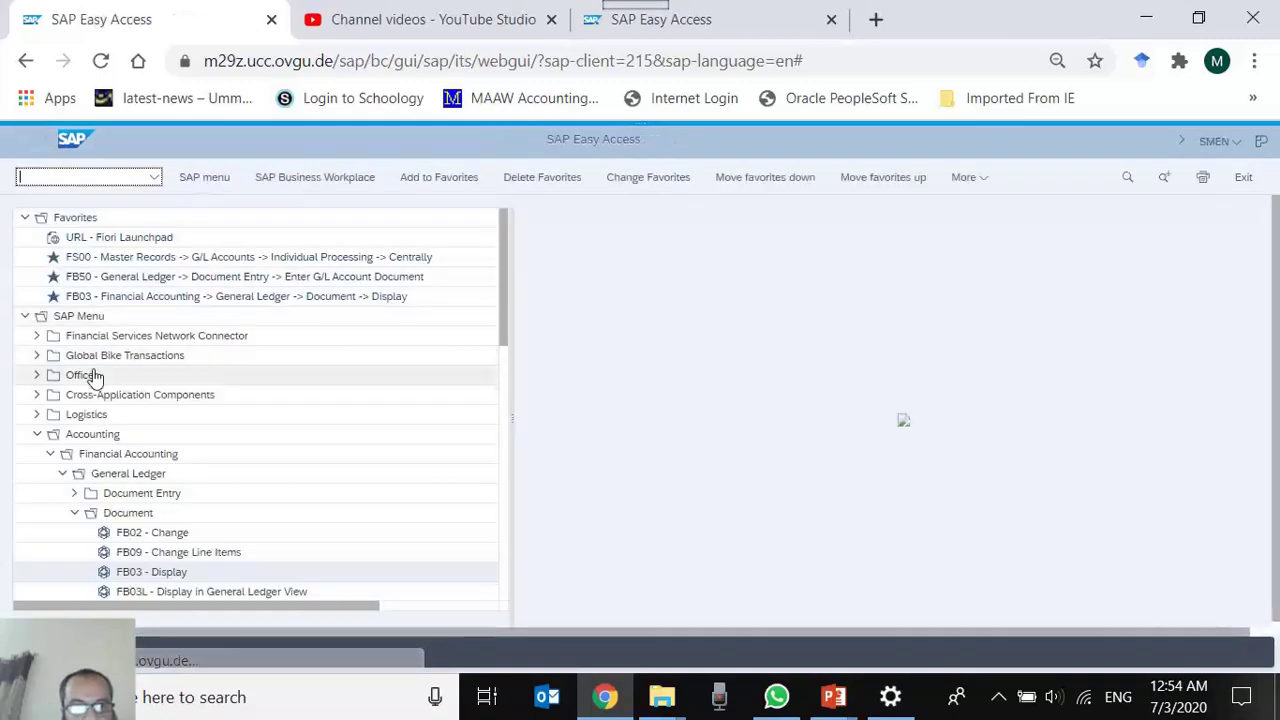
{"action": "left_click", "coordinate": [79, 176]}
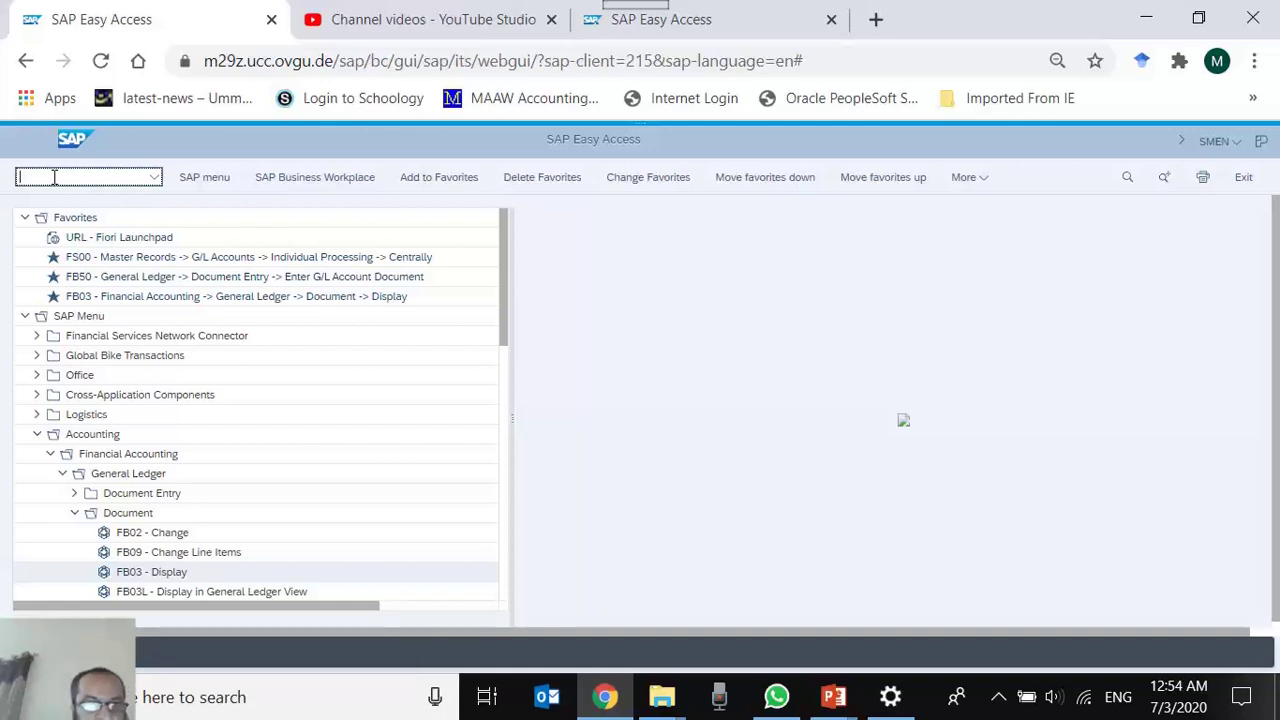
{"action": "key", "text": "F1"}
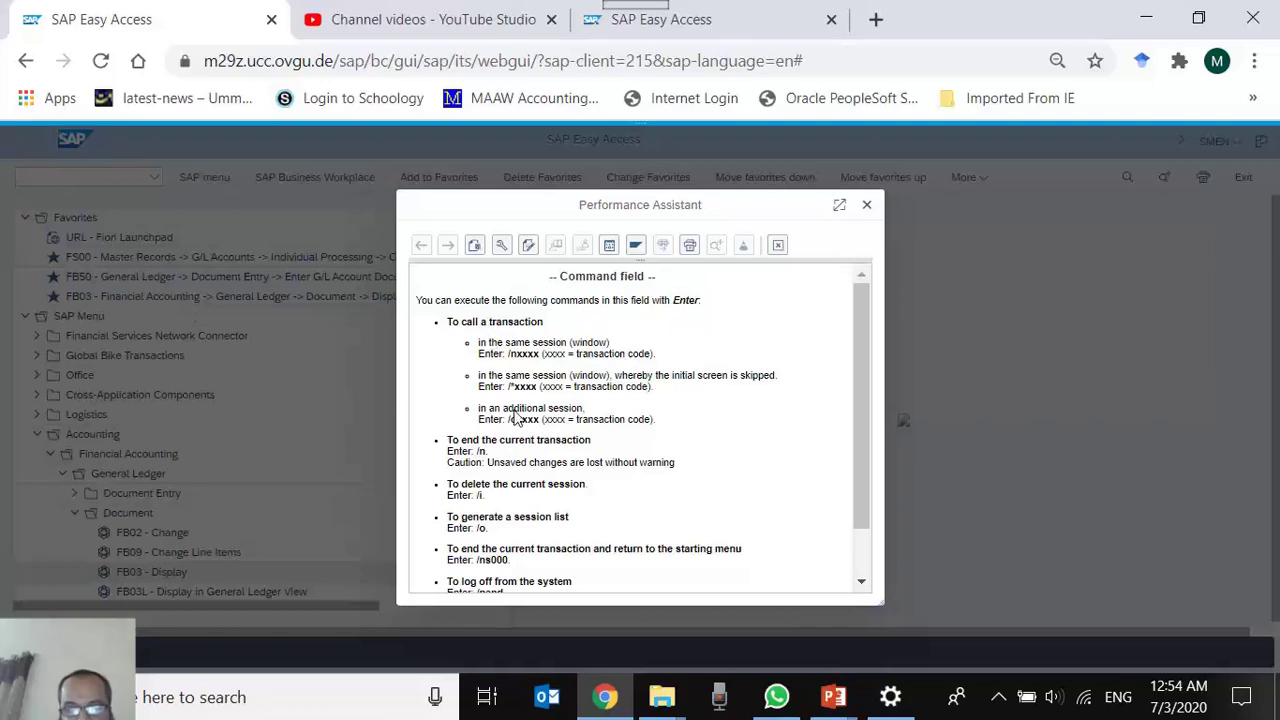
{"action": "mouse_move", "coordinate": [867, 407]}
{"action": "left_mouse_down"}
{"action": "mouse_move", "coordinate": [867, 478]}
{"action": "mouse_move", "coordinate": [864, 384]}
{"action": "left_mouse_up"}
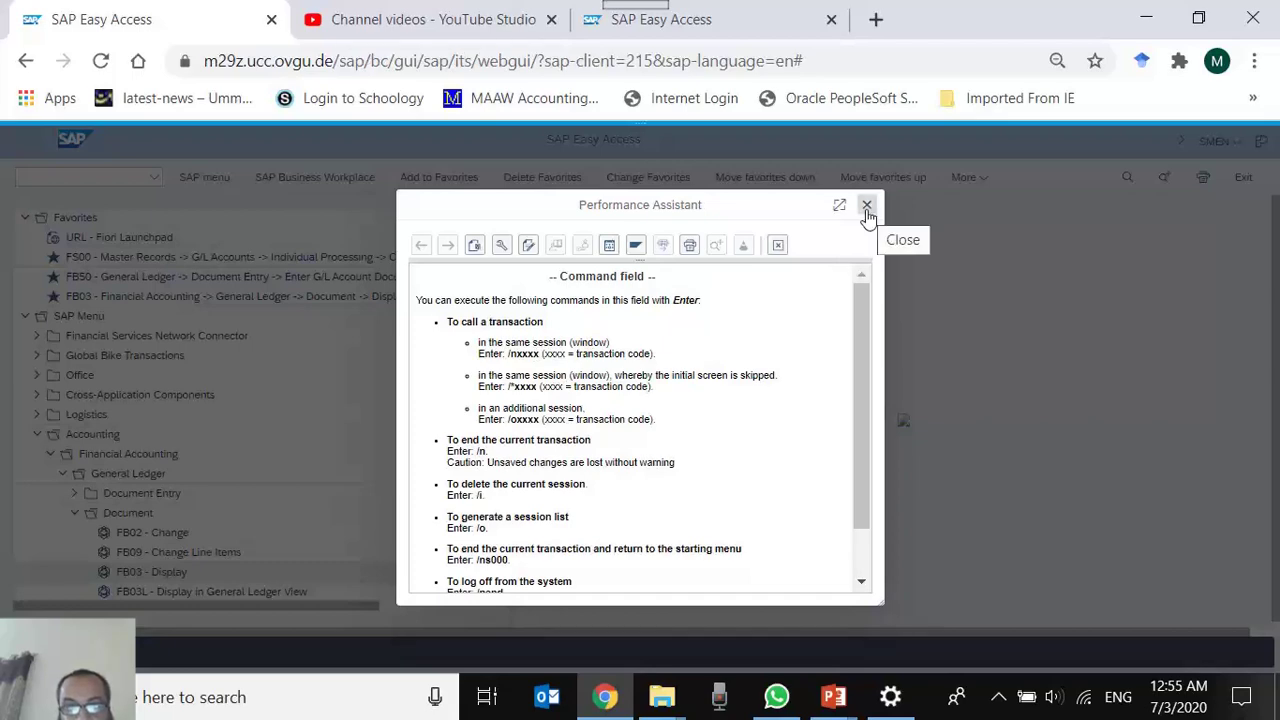
{"action": "left_click", "coordinate": [867, 213]}
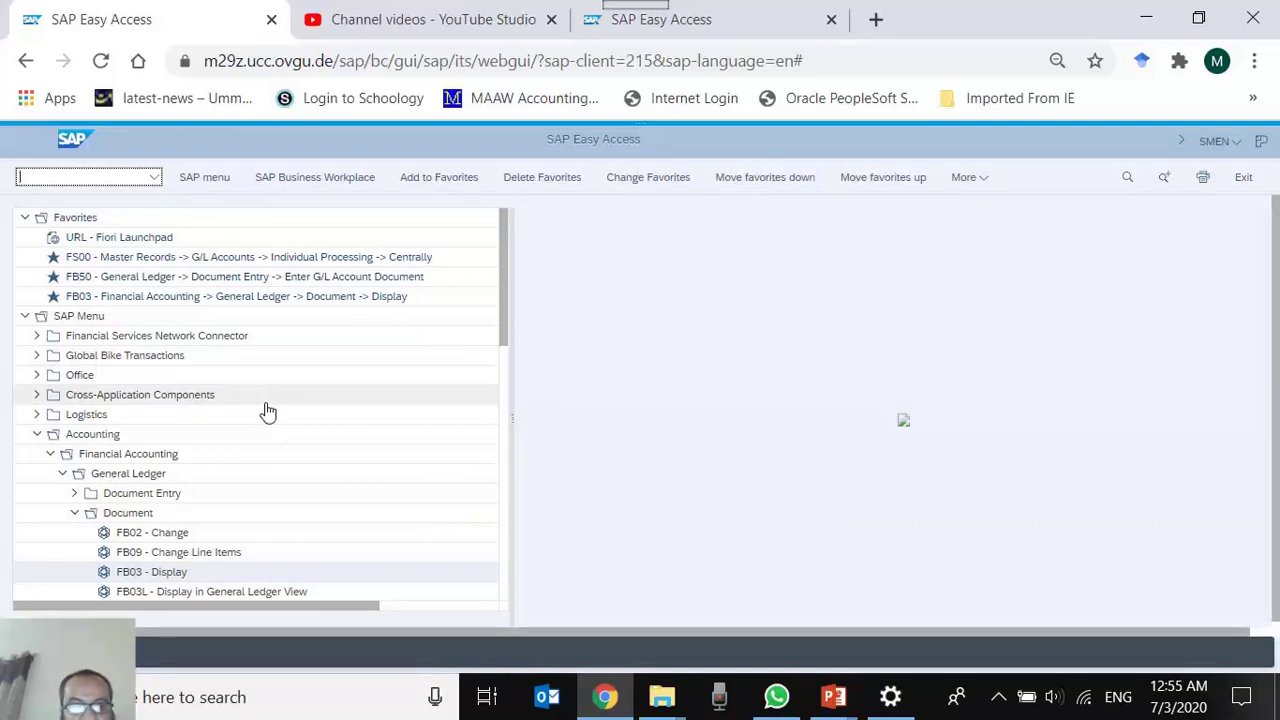
- Start FB03 Display from the Easy Access tree and list the company codes with F4
{"action": "left_click", "coordinate": [165, 576]}
{"action": "double_click", "coordinate": [165, 576]}
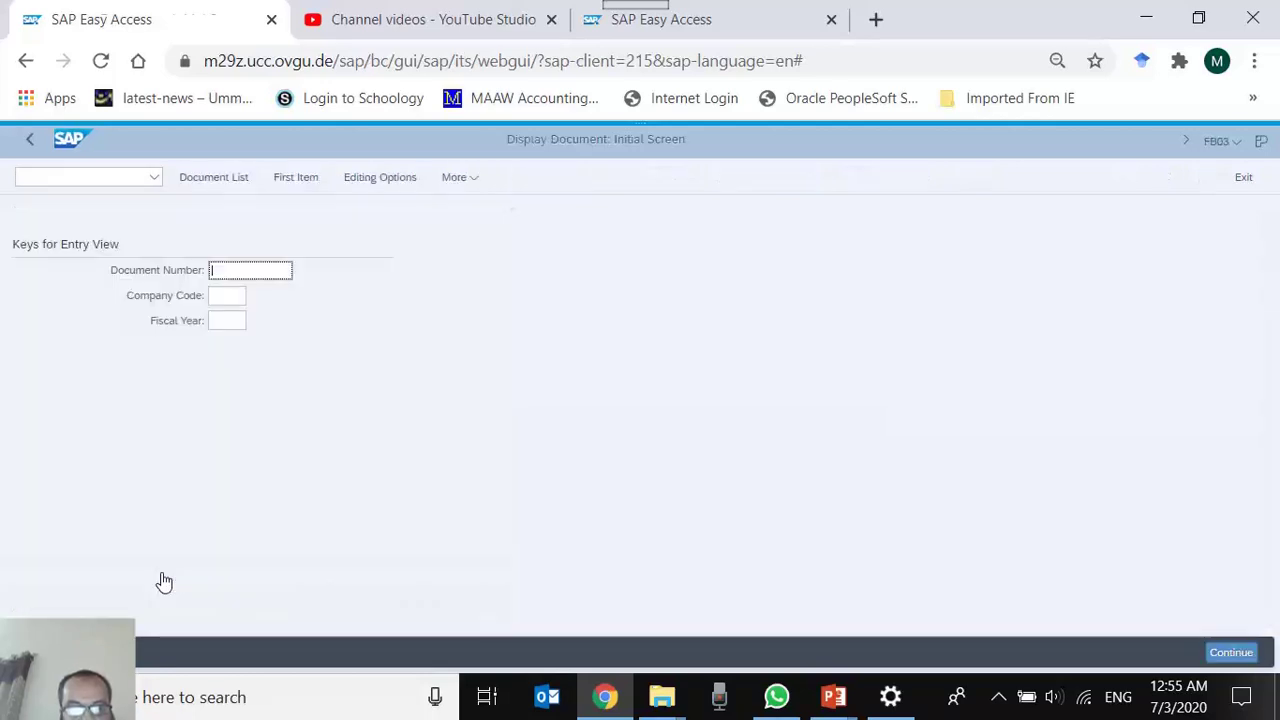
{"action": "left_click", "coordinate": [243, 267]}
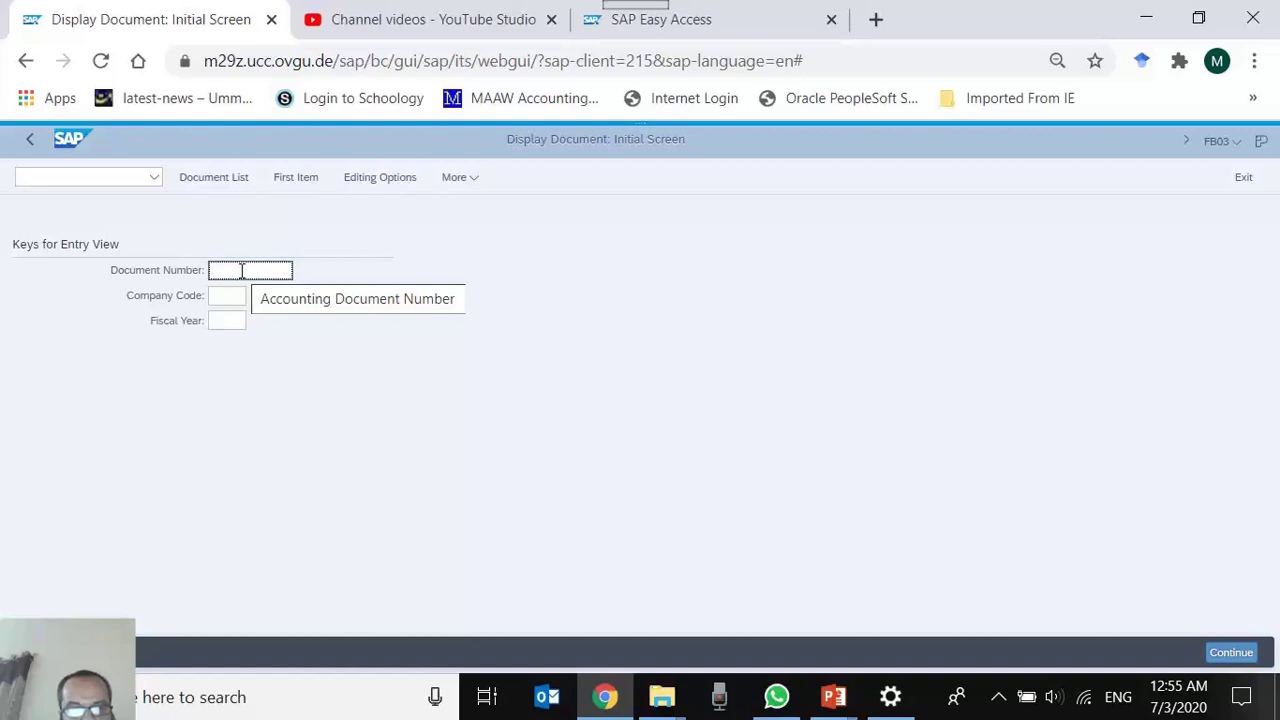
{"action": "left_click", "coordinate": [224, 294]}
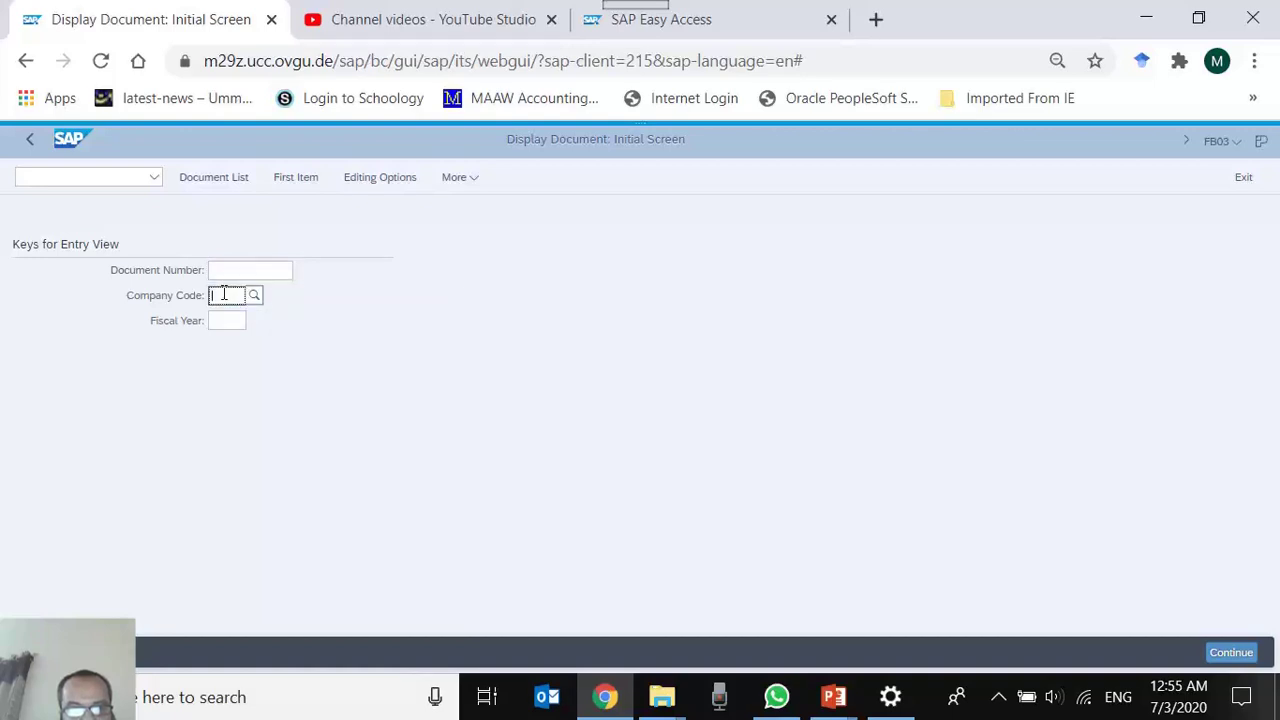
{"action": "left_click", "coordinate": [224, 269]}
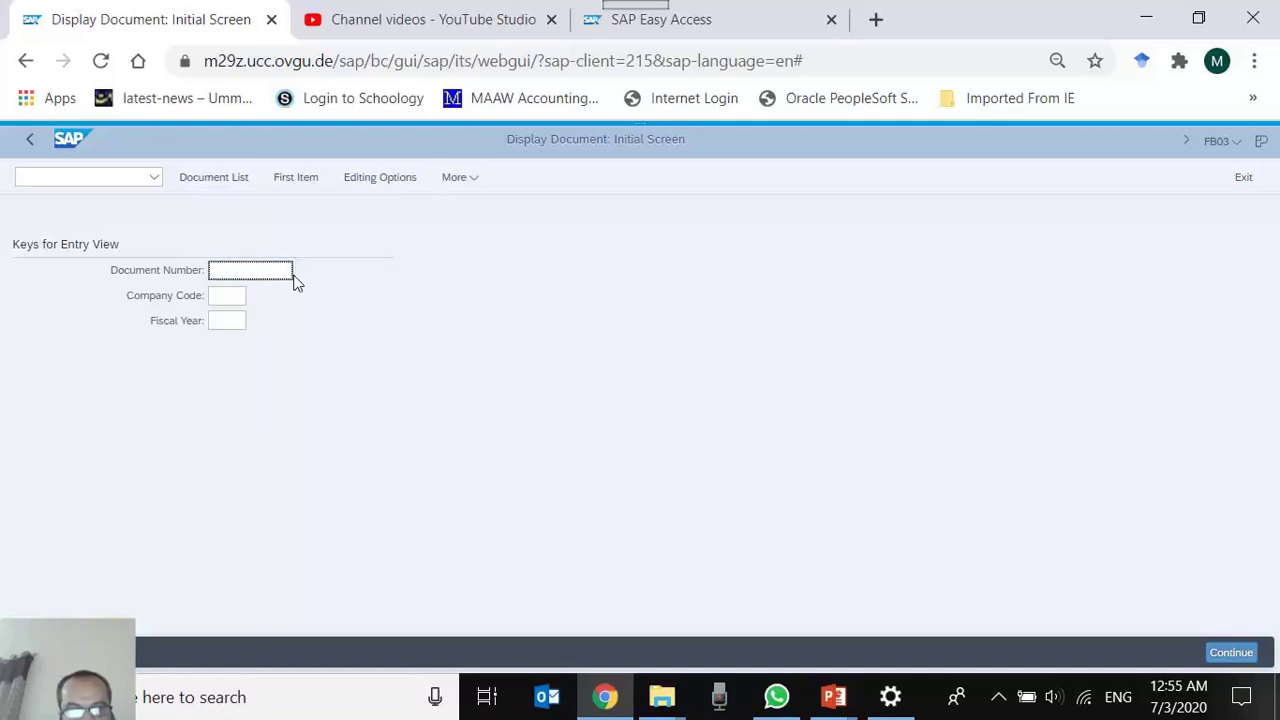
{"action": "left_click", "coordinate": [218, 297]}
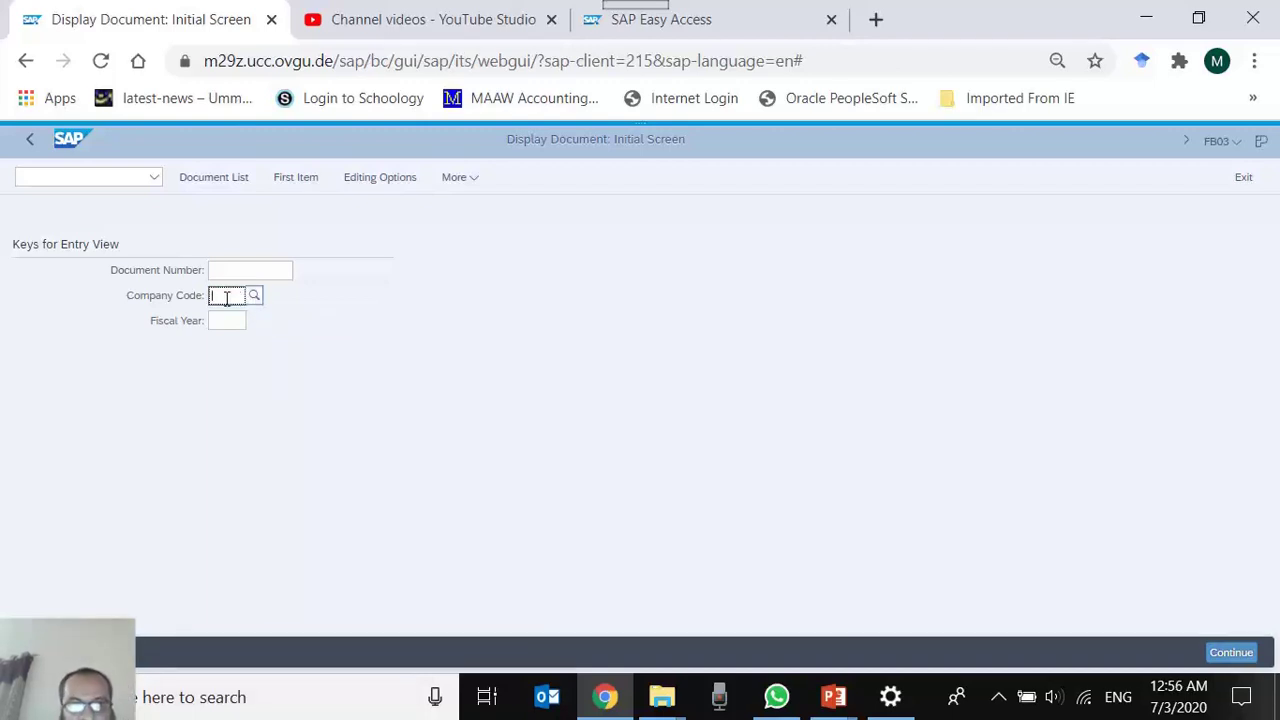
{"action": "key", "text": "F4"}
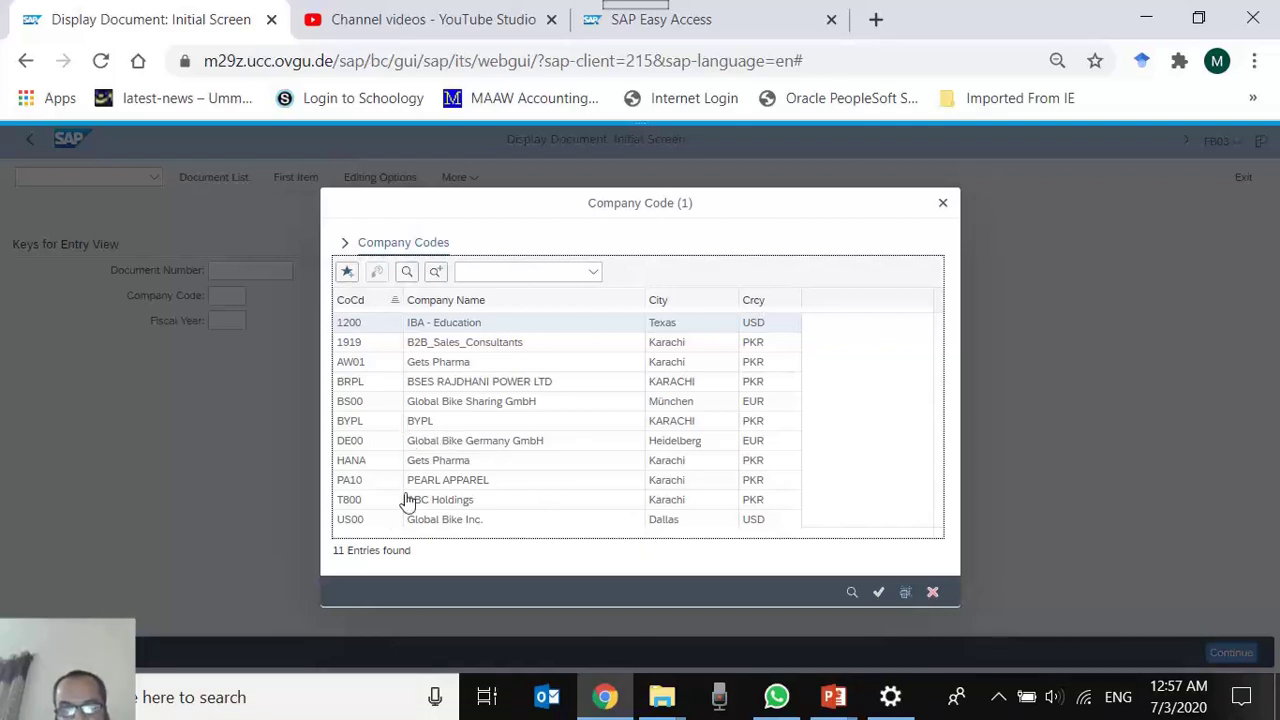
- Select company code US00 (Global Bike Inc.), then return to the SAP Easy Access menu
{"action": "left_click", "coordinate": [432, 527]}
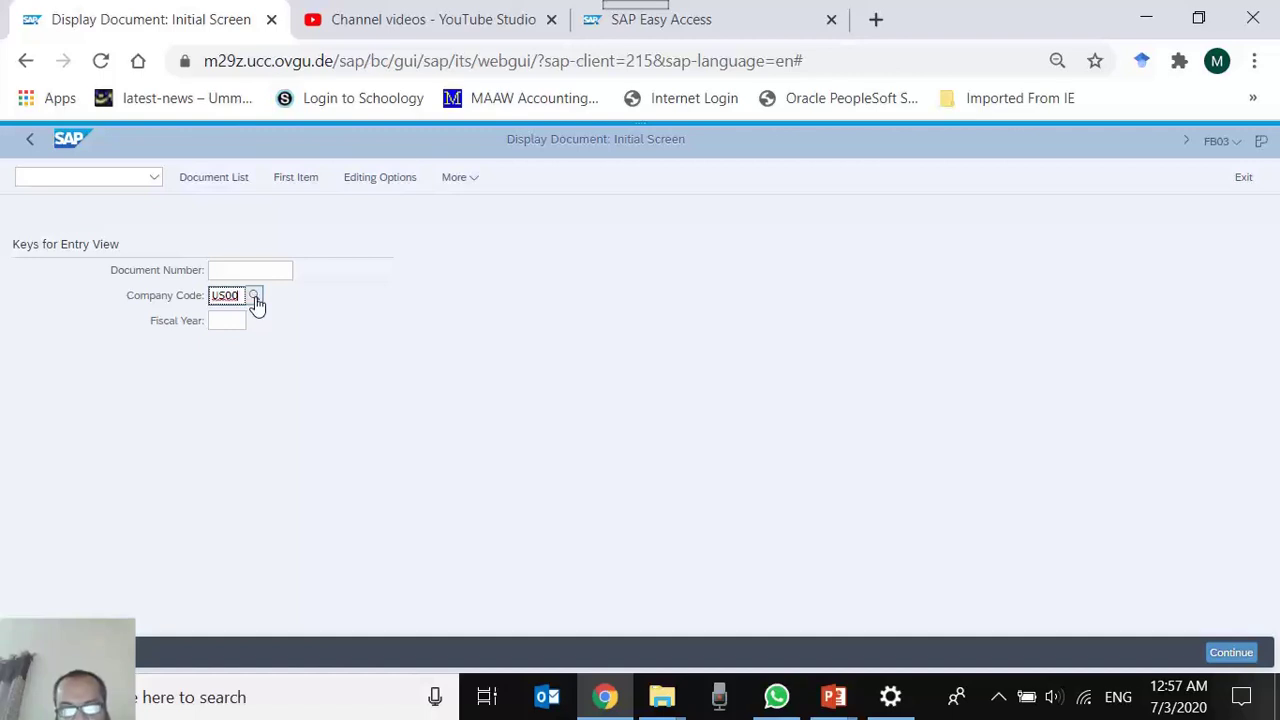
{"action": "left_click", "coordinate": [249, 270]}
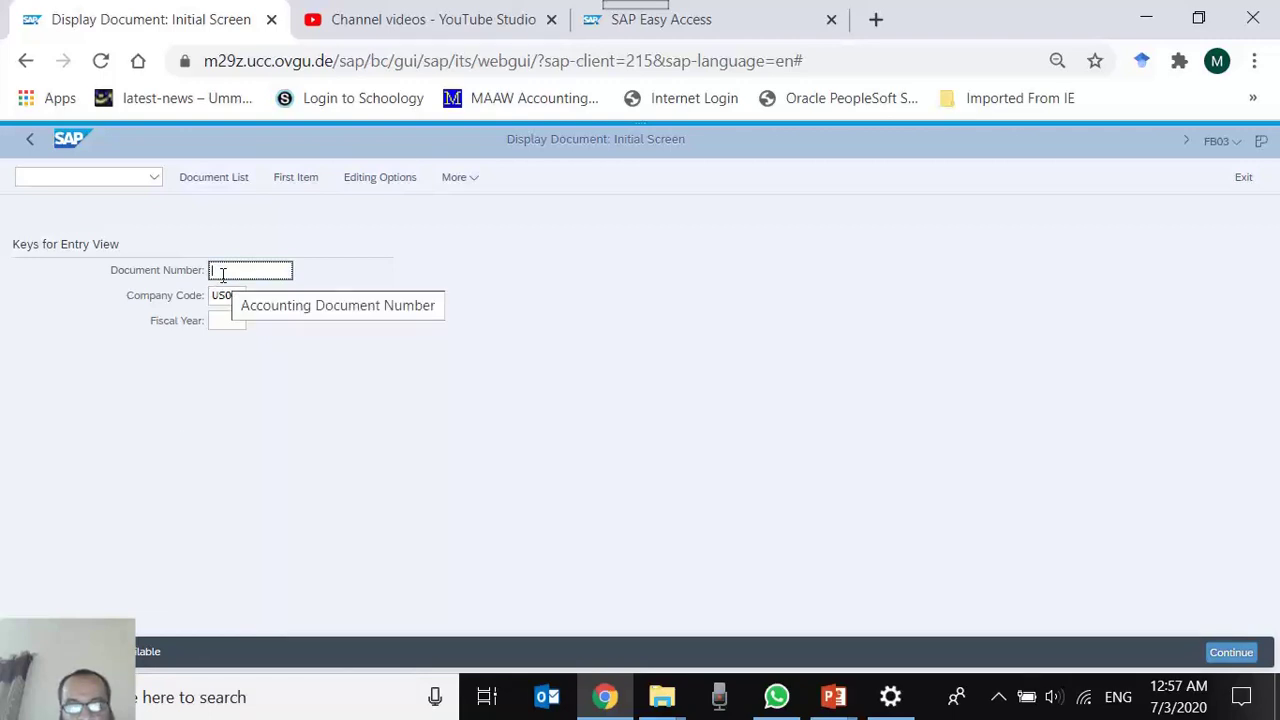
{"action": "left_click", "coordinate": [223, 320]}
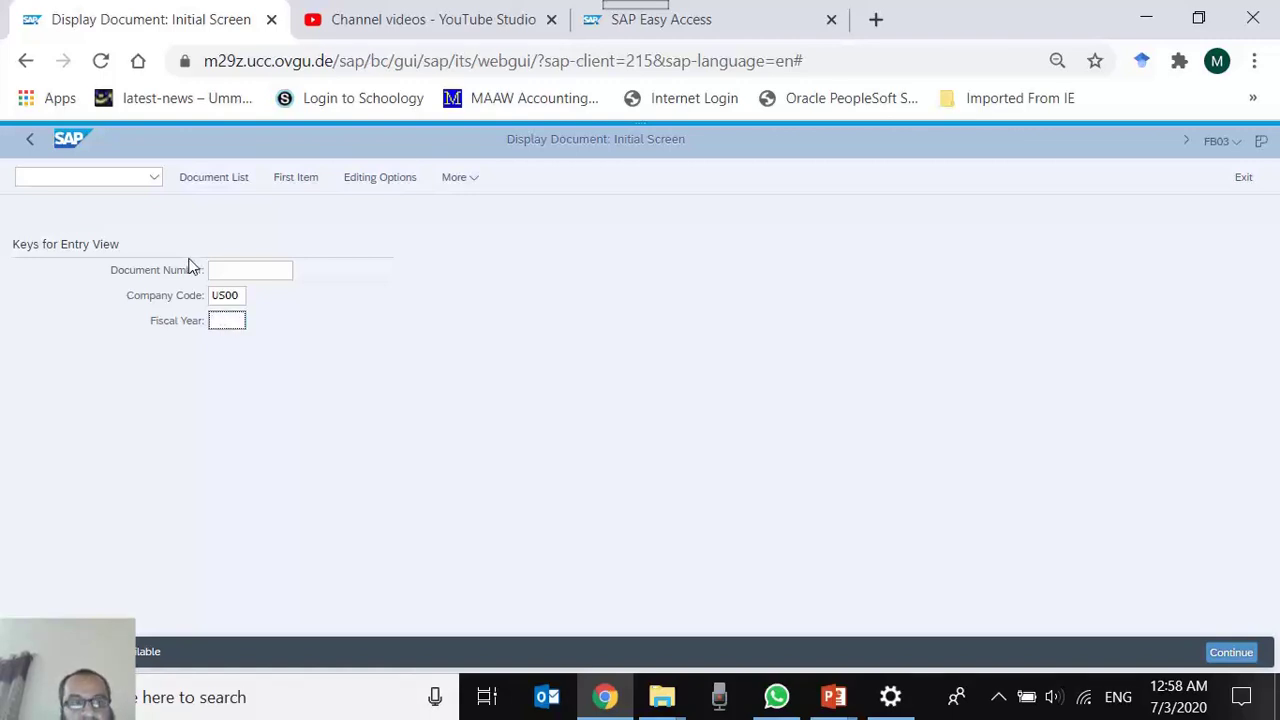
{"action": "left_click", "coordinate": [227, 296]}
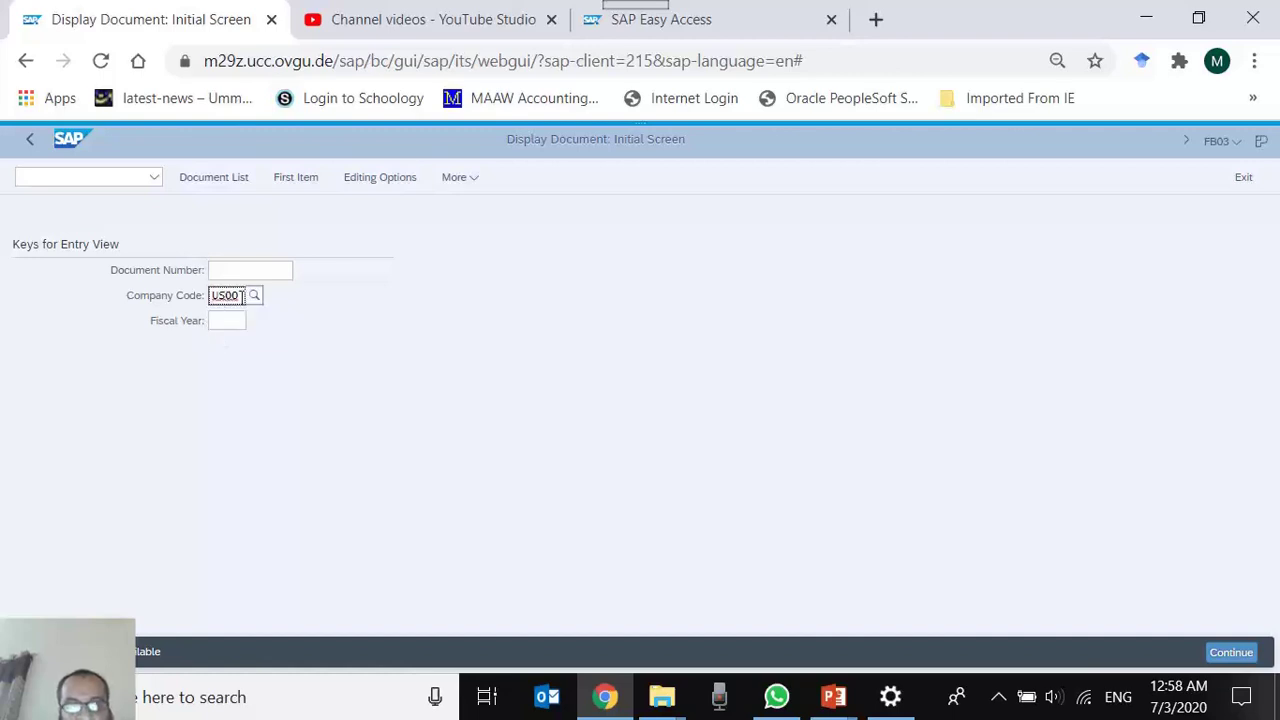
{"action": "left_click", "coordinate": [26, 62]}
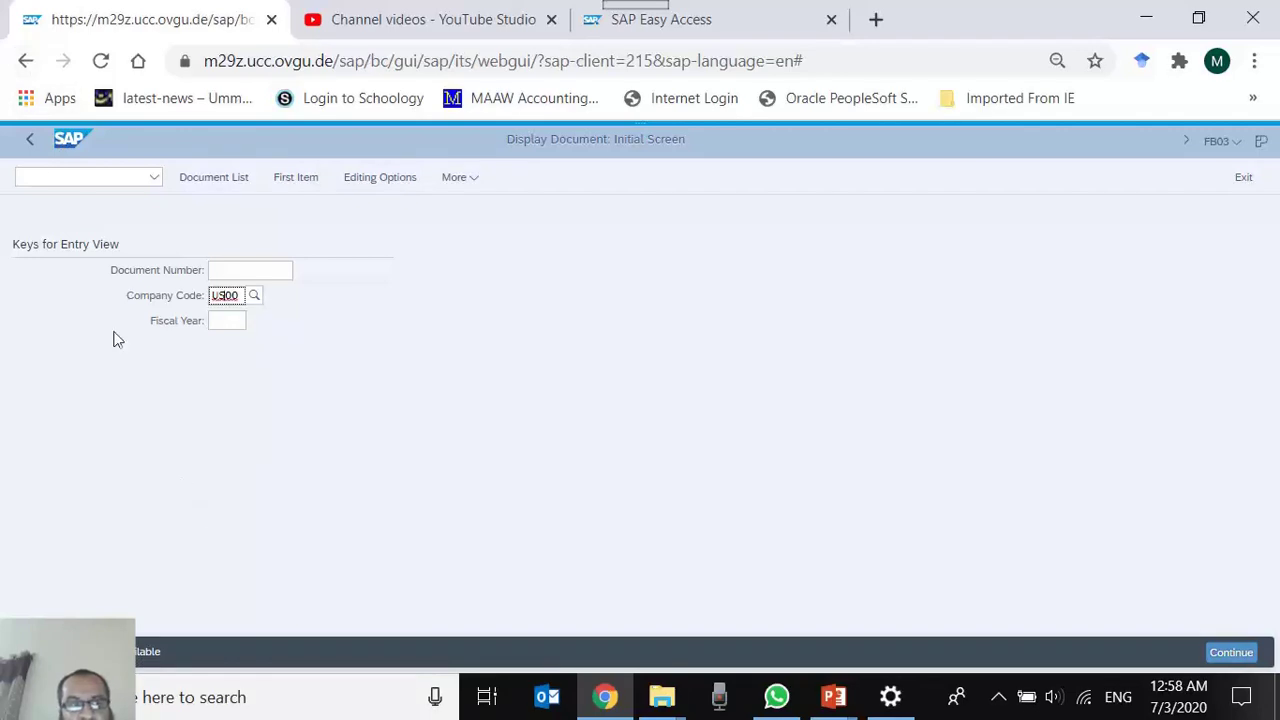
{"action": "left_click", "coordinate": [30, 140]}
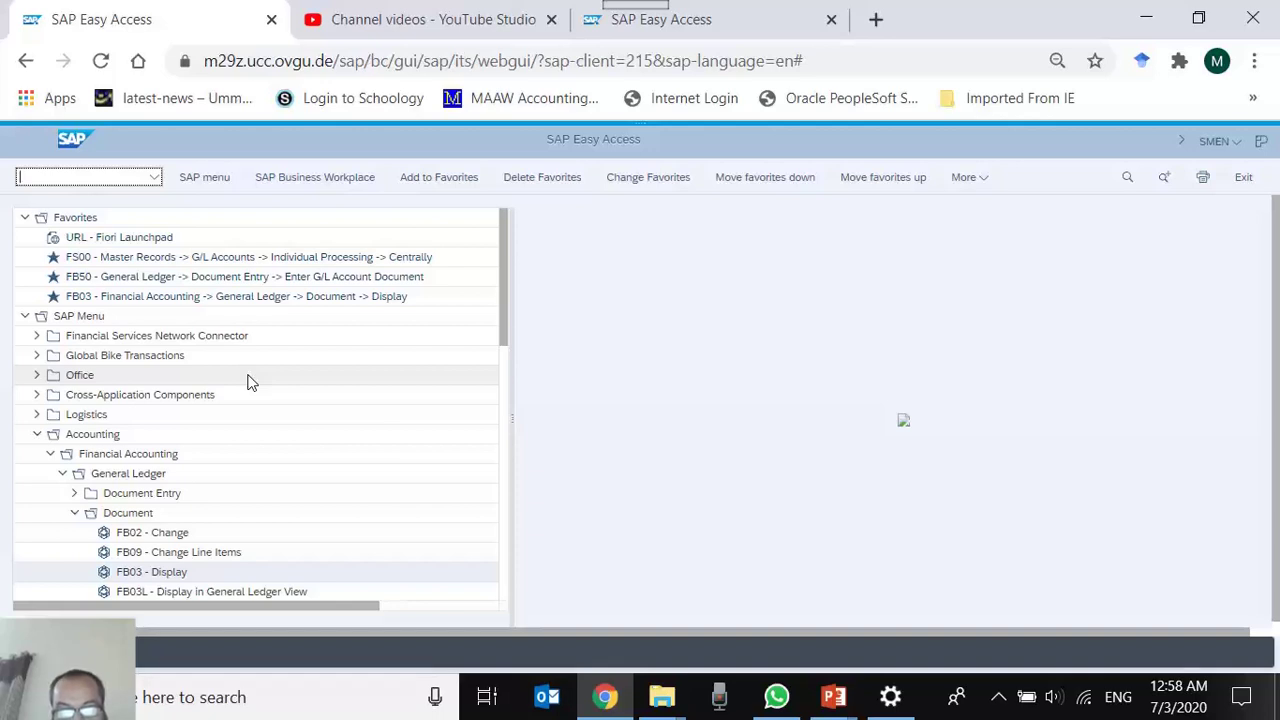
{"action": "left_click", "coordinate": [74, 496]}
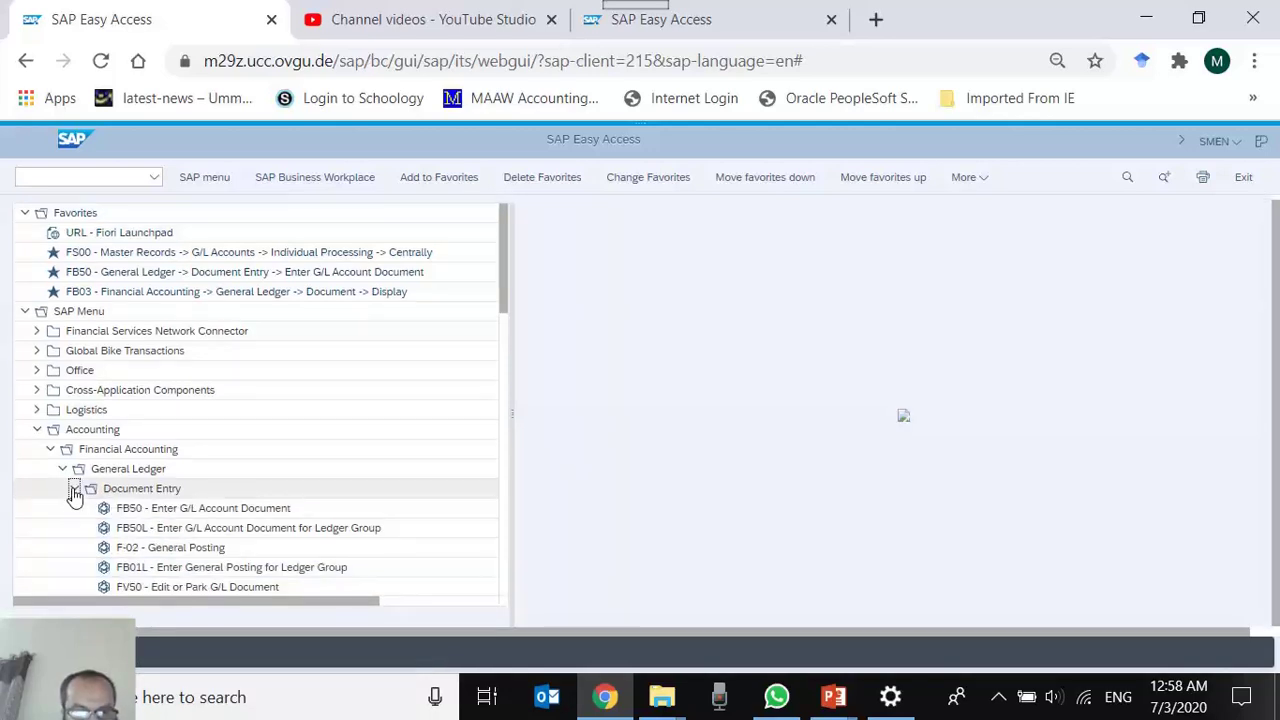
{"action": "left_click", "coordinate": [74, 490]}
{"action": "left_click", "coordinate": [90, 508]}
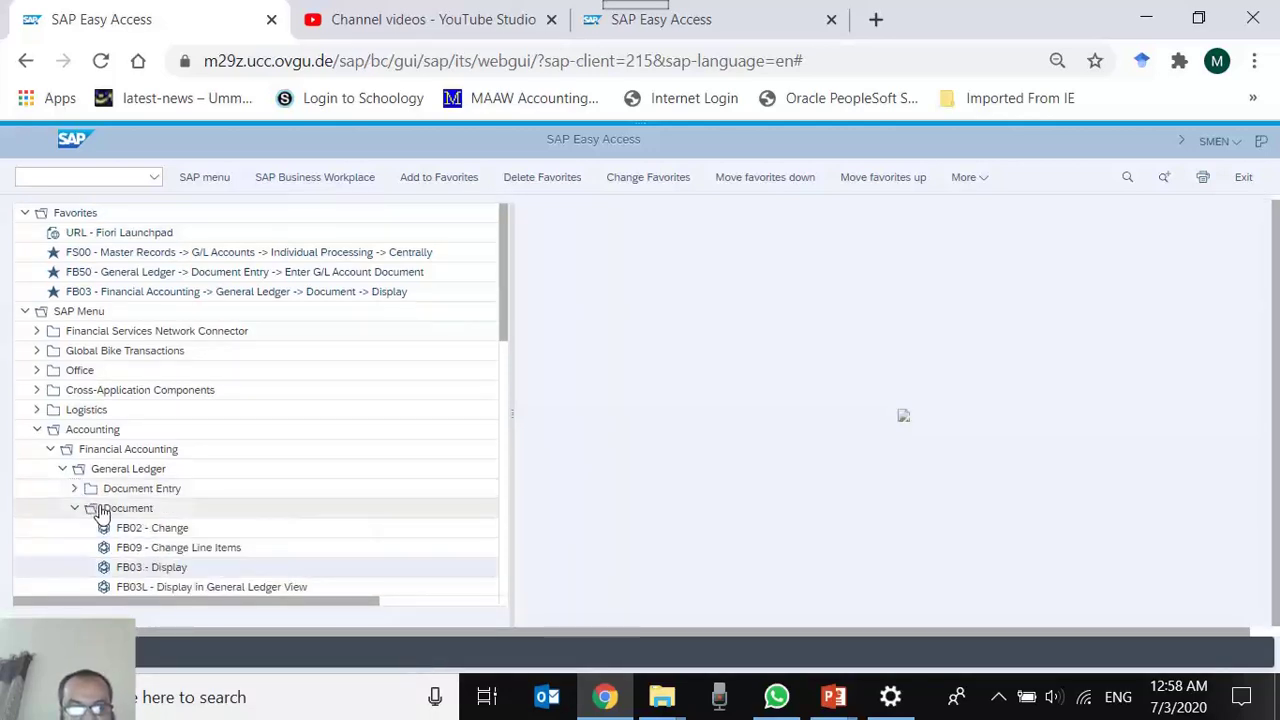
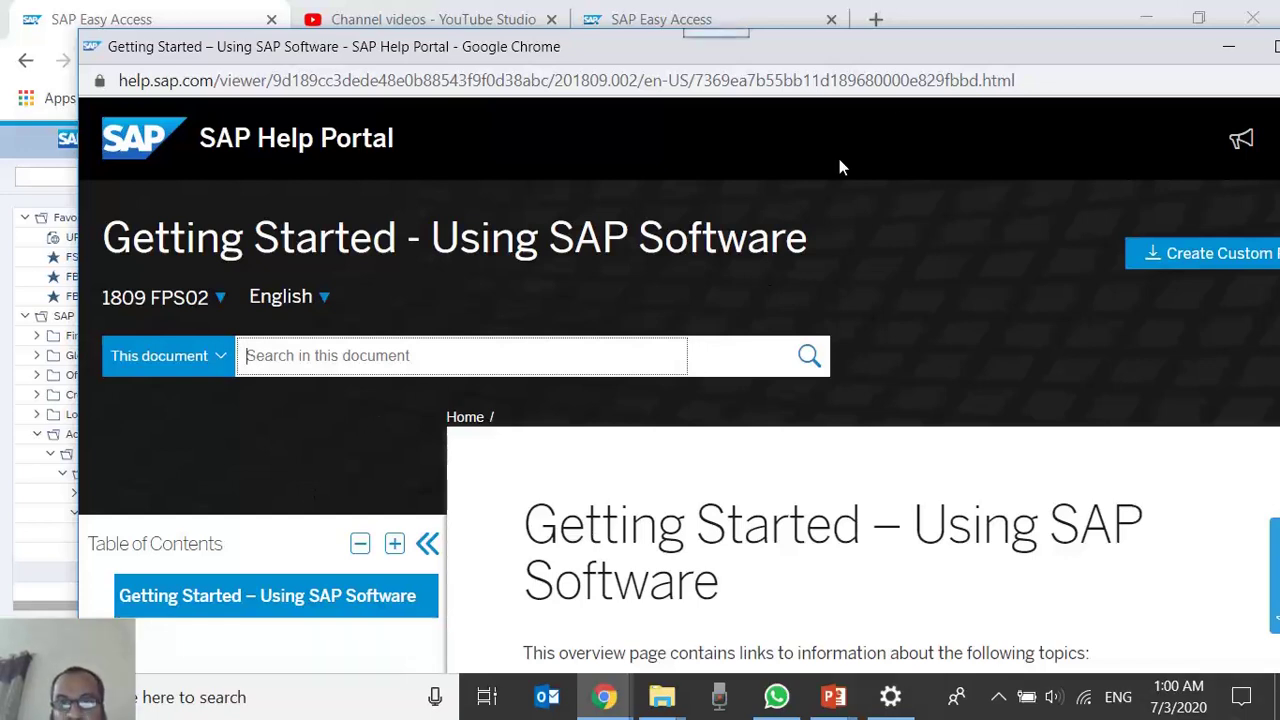
- Close the SAP Help Portal window and return to the slide show on slide 22, Help Functions
{"action": "left_click_drag", "start_coordinate": [924, 46], "coordinate": [833, 69]}
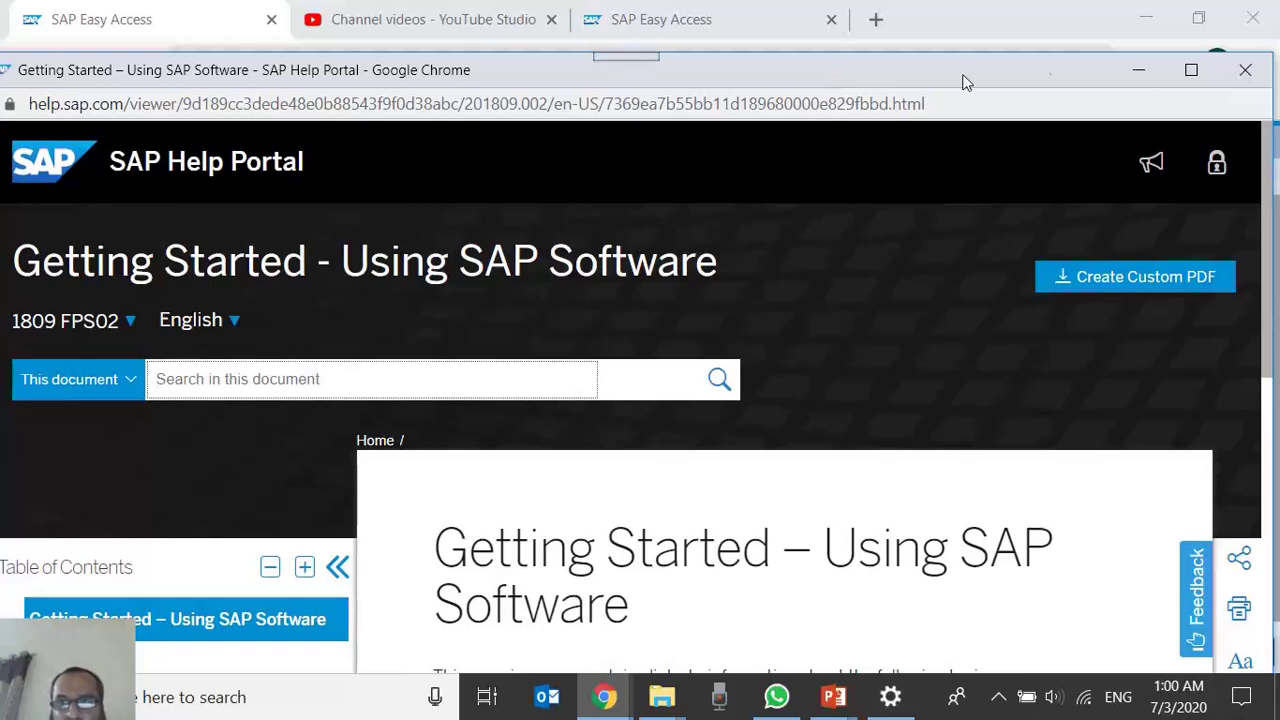
{"action": "left_click", "coordinate": [1245, 70]}
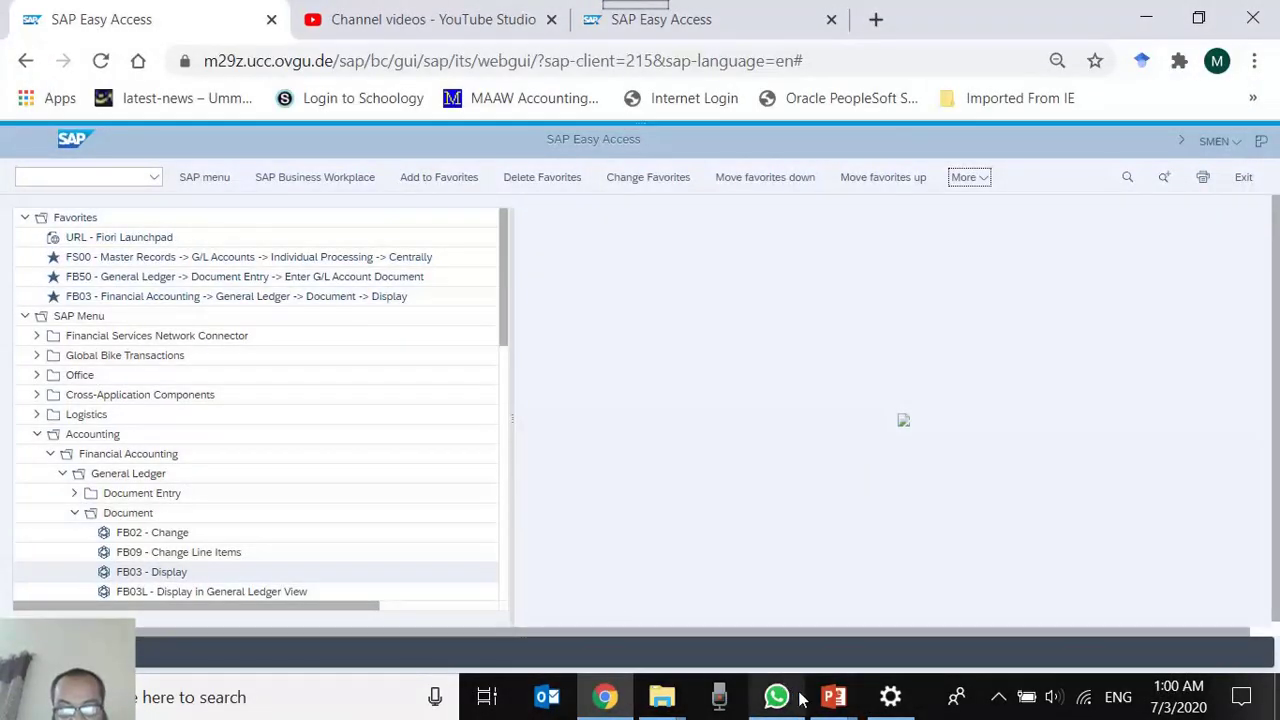
{"action": "left_click", "coordinate": [835, 700]}
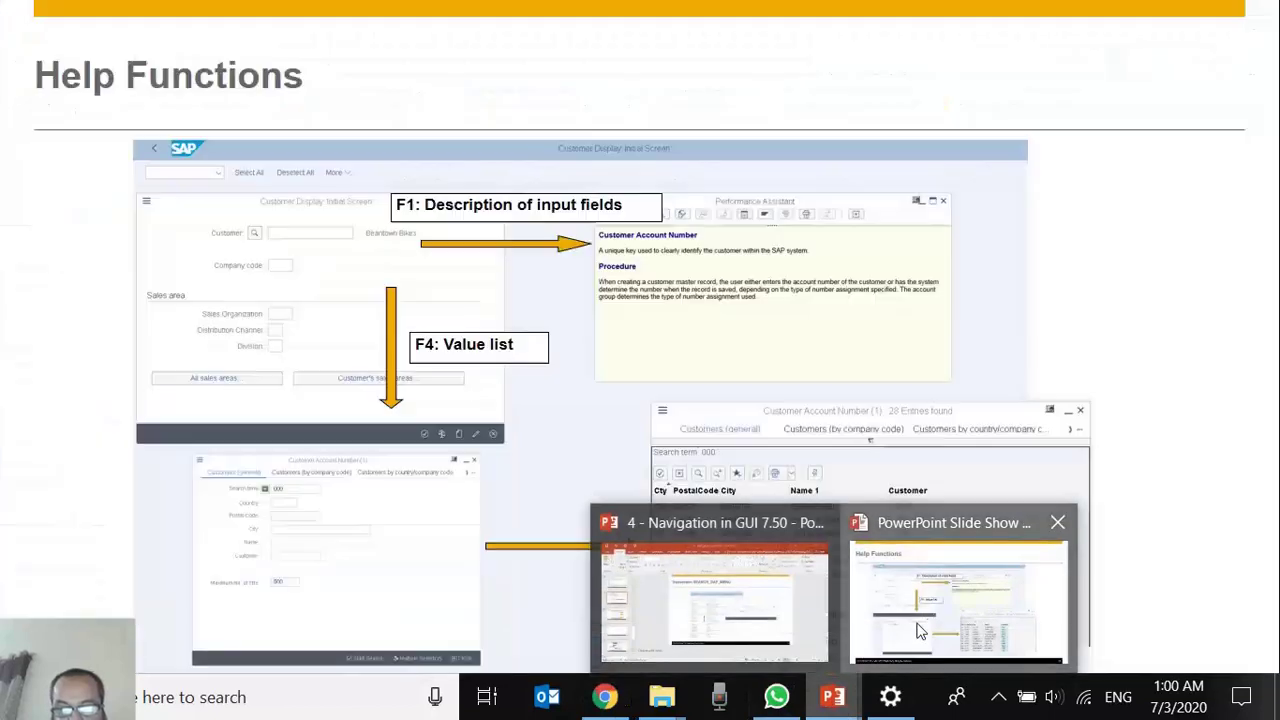
- Advance through slides 23–26 (agenda, local PC and SAP system profile settings), then switch to SAP Easy Access
{"action": "left_click", "coordinate": [918, 628]}
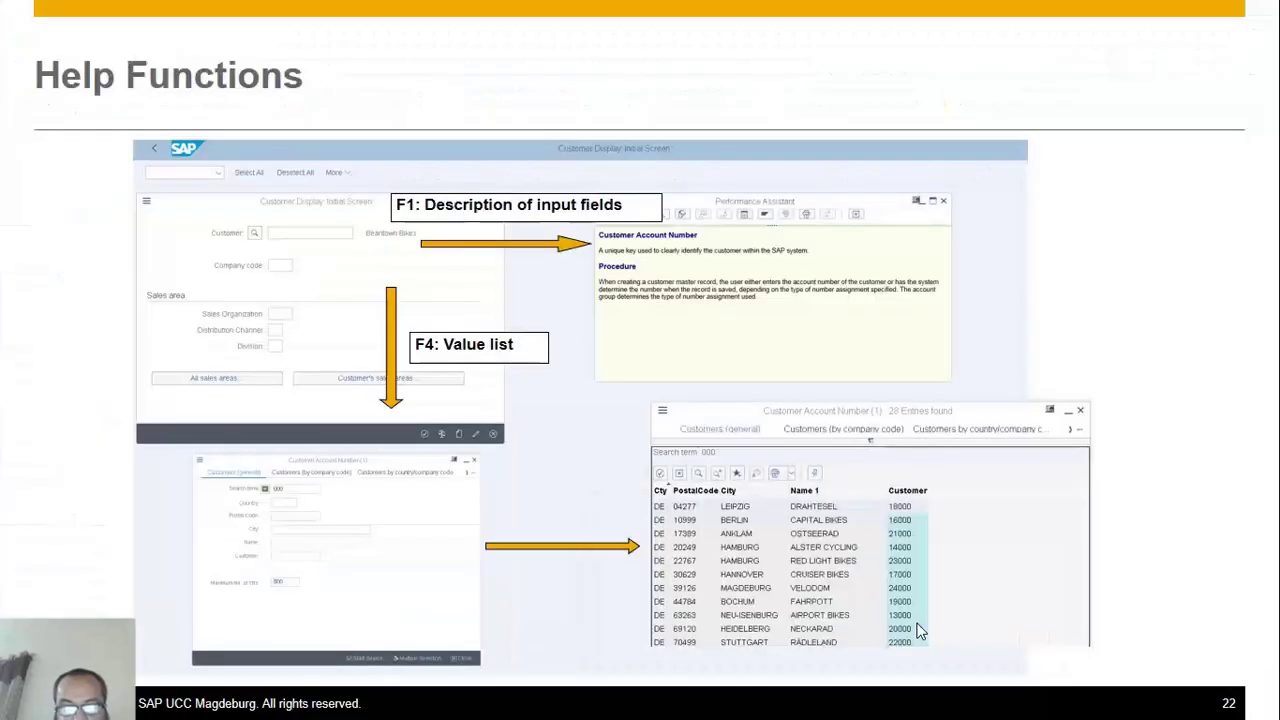
{"action": "left_click", "coordinate": [920, 630]}
{"action": "left_click", "coordinate": [920, 630]}
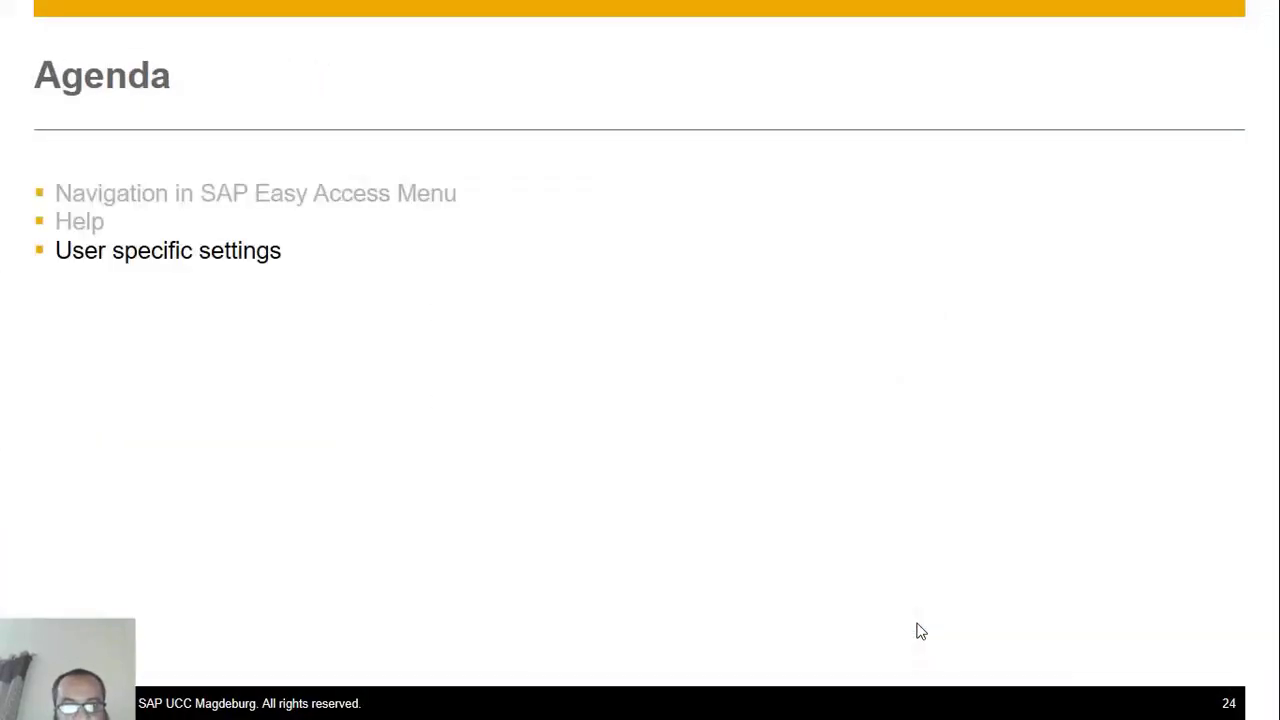
{"action": "left_click", "coordinate": [921, 631]}
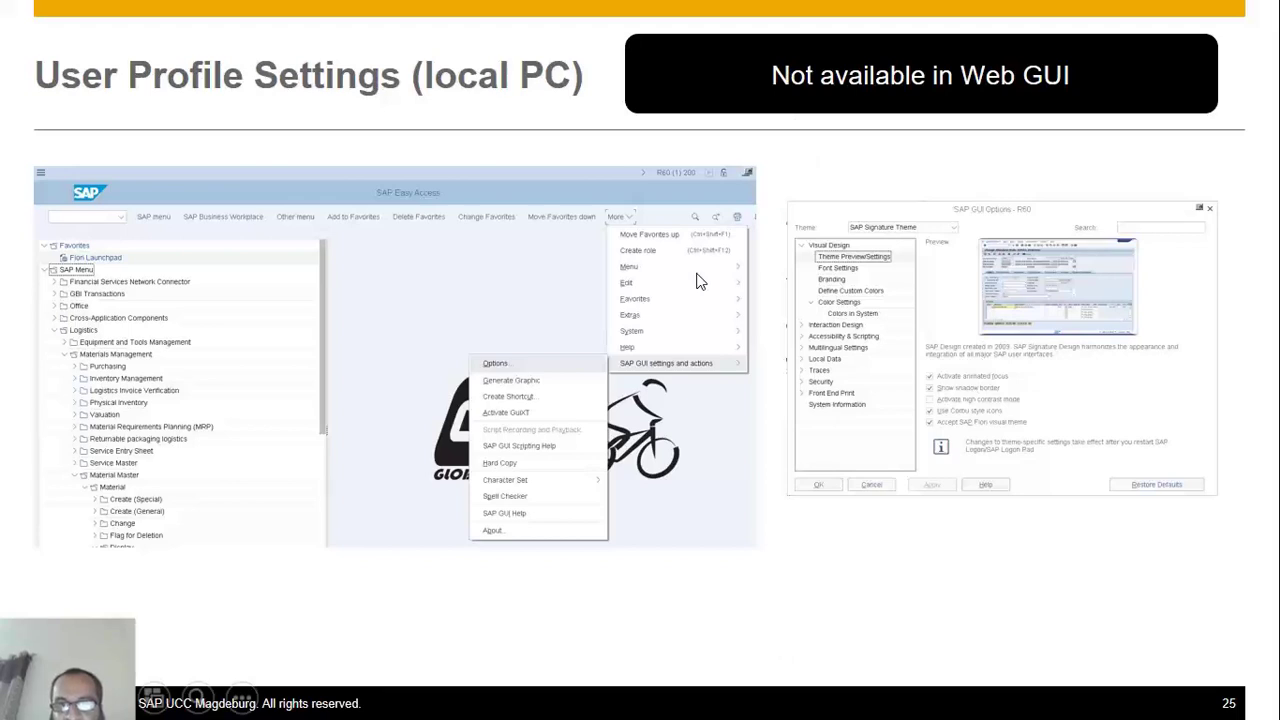
{"action": "key", "text": "Right"}
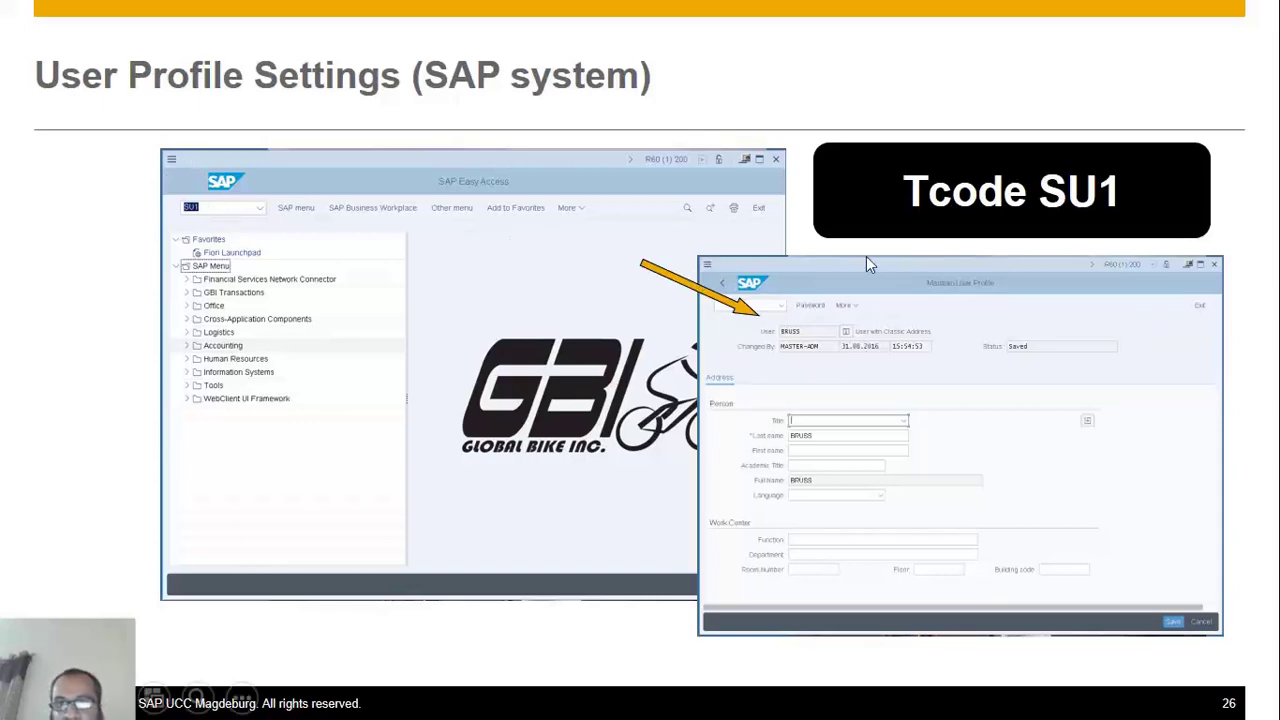
{"action": "key", "text": "alt+Tab"}
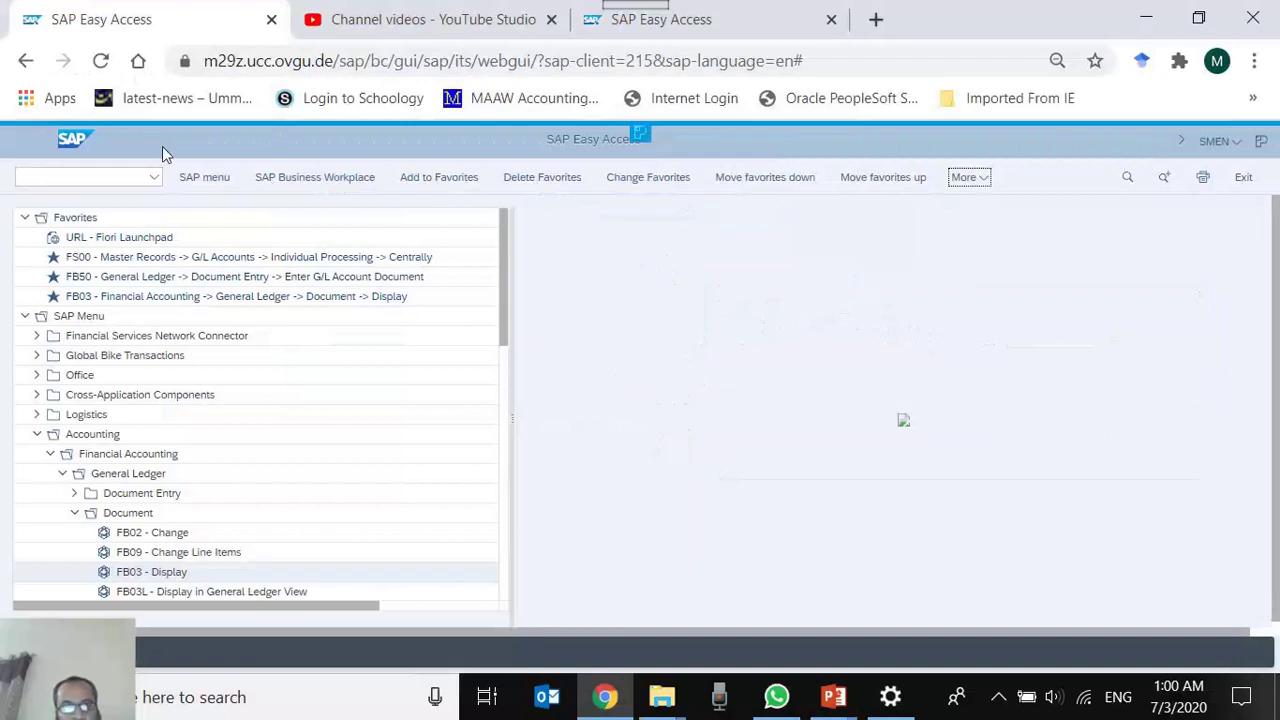
- Run transaction SU1 to open the Maintain User Profile screen
{"action": "left_click", "coordinate": [121, 174]}
{"action": "type", "text": "su"}
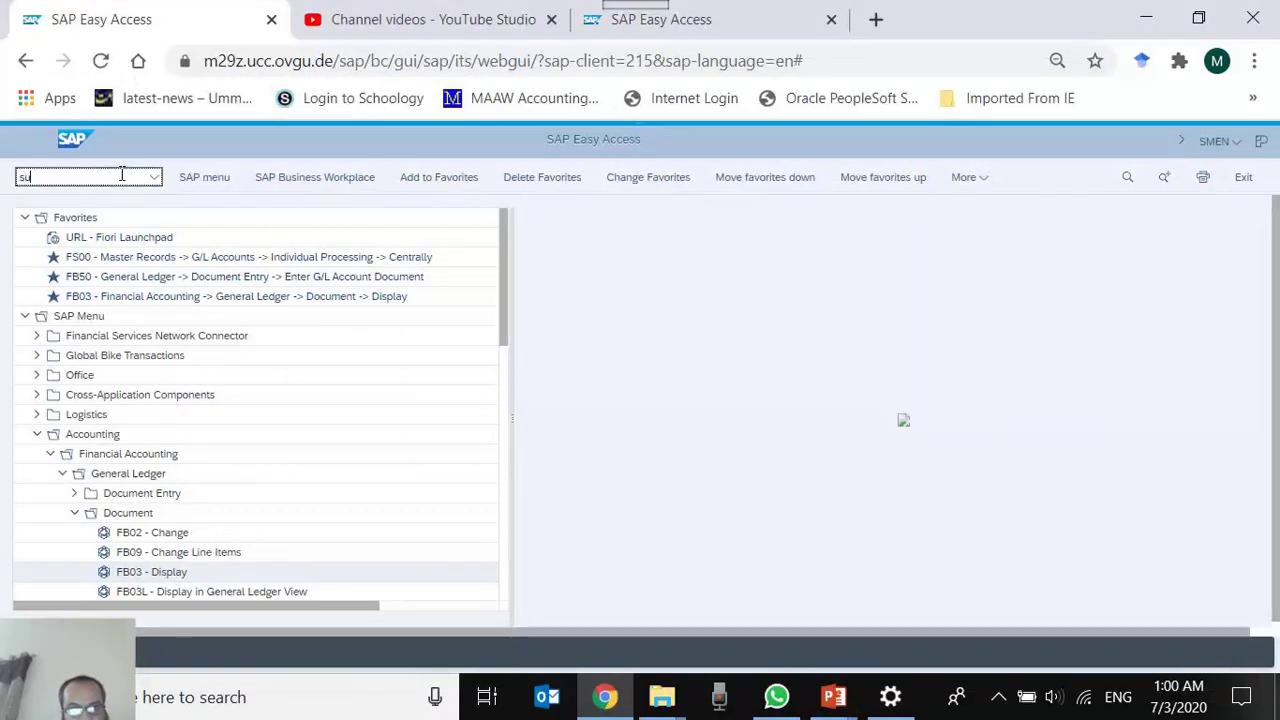
{"action": "type", "text": "1"}
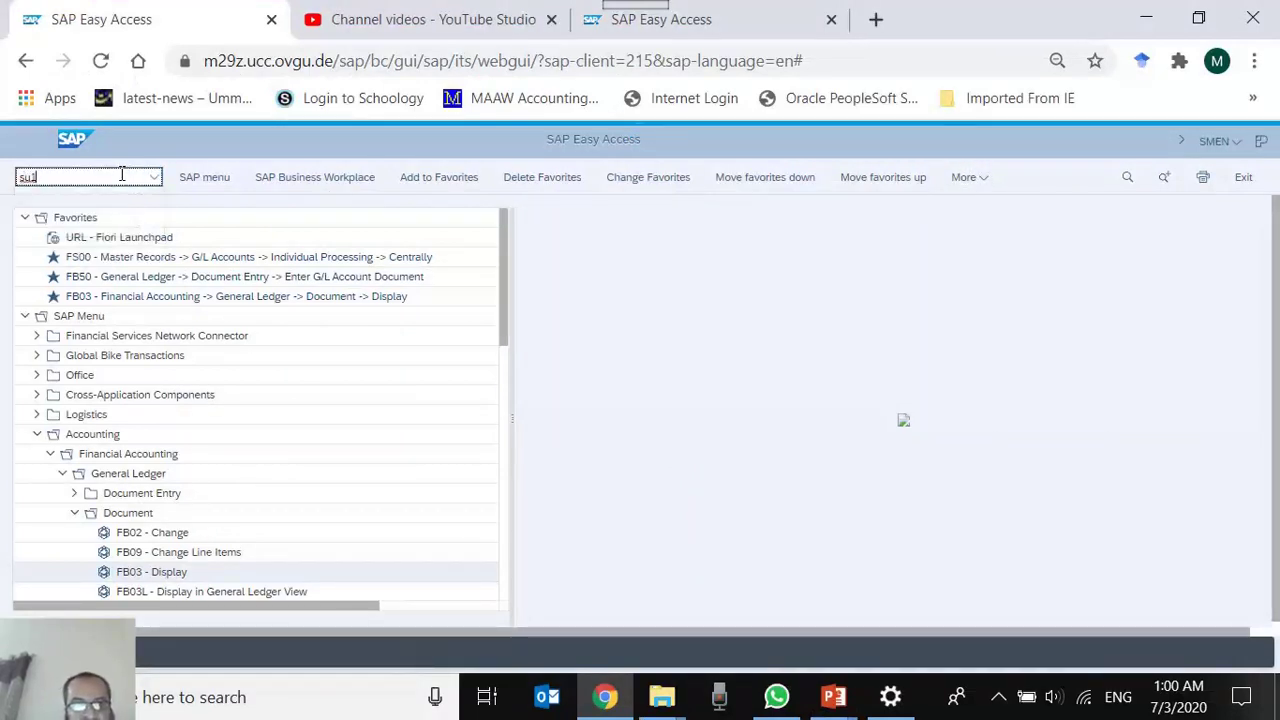
{"action": "key", "text": "Return"}
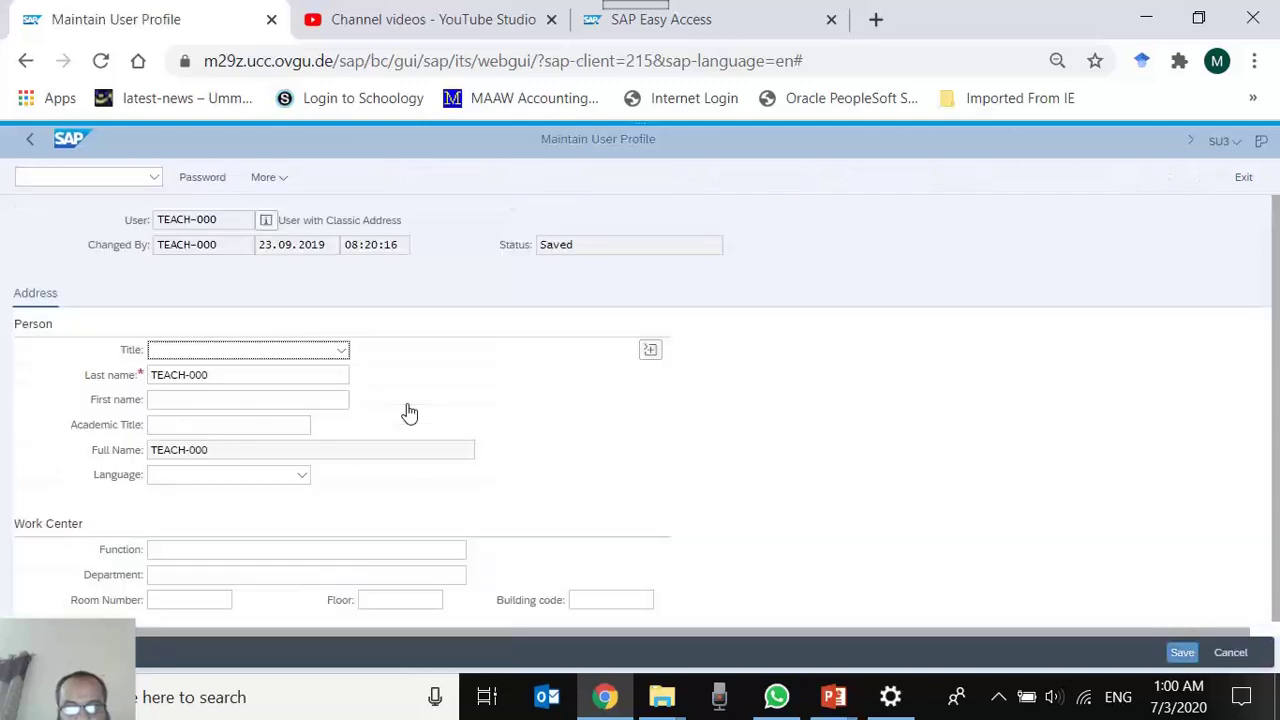
- Choose Mr. as the Title in the user's address data
{"action": "left_click", "coordinate": [267, 356]}
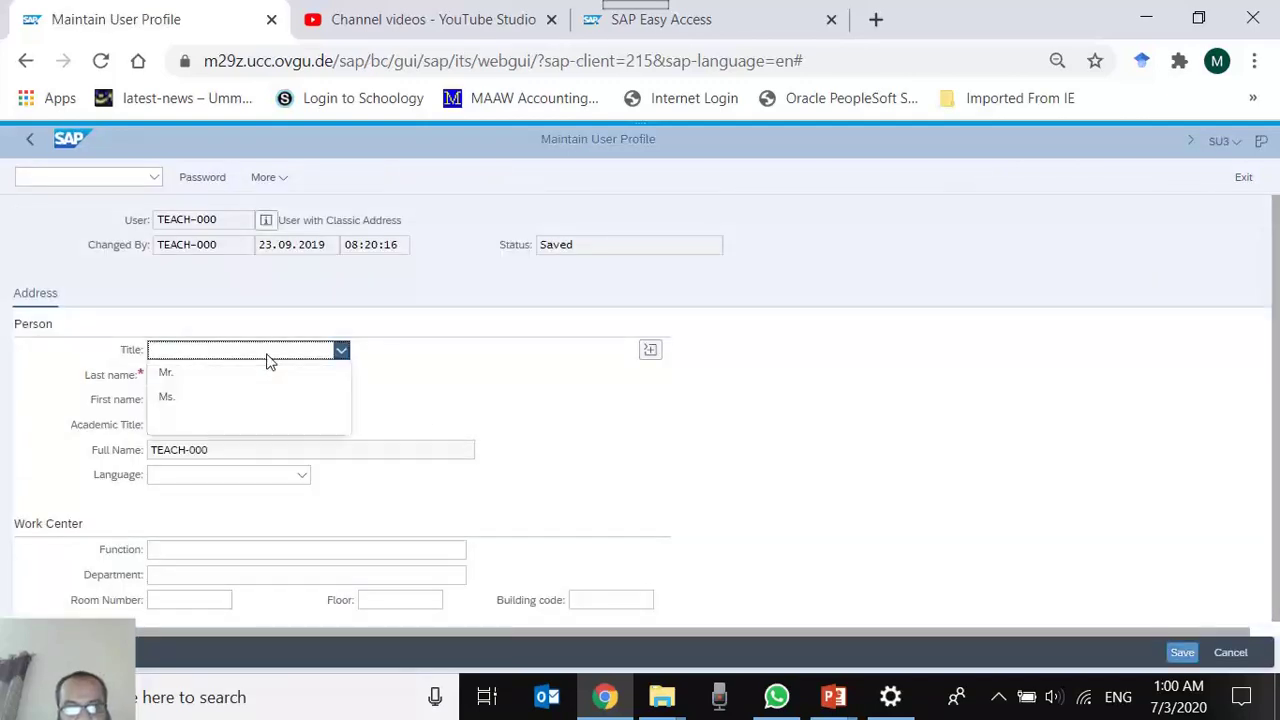
{"action": "left_click", "coordinate": [237, 376]}
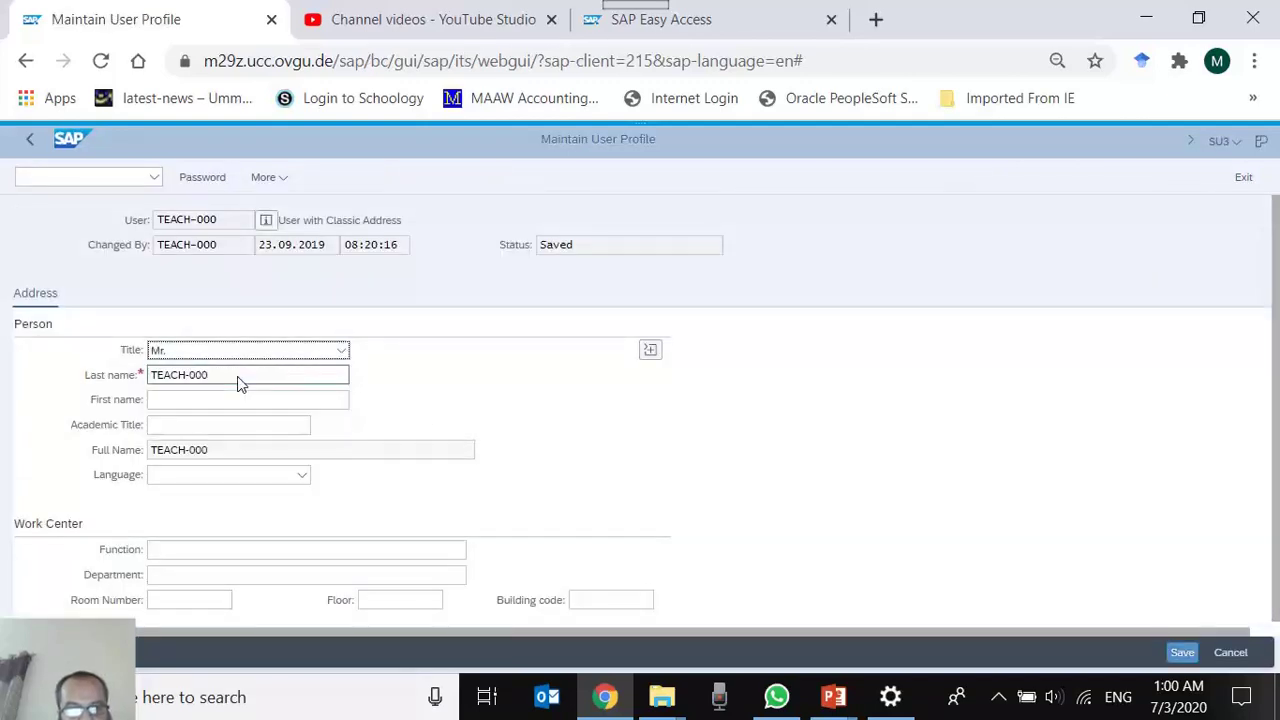
{"action": "left_click", "coordinate": [239, 375]}
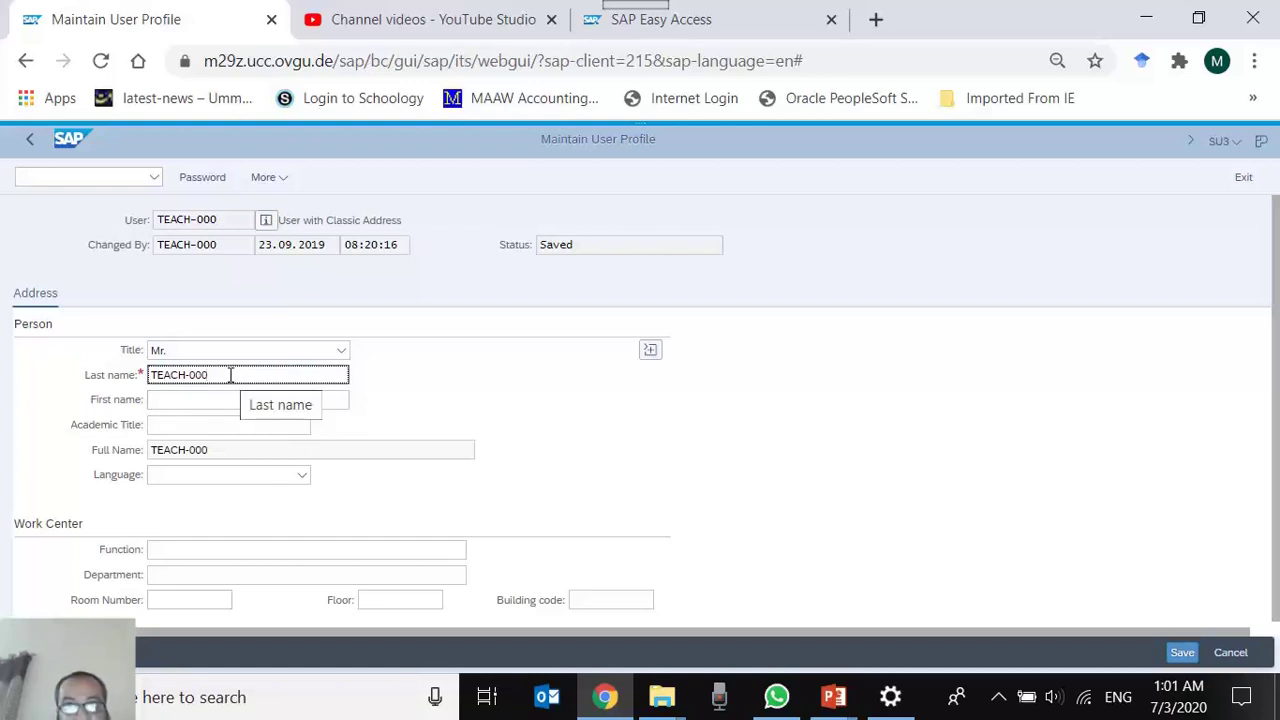
- Type the user's first name into the First name field, correcting a typo at its end
{"action": "left_click", "coordinate": [231, 397]}
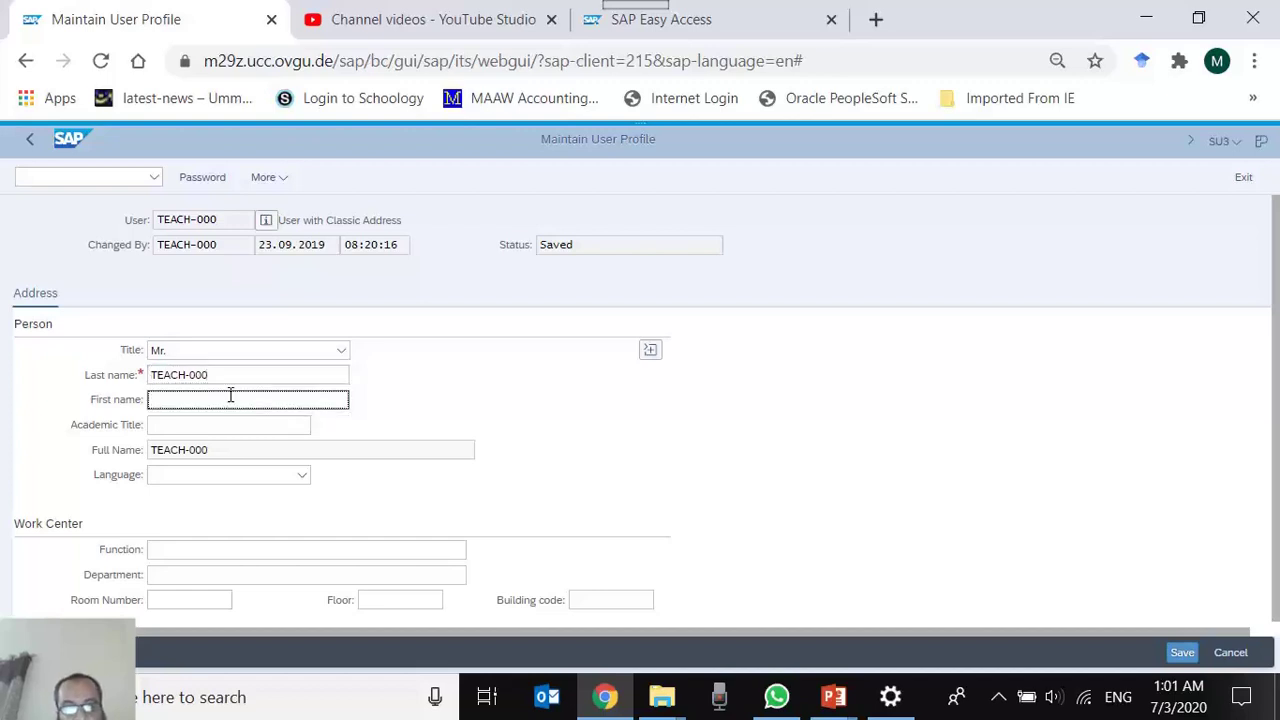
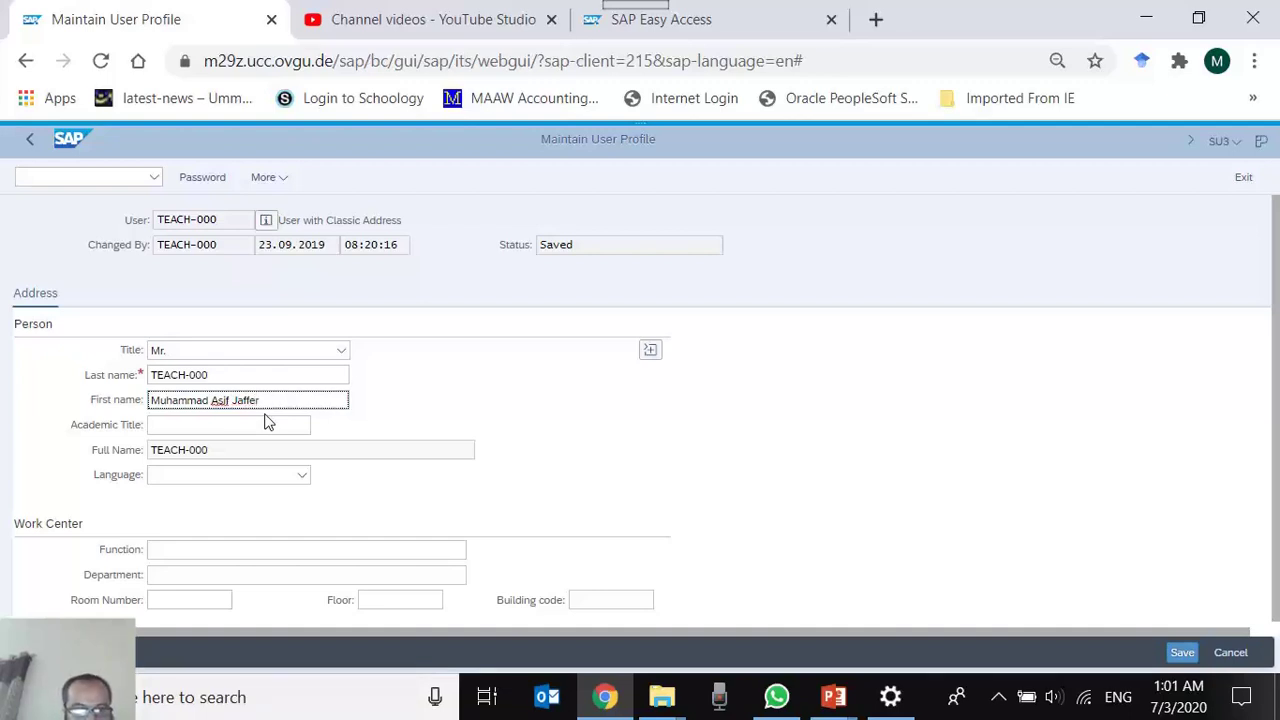
{"action": "left_click", "coordinate": [266, 424]}
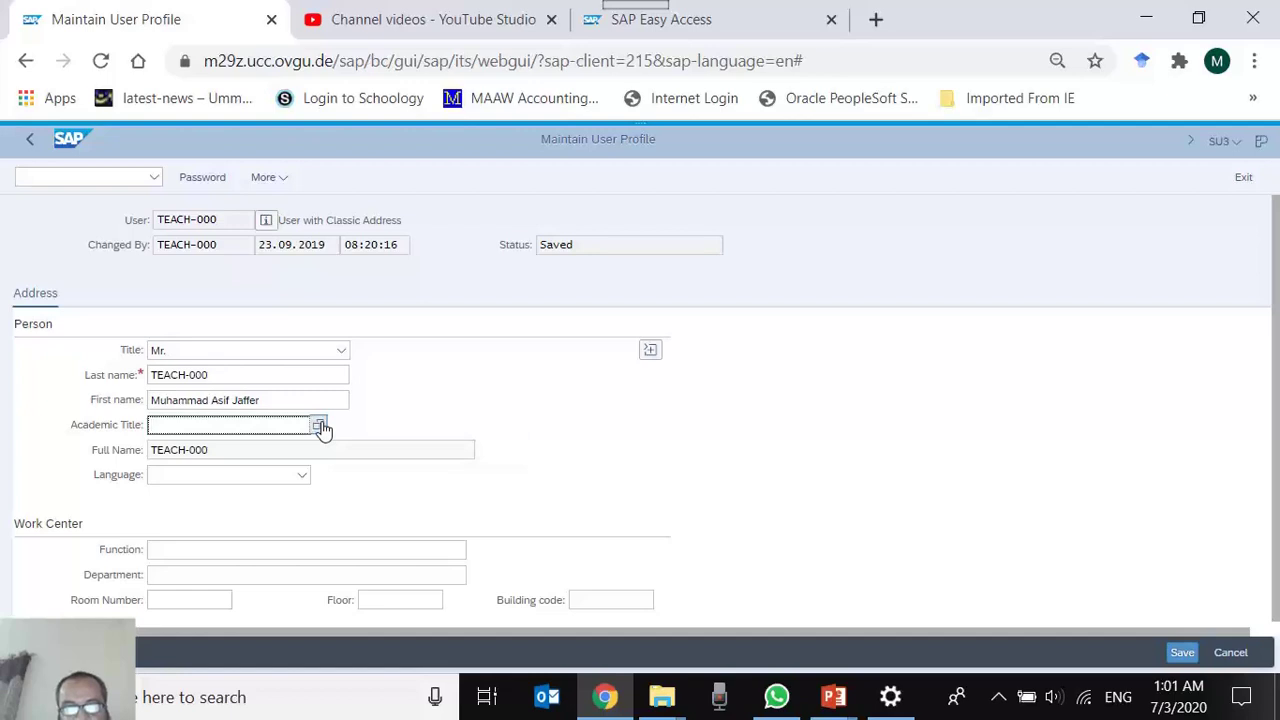
- Pick Dr. as the Academic Title from the value list, leaving Language unselected
{"action": "left_click", "coordinate": [322, 428]}
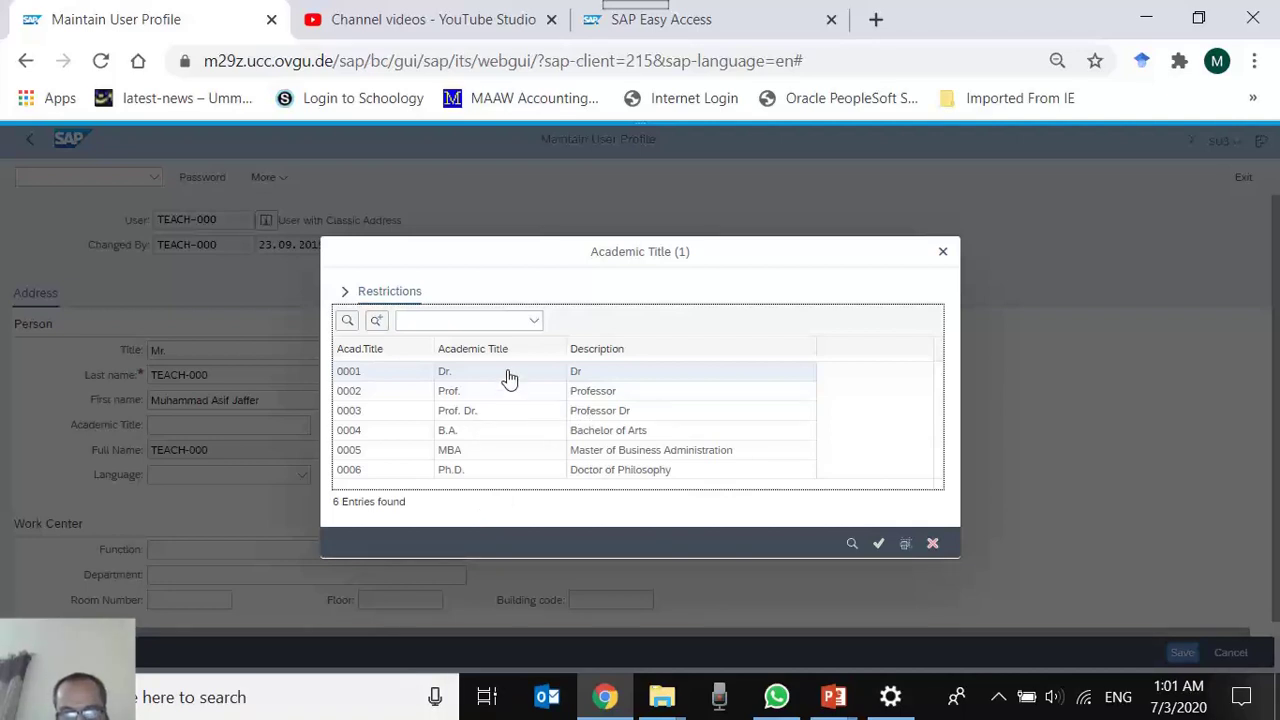
{"action": "left_click", "coordinate": [509, 378]}
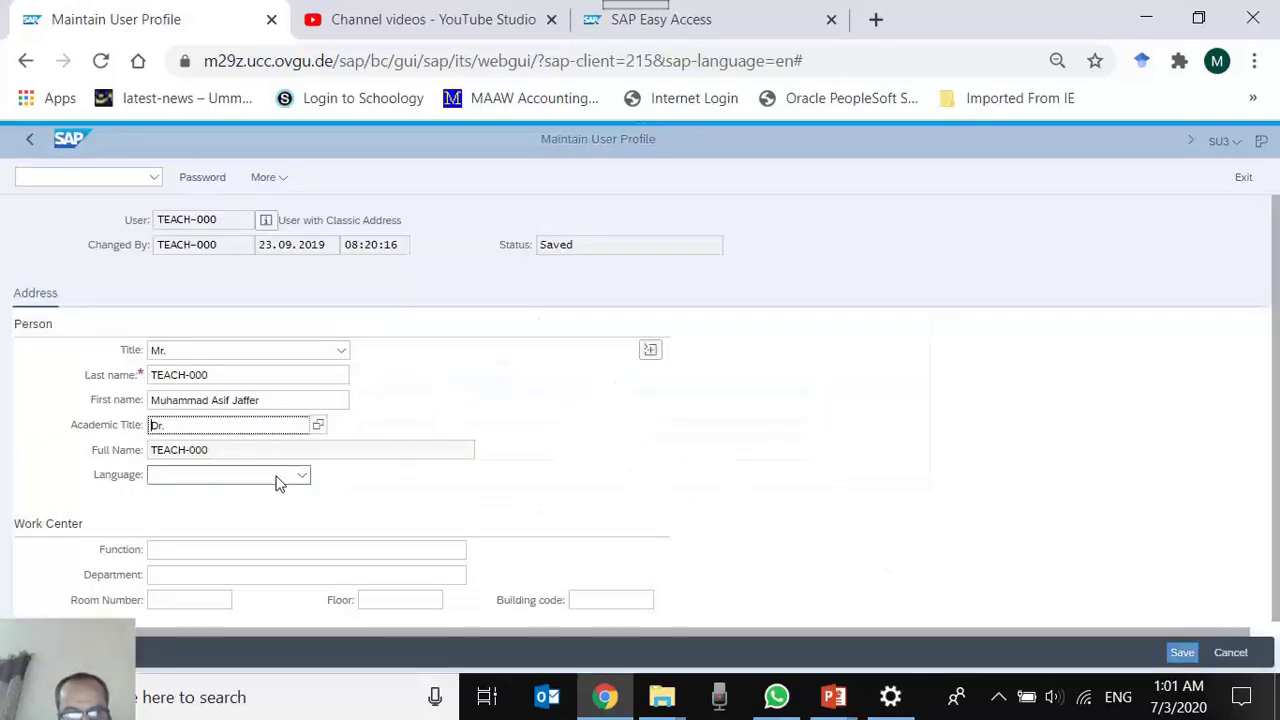
{"action": "left_click", "coordinate": [302, 476]}
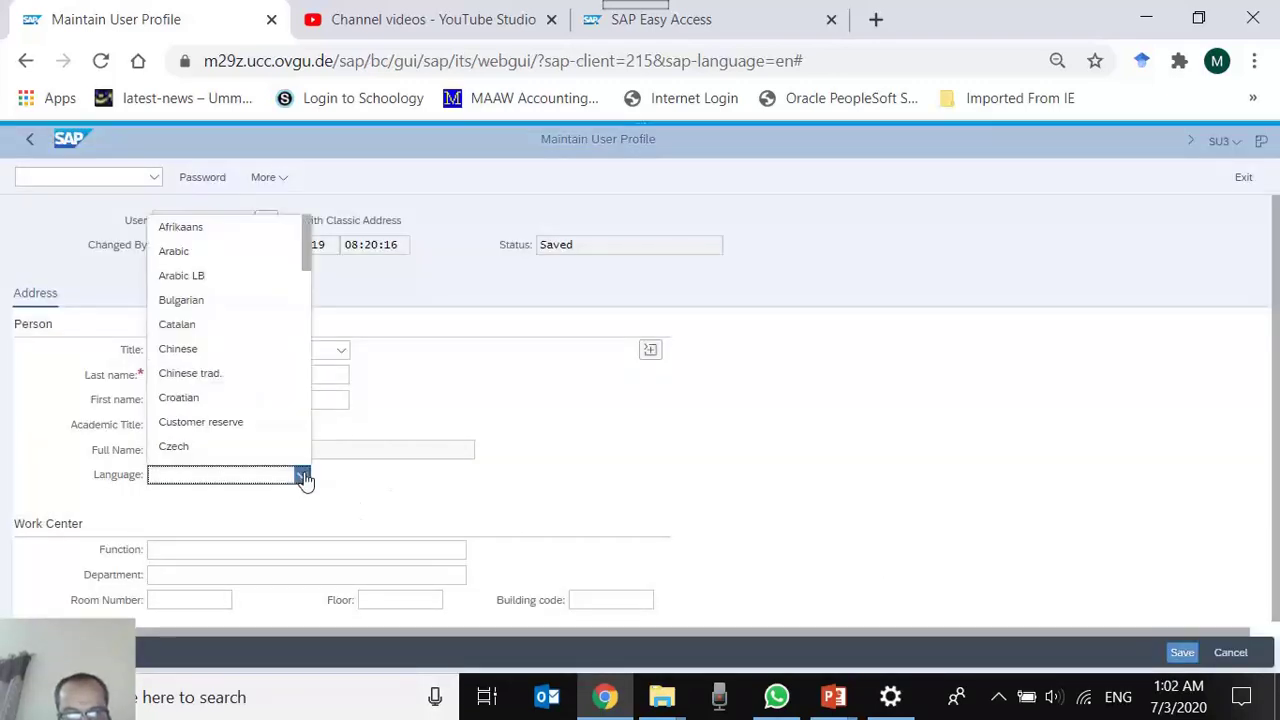
{"action": "left_click", "coordinate": [303, 476]}
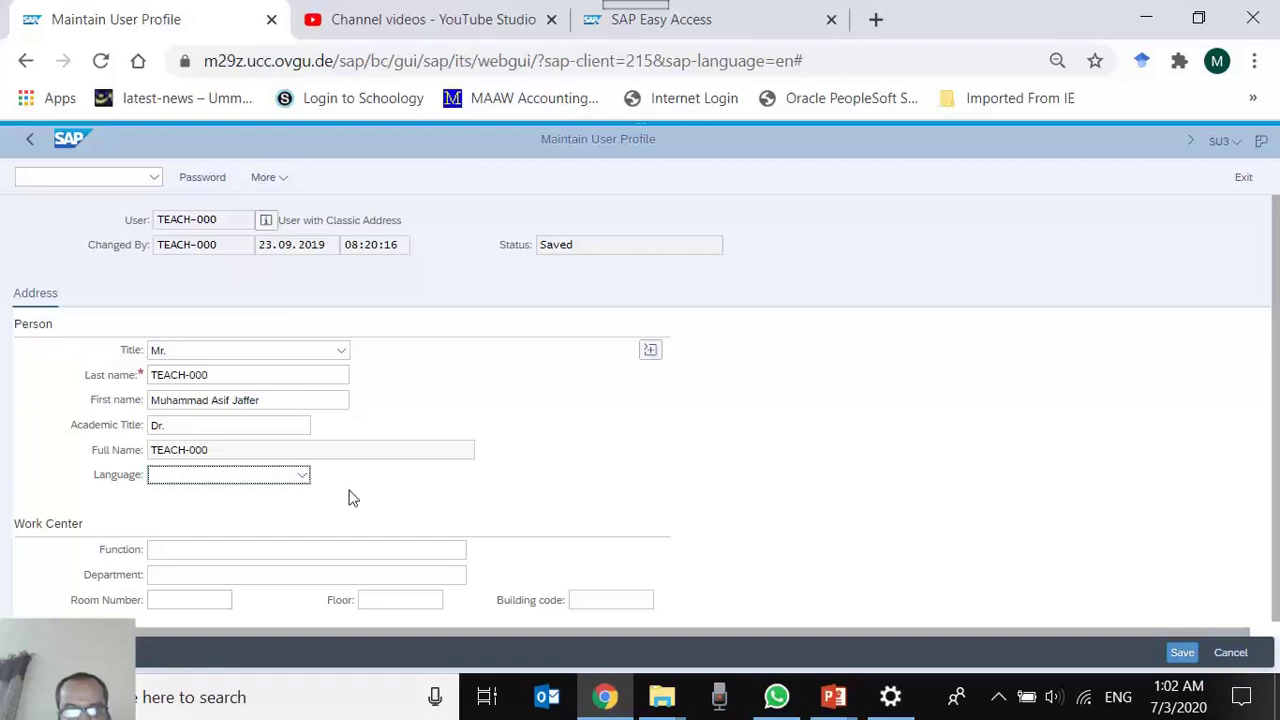
{"action": "left_click", "coordinate": [294, 400]}
{"action": "left_click_drag", "start_coordinate": [294, 400], "coordinate": [126, 402]}
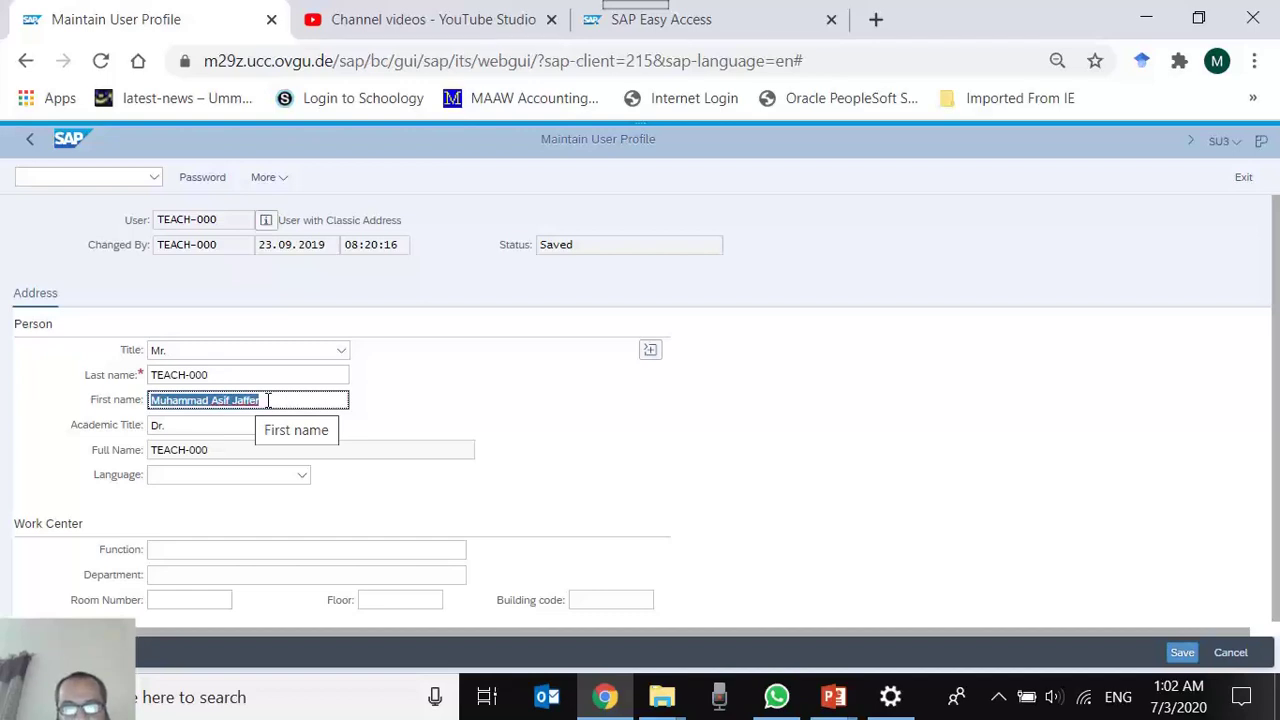
- Save the profile with Title Mr., the first name and Academic Title Dr
{"action": "left_click", "coordinate": [1181, 653]}
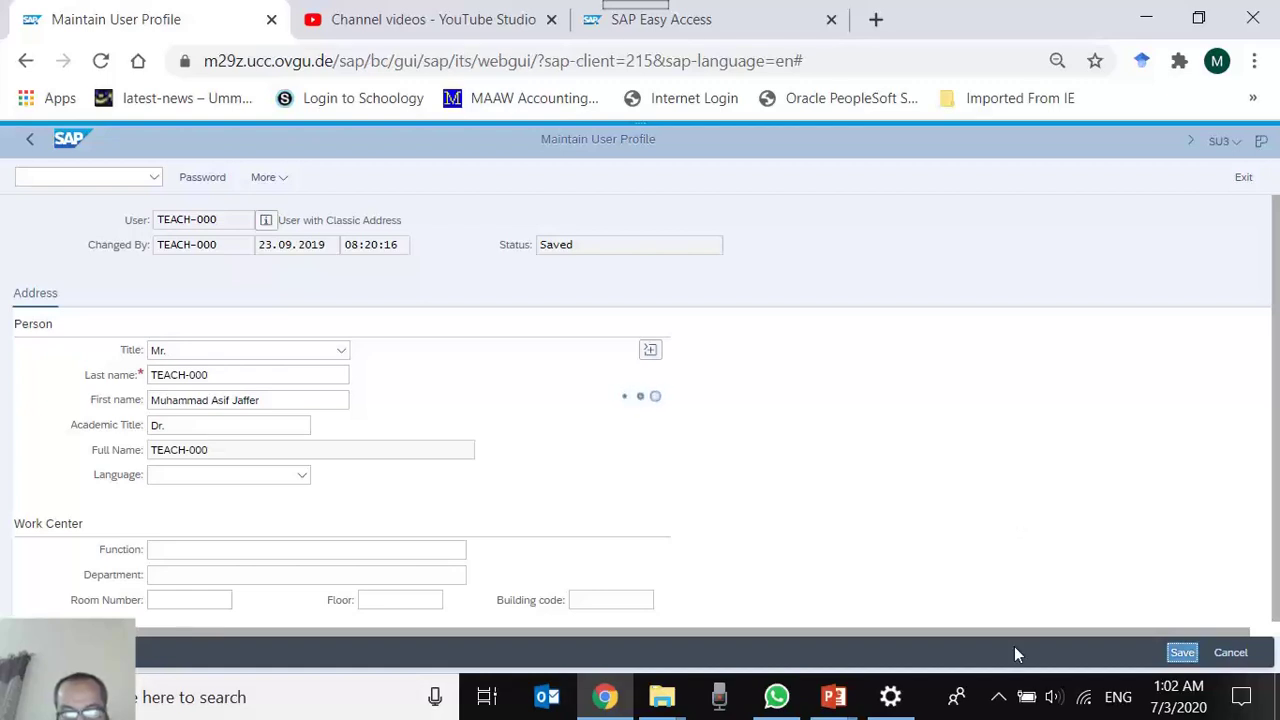
{"action": "left_click", "coordinate": [998, 697]}
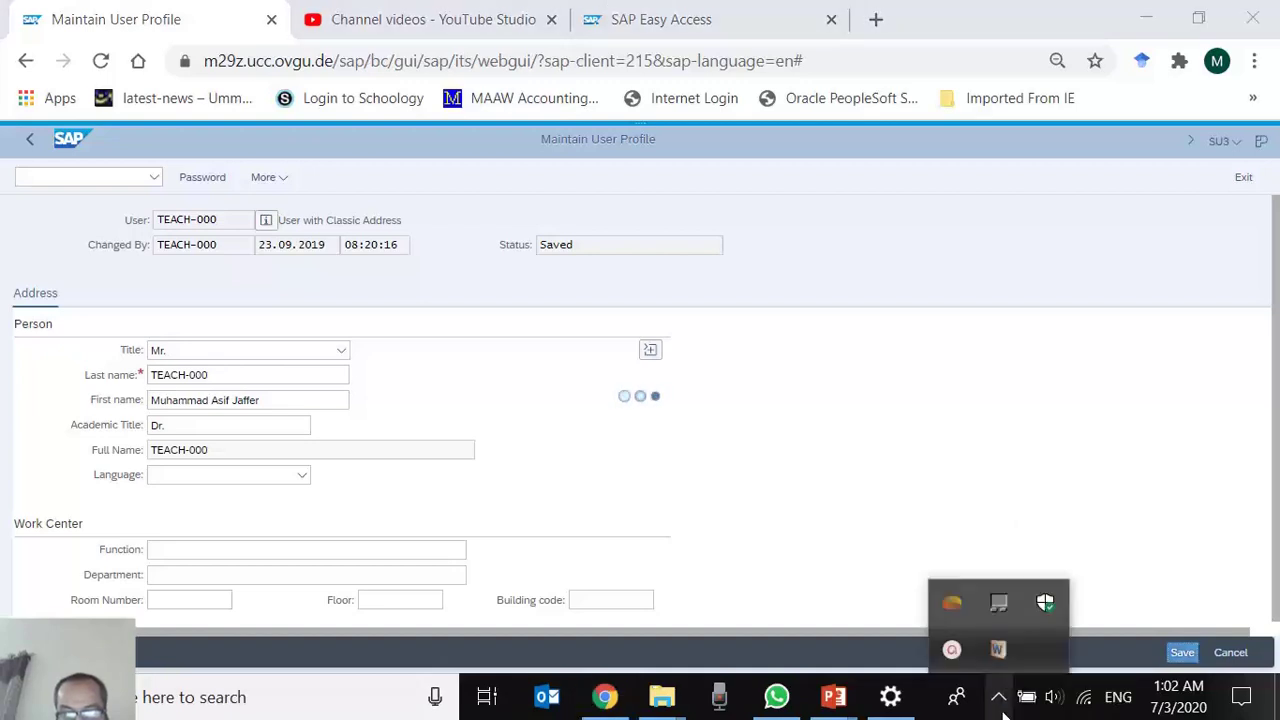
{"action": "left_click", "coordinate": [950, 651]}
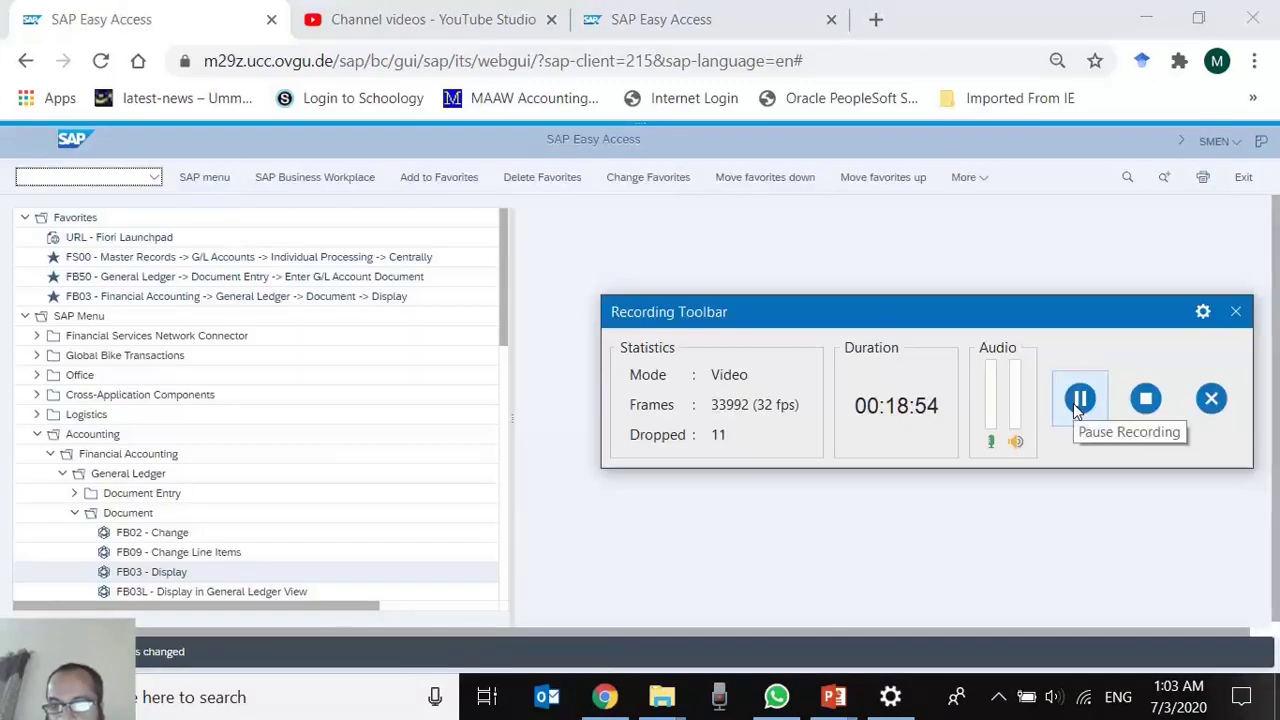